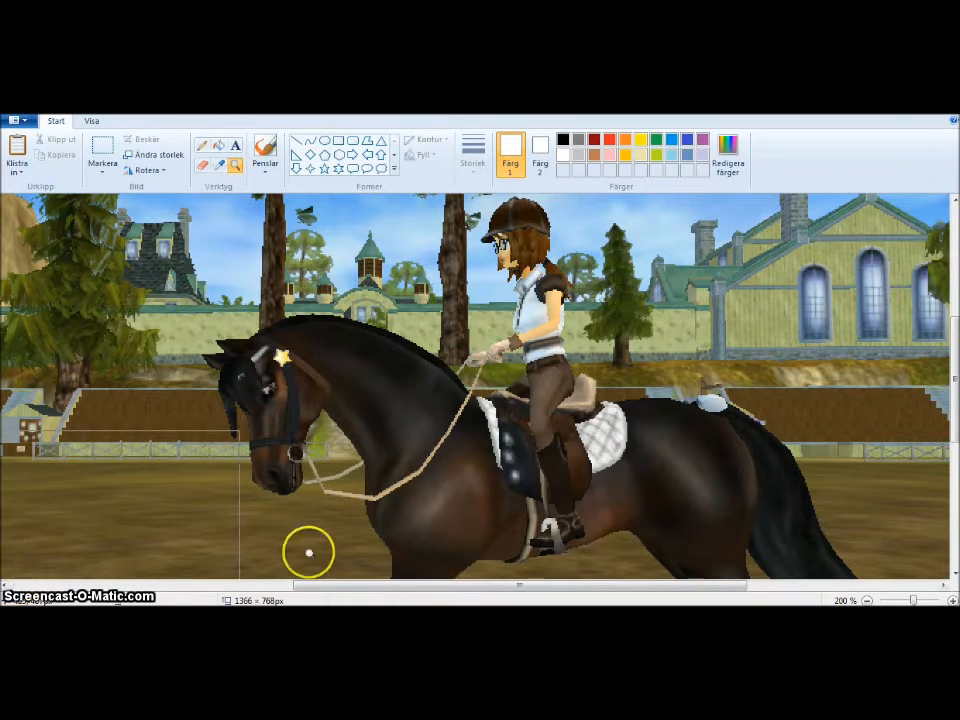
right_click(500, 472)
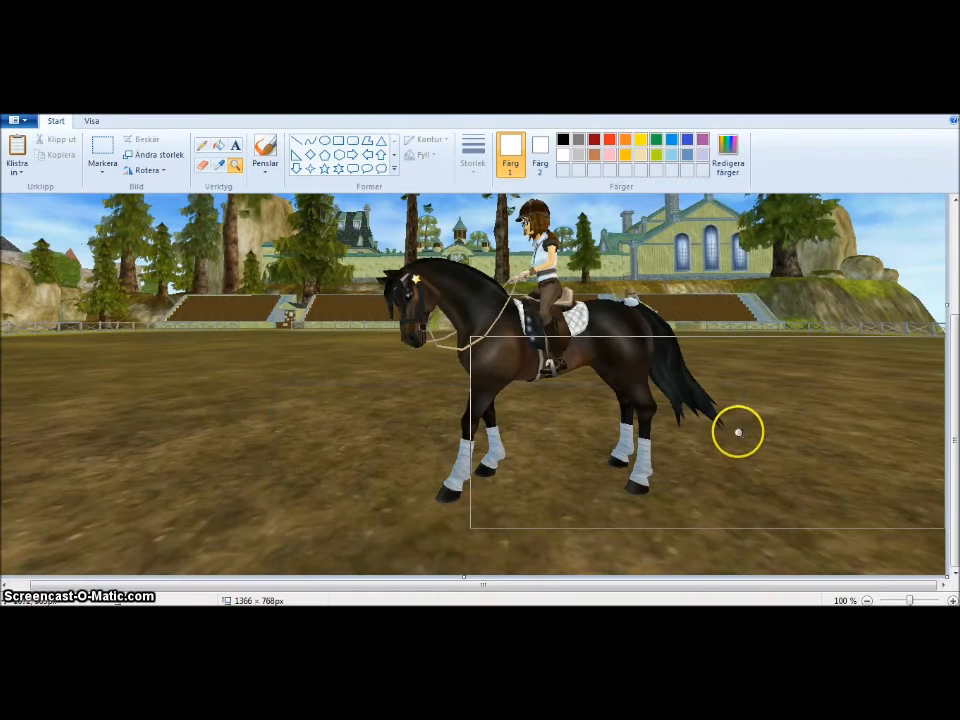
scroll(940, 338, up, 2)
drag(940, 338, 936, 369)
right_click(563, 393)
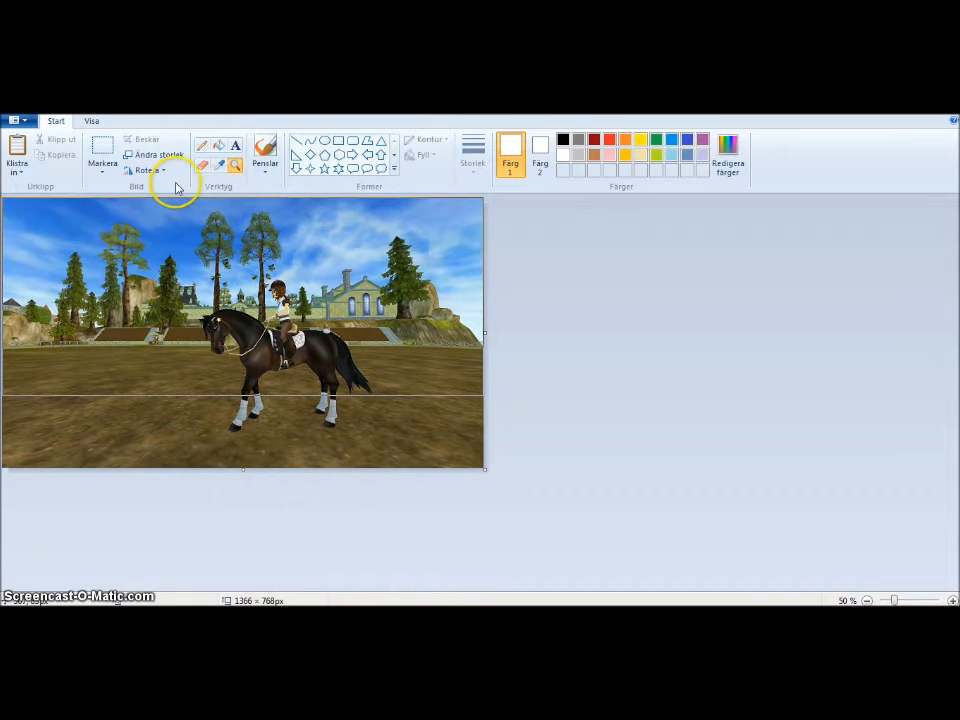
click(217, 147)
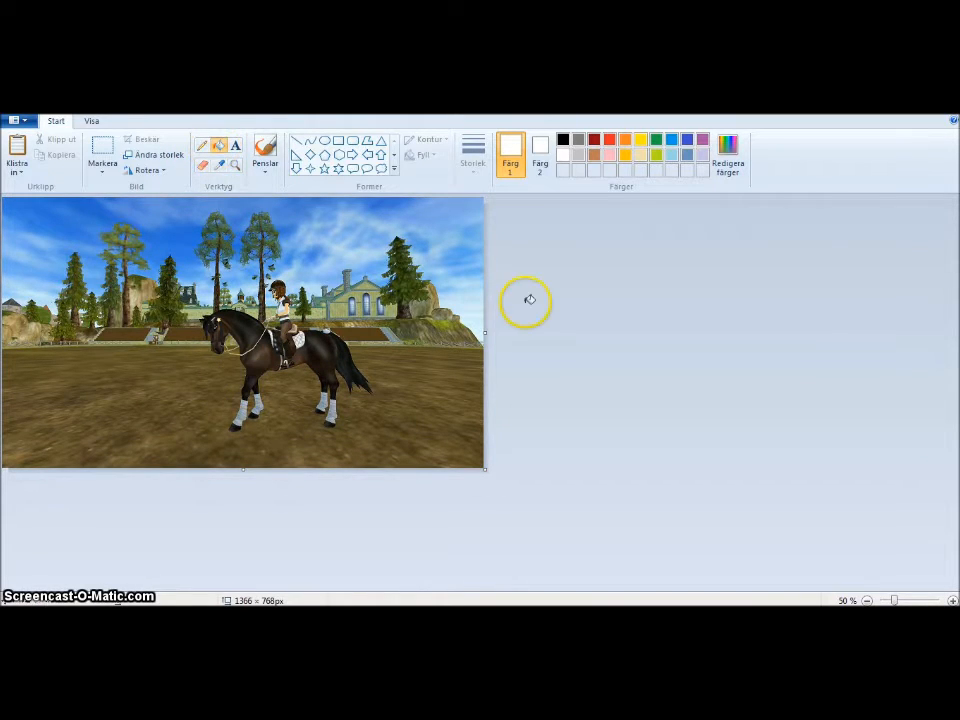
Step: Select the entire horse screenshot and copy it to the clipboard
click(102, 165)
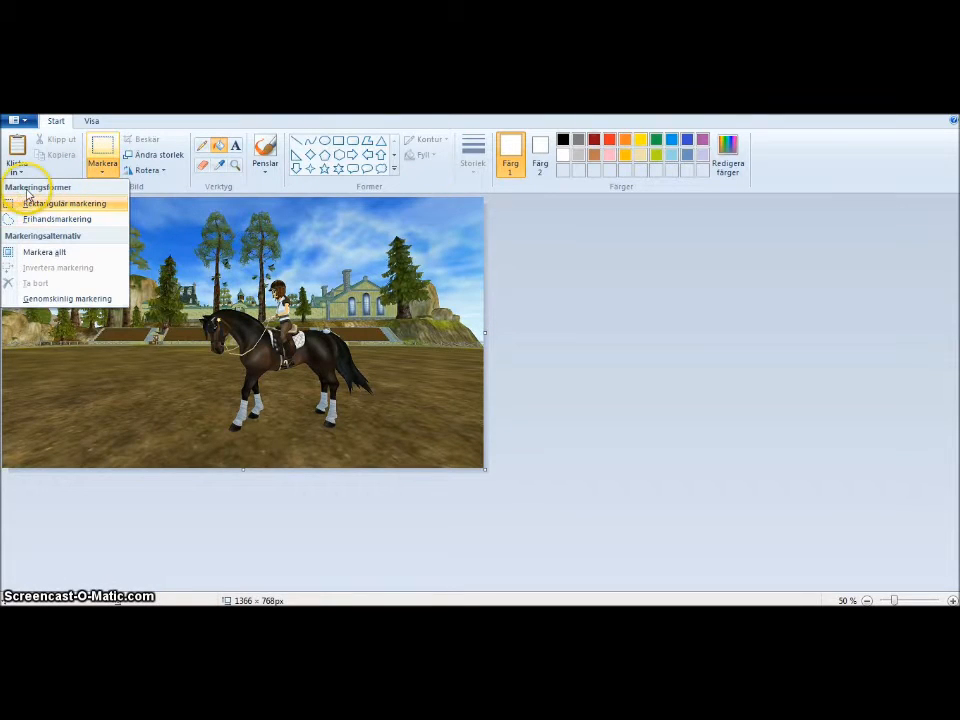
click(33, 206)
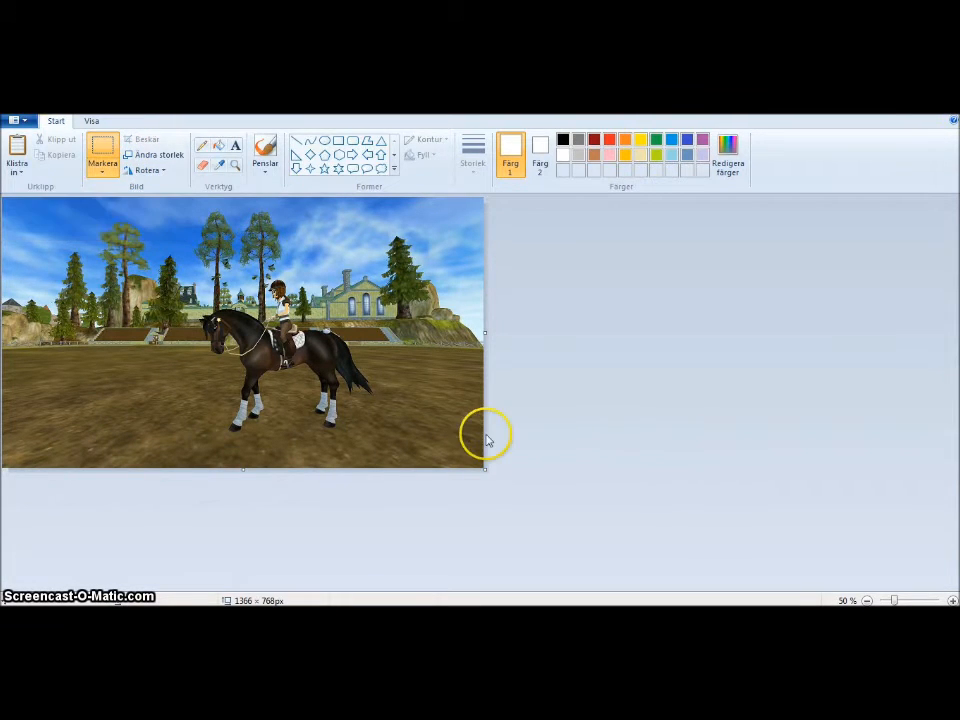
click(99, 172)
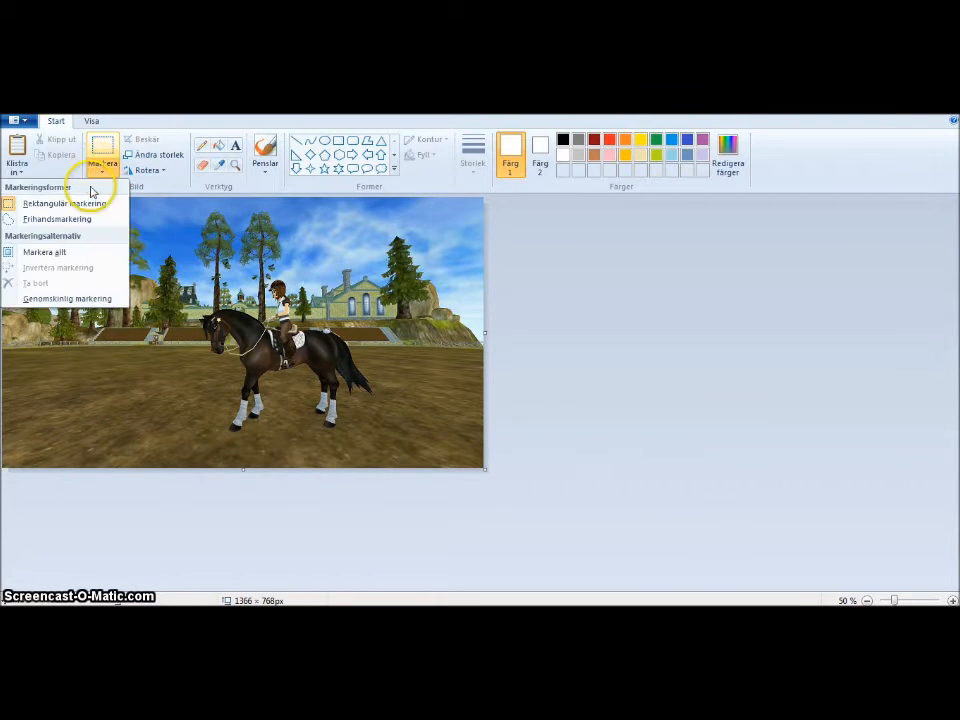
click(50, 252)
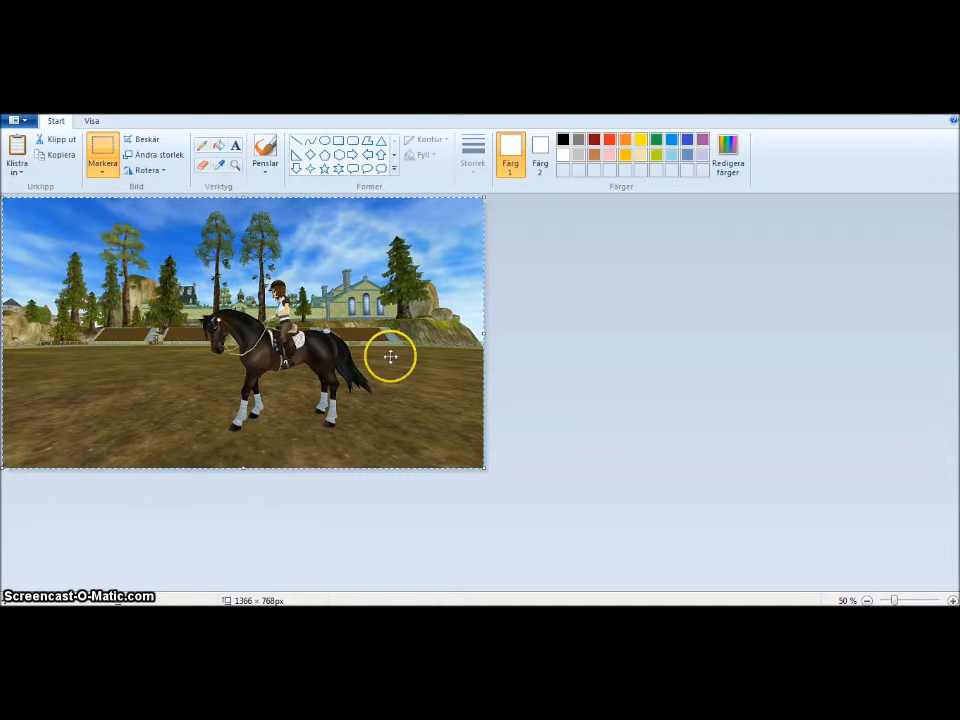
click(57, 162)
Step: Switch to GIMP and paste the copied horse screenshot as a new image
click(188, 604)
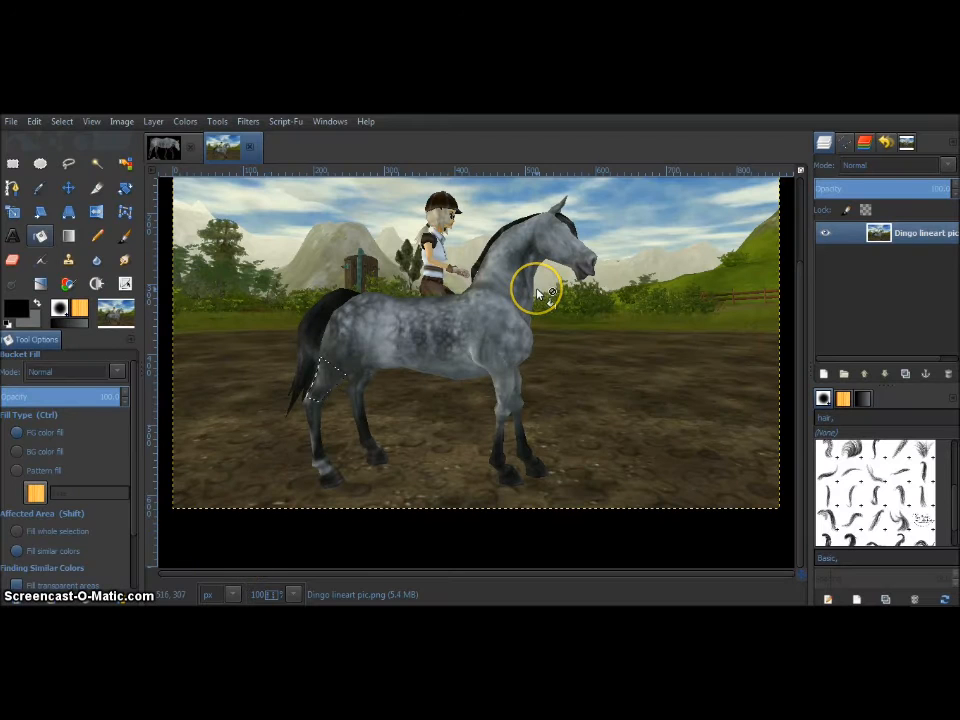
key(ctrl+v)
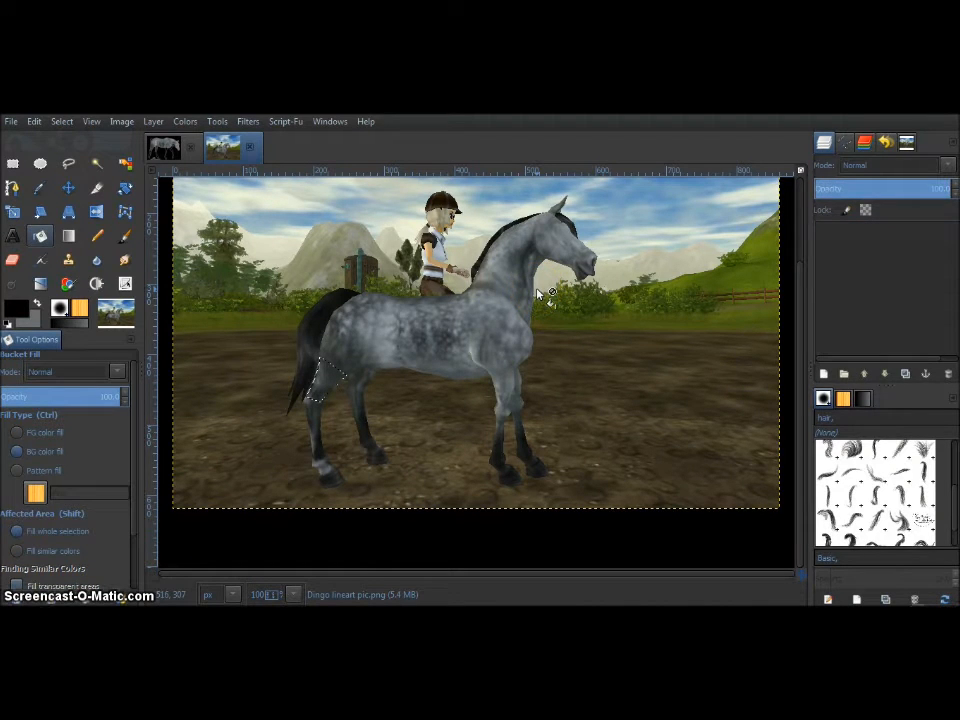
key(ctrl+shift+v)
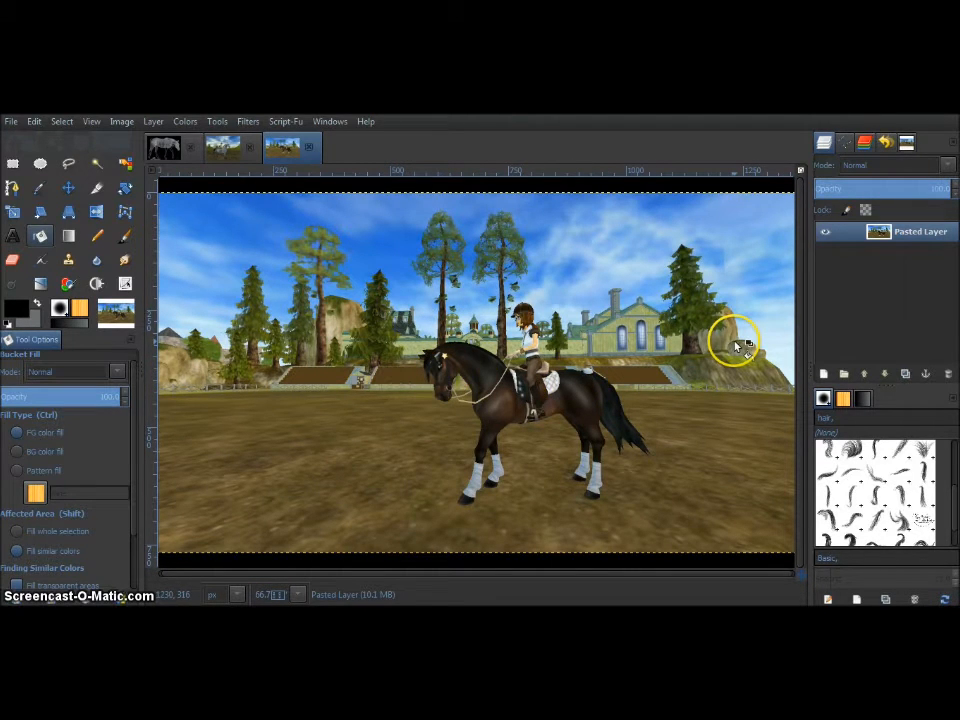
Step: Create a layer group above the pasted layer and name it "overlay"
click(843, 373)
double_click(924, 233)
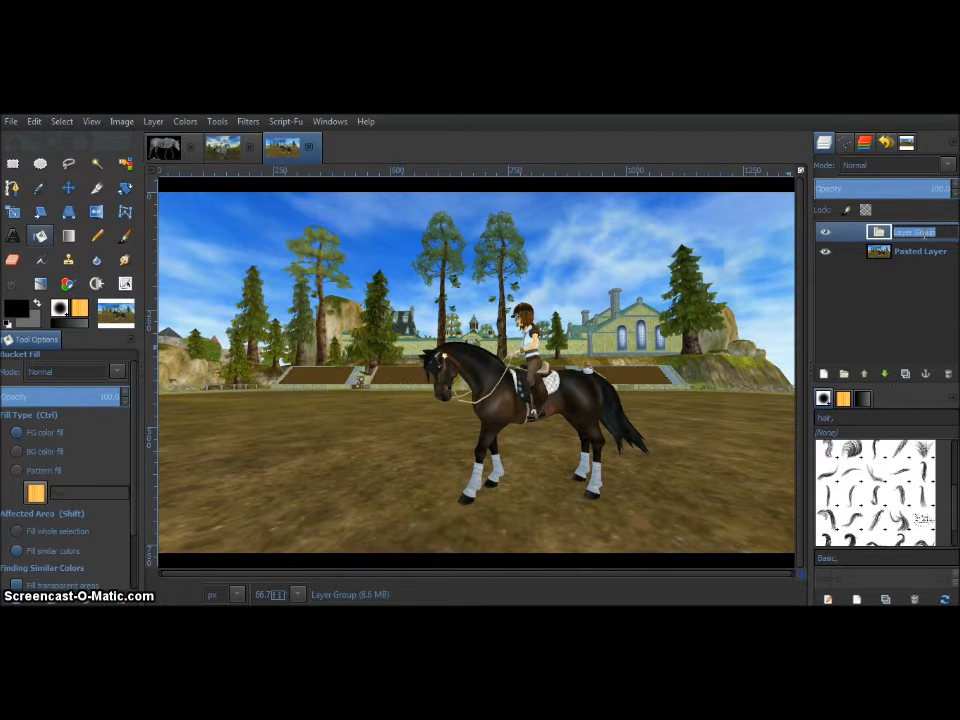
text(overlay)
key(Return)
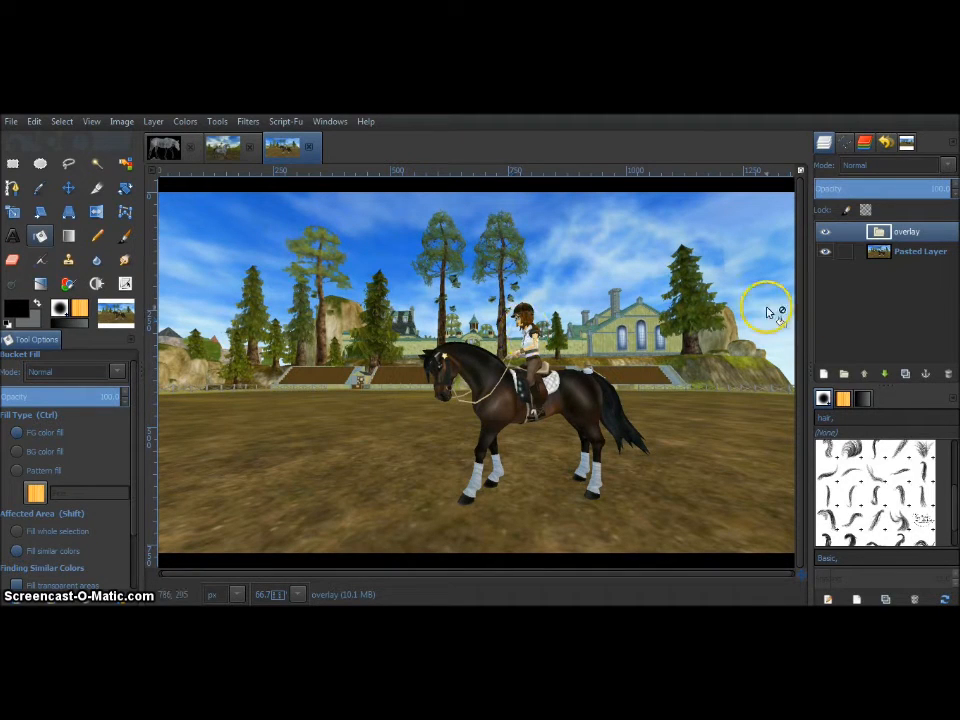
Step: Add a transparent 1366 × 768 px layer named "overlay" inside the group and duplicate it twice
click(824, 373)
text(overlay)
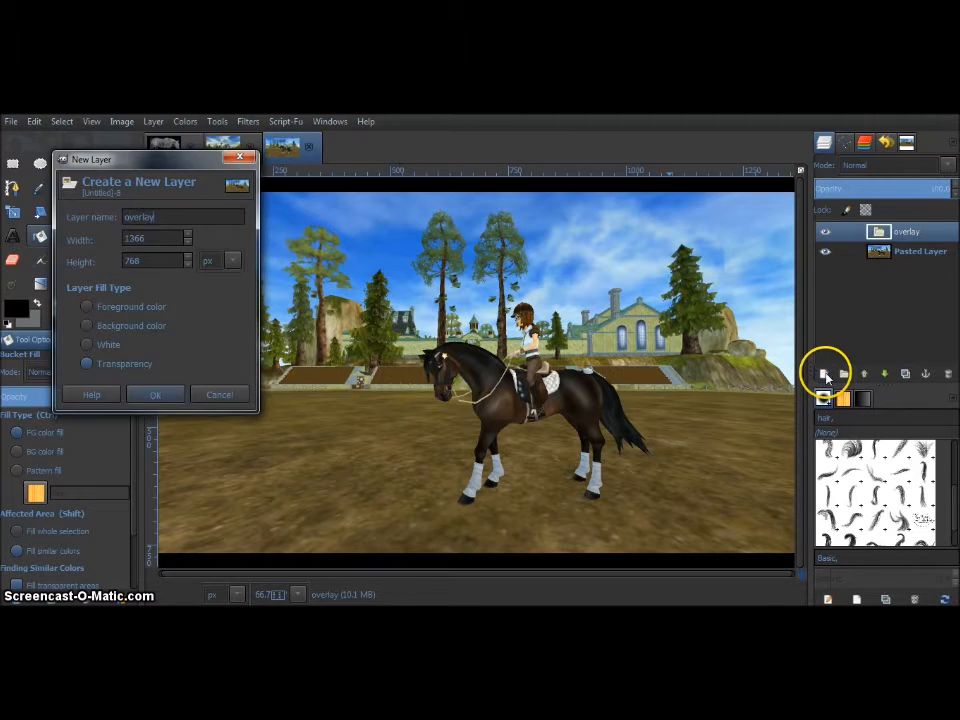
key(Return)
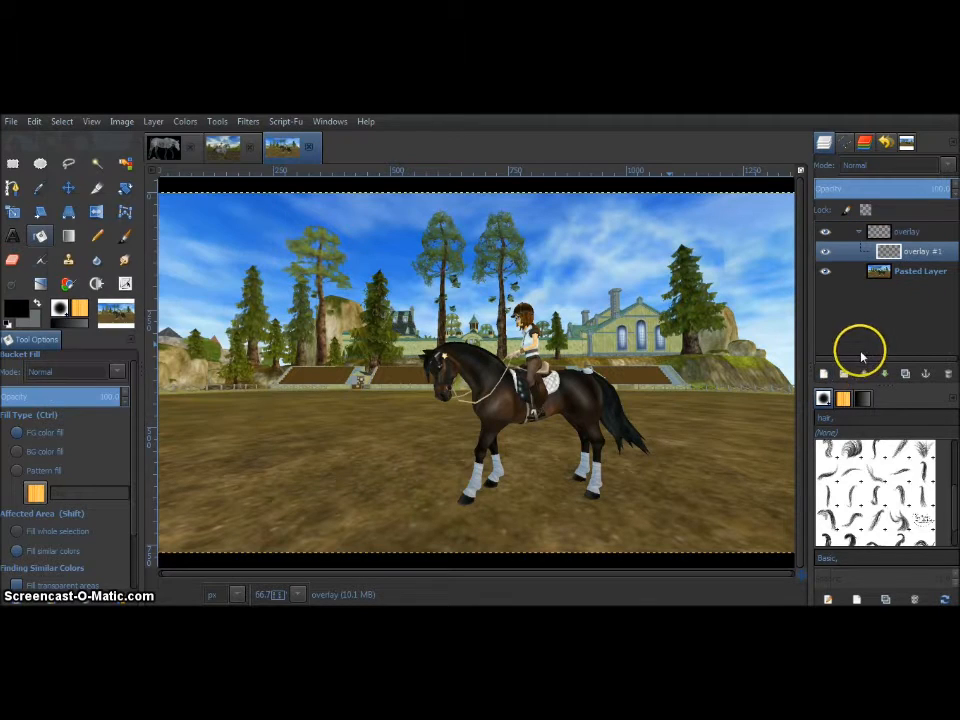
click(905, 375)
Step: Set the blend mode of the overlay layer group to Overlay
click(900, 231)
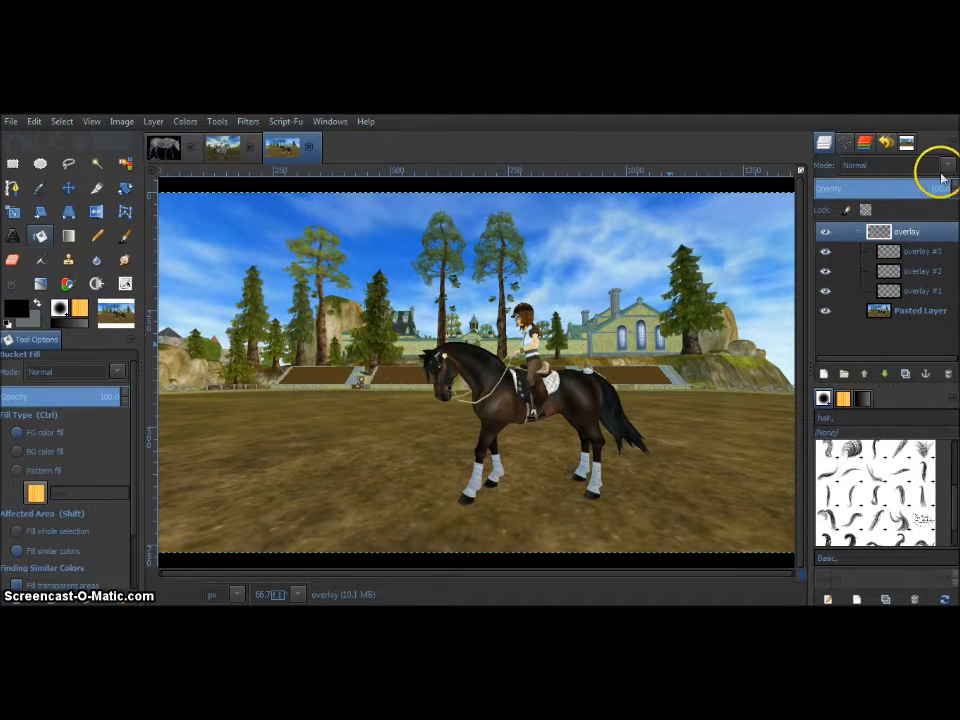
click(943, 167)
click(855, 342)
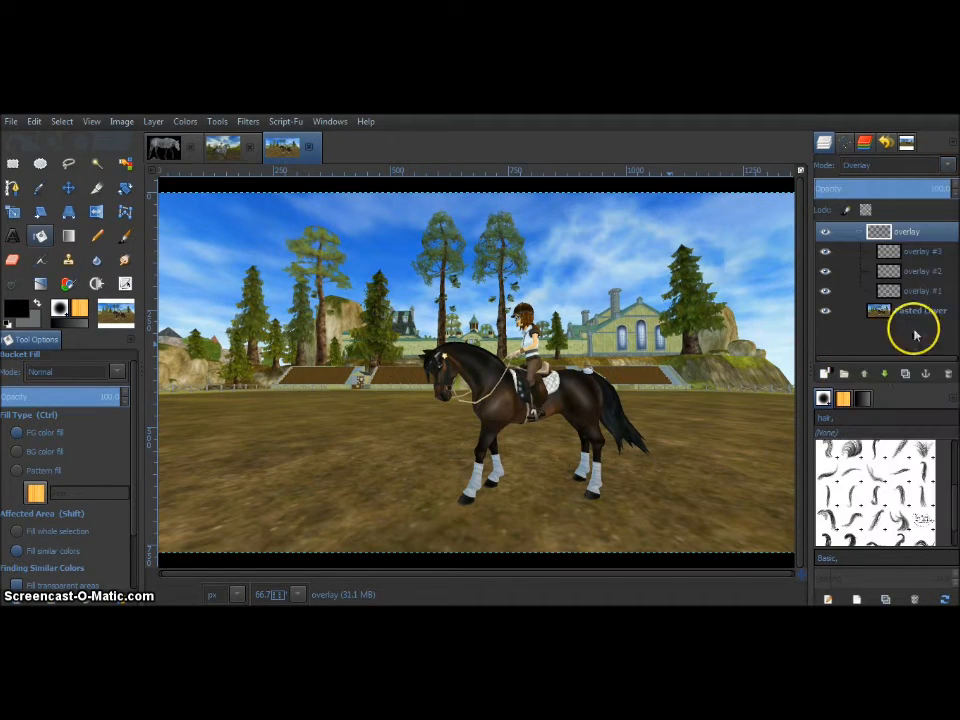
Step: Fill the overlay #1 layer with a pale yellow foreground color using Bucket Fill
click(924, 291)
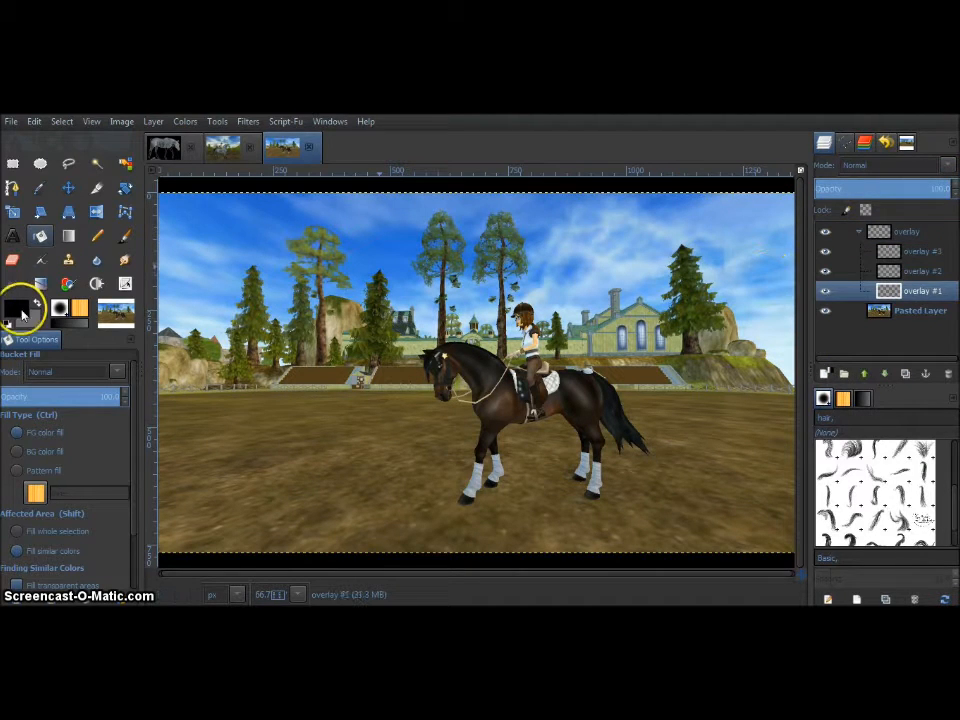
click(16, 309)
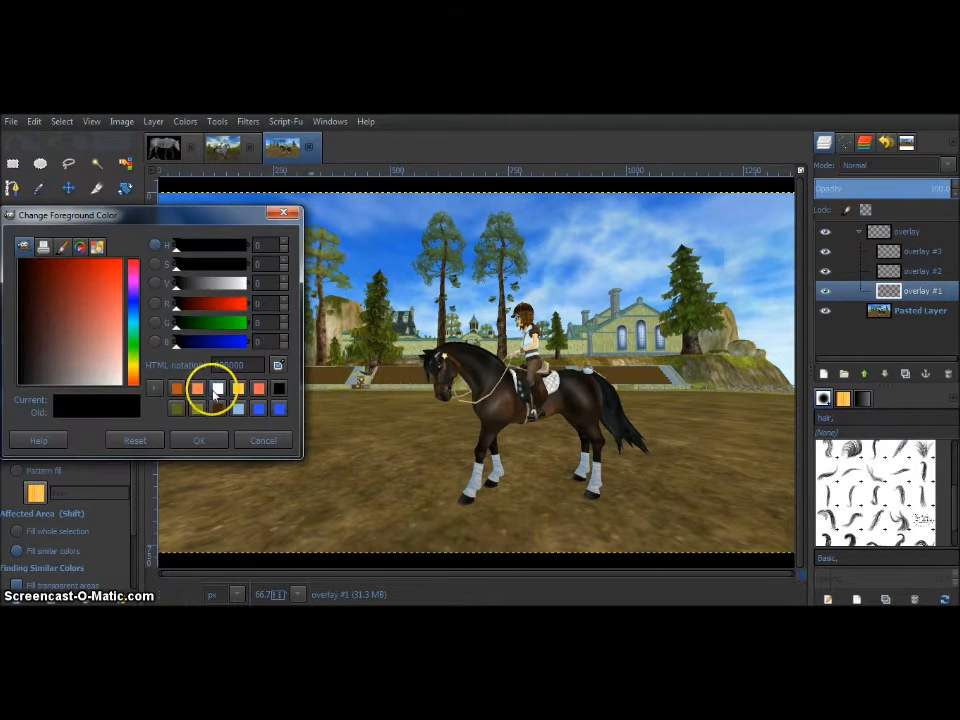
click(216, 388)
click(238, 388)
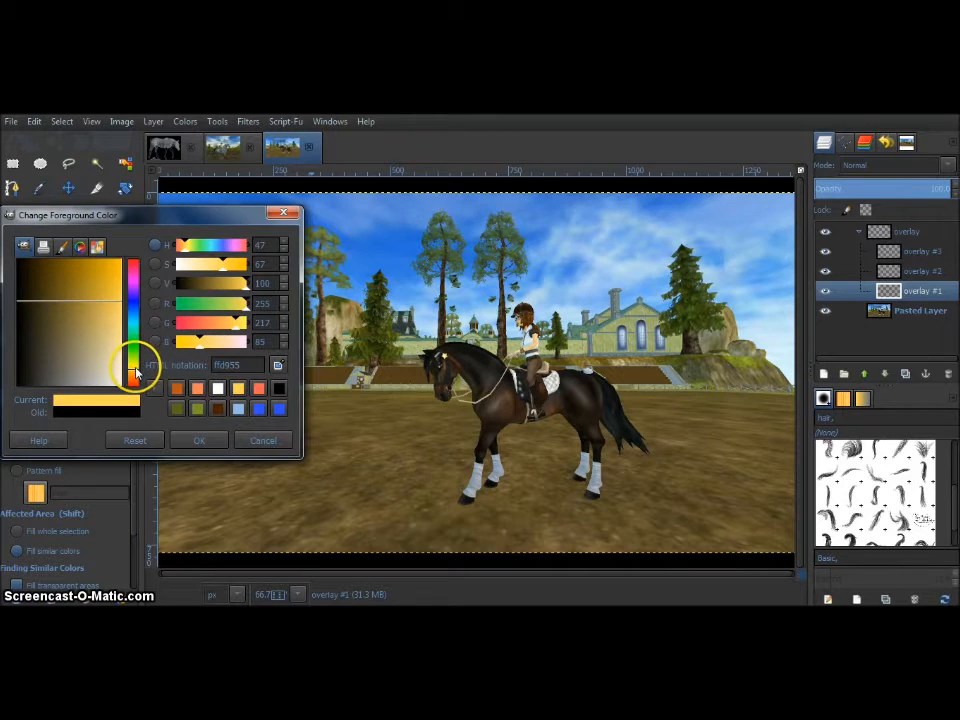
drag(138, 361, 138, 357)
click(196, 440)
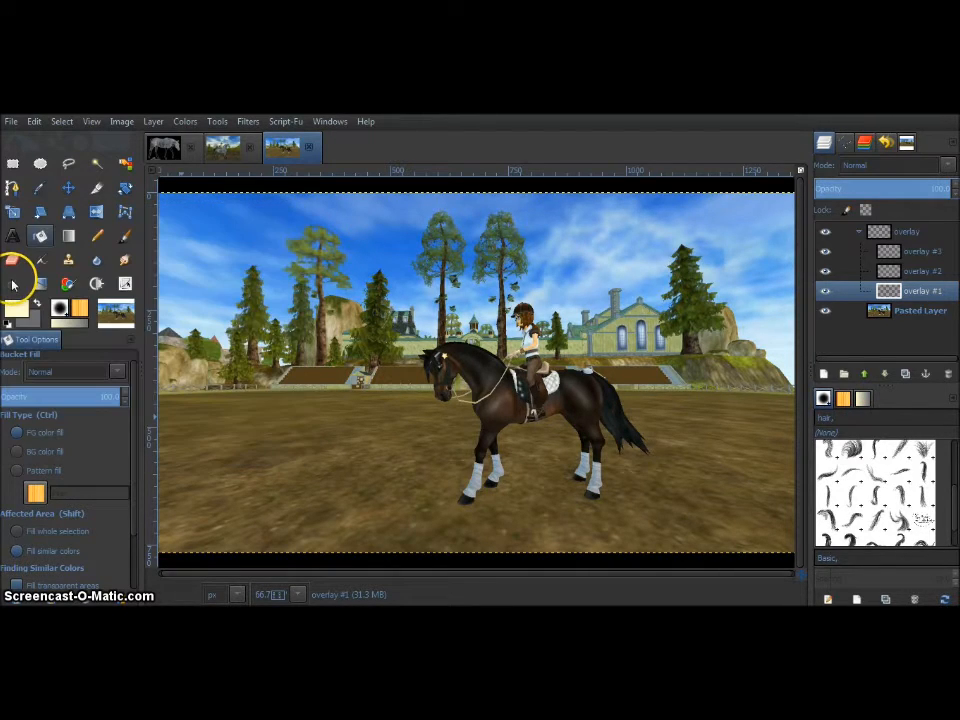
click(453, 357)
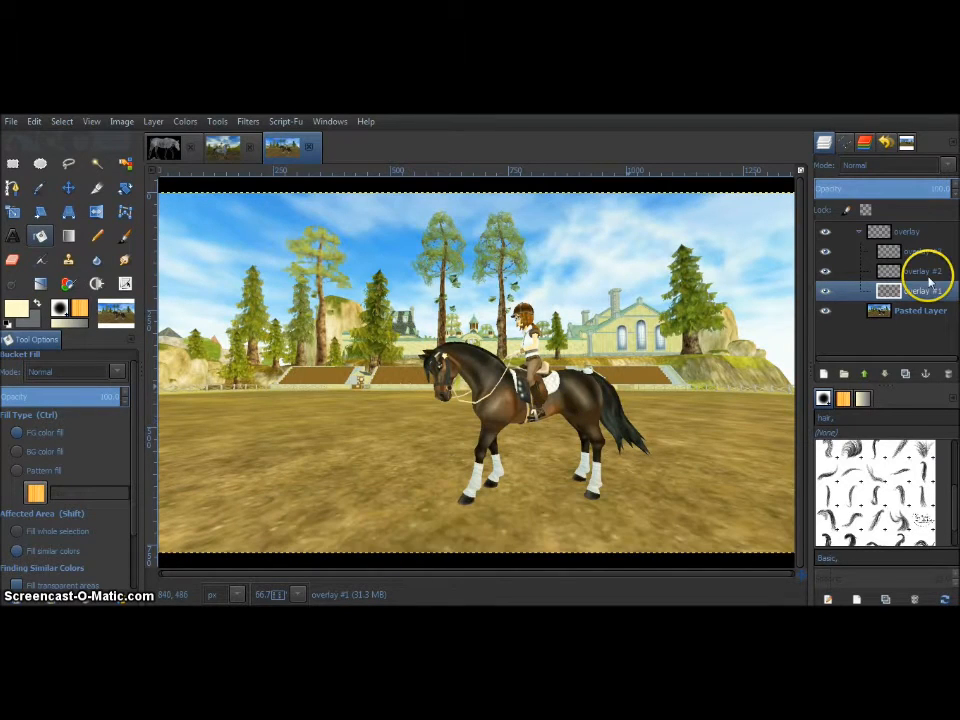
Step: Fill the overlay #2 layer with a pale cyan foreground color using Bucket Fill
click(926, 271)
click(17, 307)
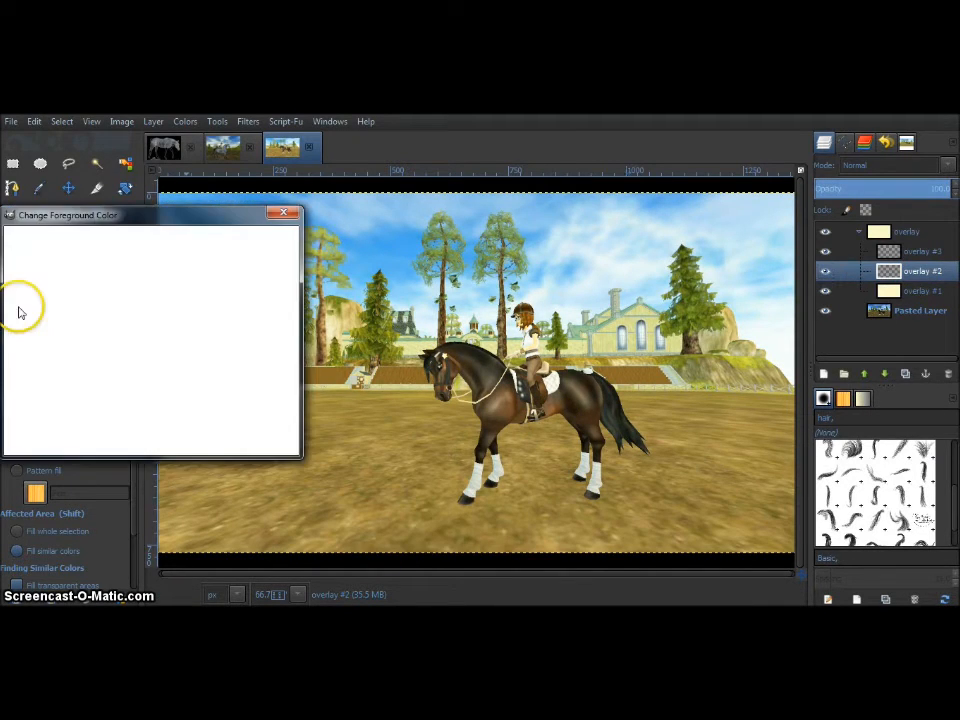
drag(138, 372, 135, 330)
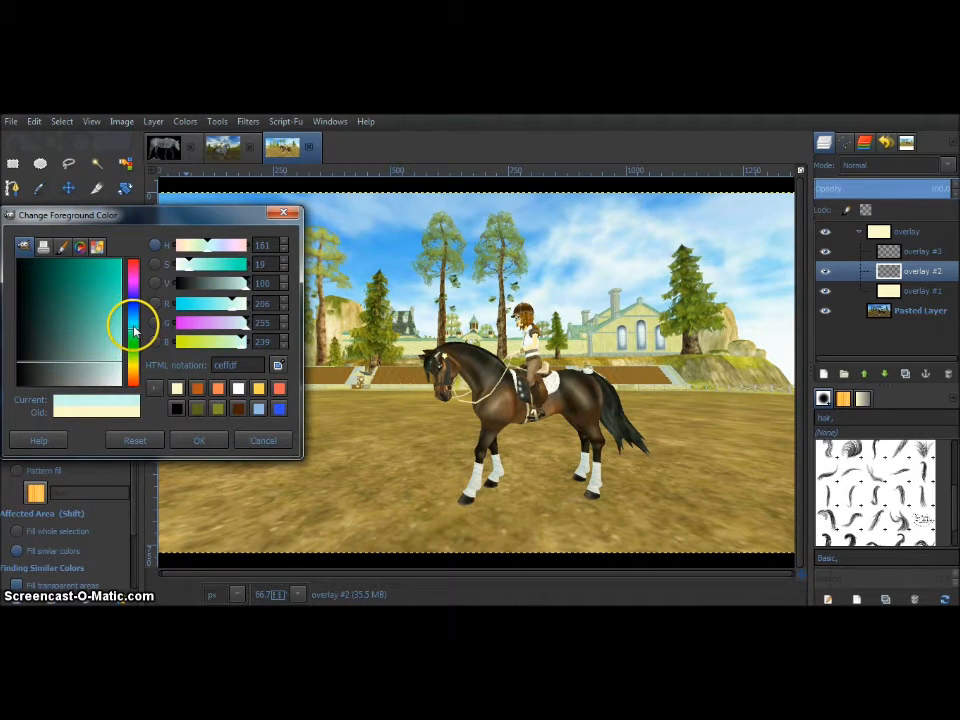
click(199, 441)
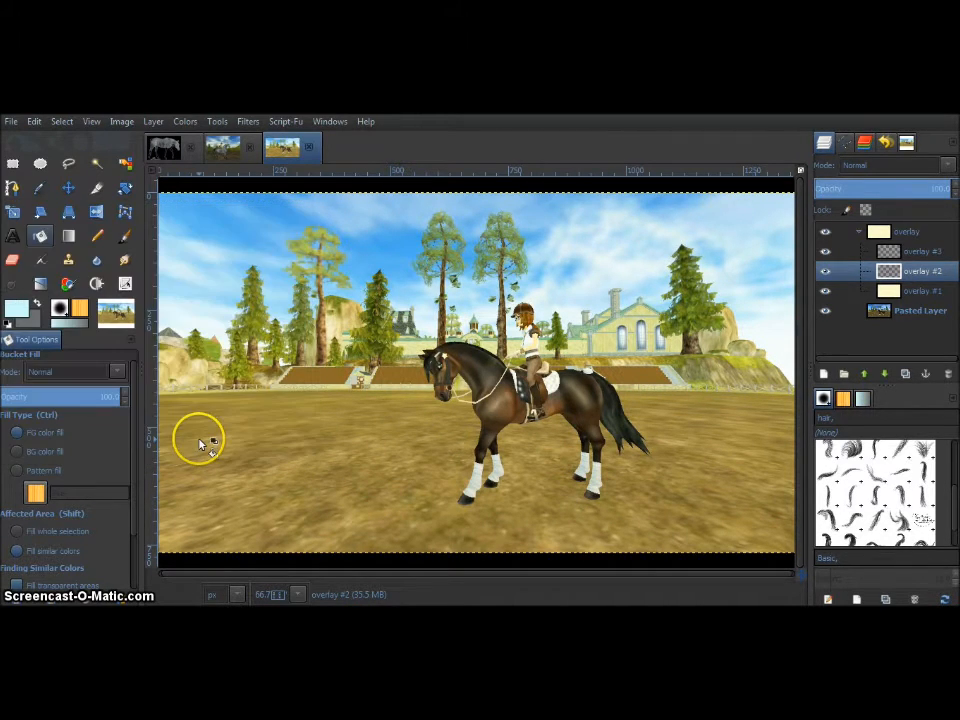
click(422, 398)
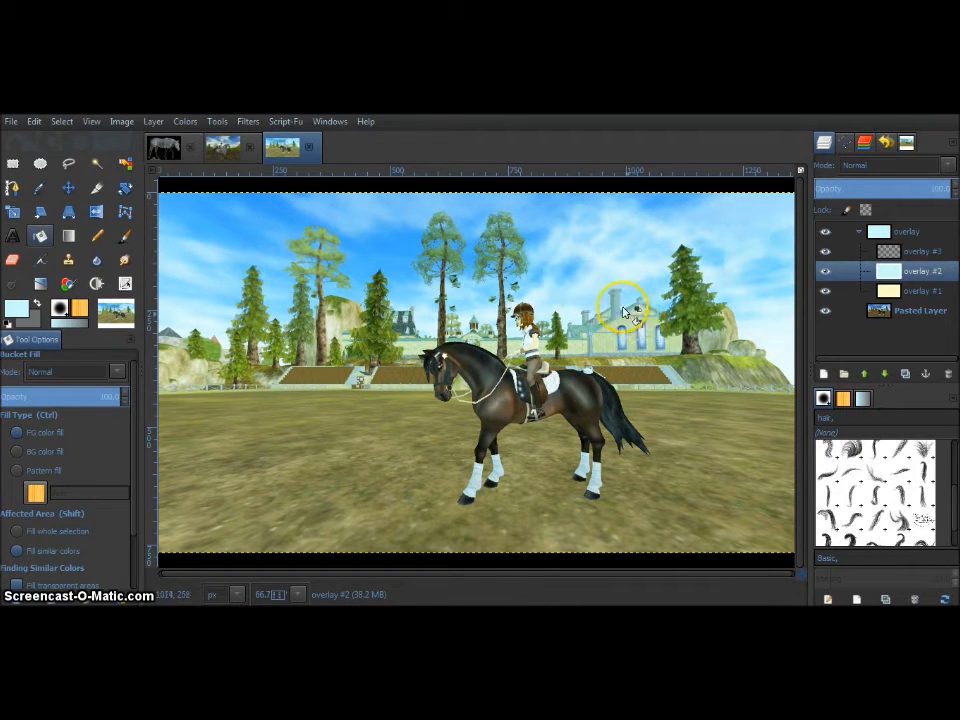
Step: Fill the overlay #3 layer with the dark brown color 461e04 using Bucket Fill
click(923, 252)
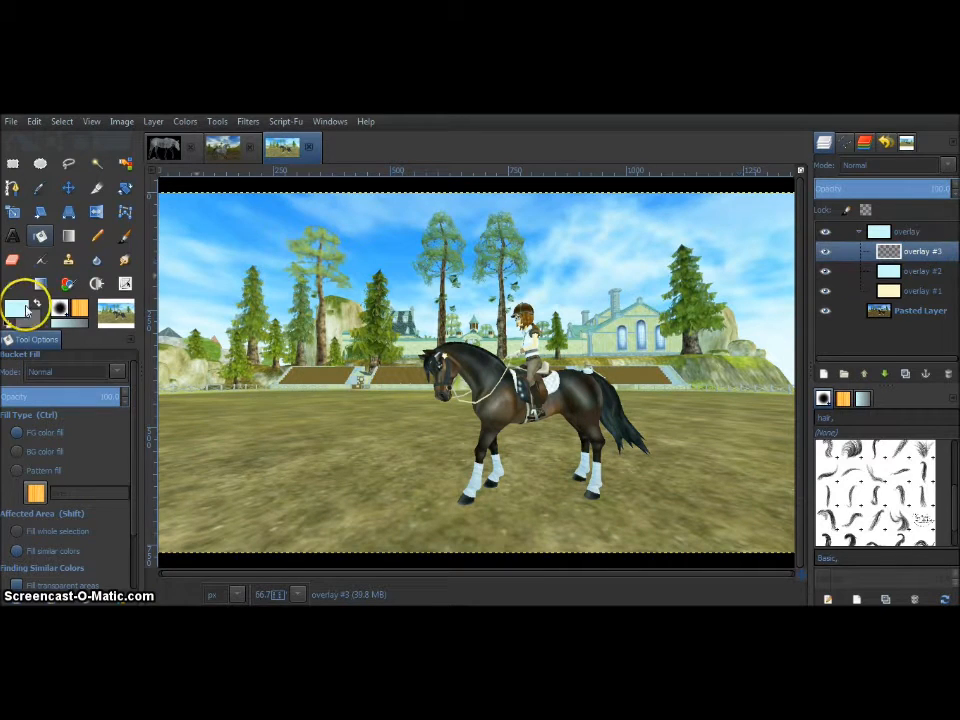
click(18, 306)
click(257, 406)
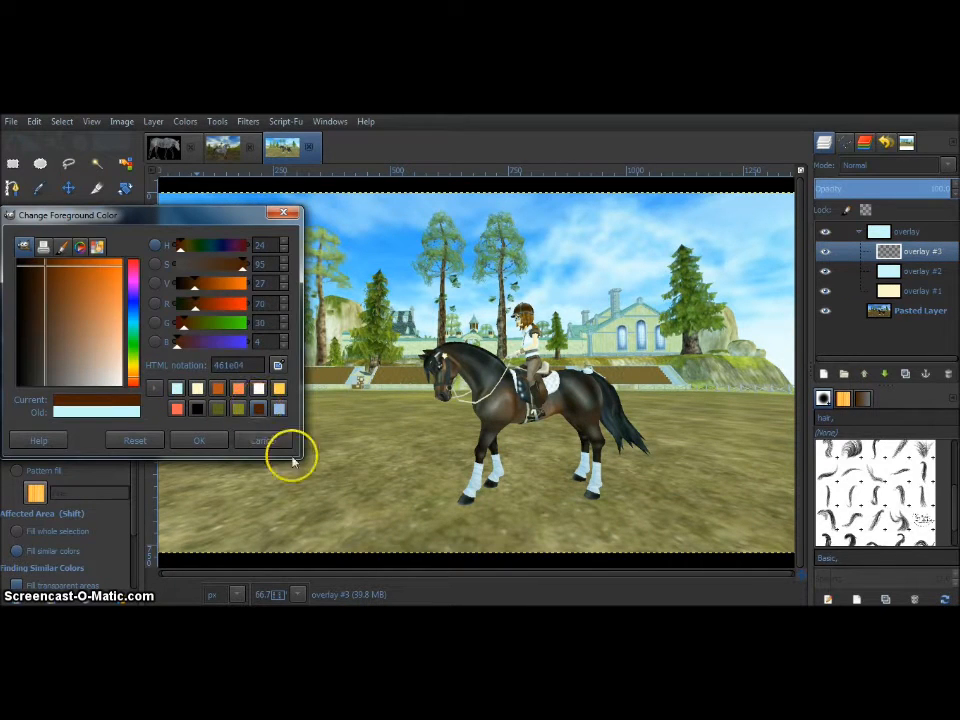
click(277, 408)
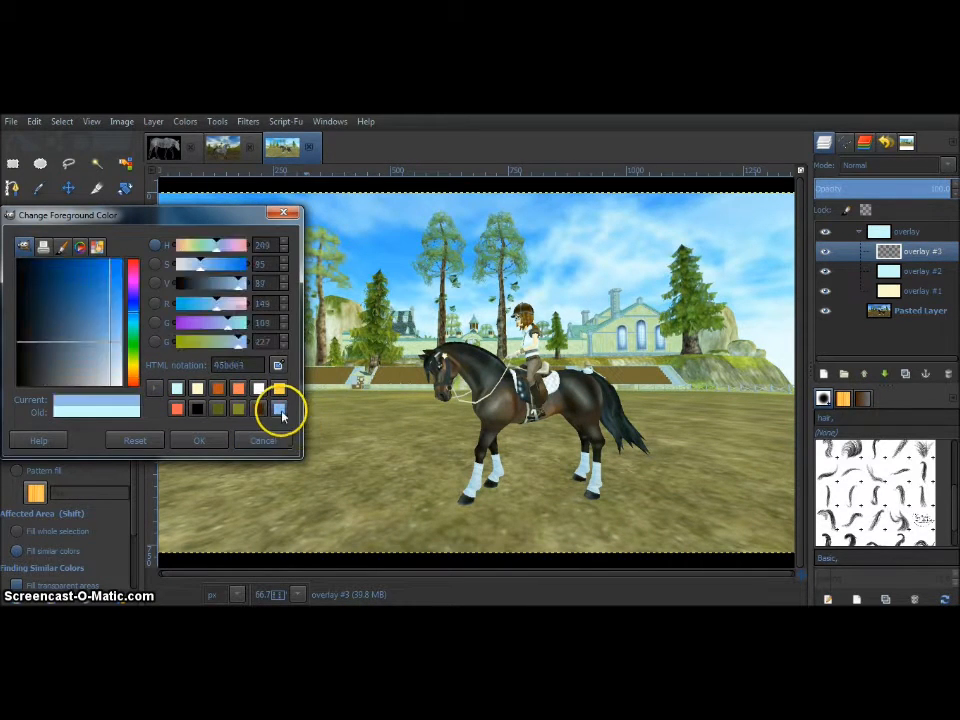
click(258, 408)
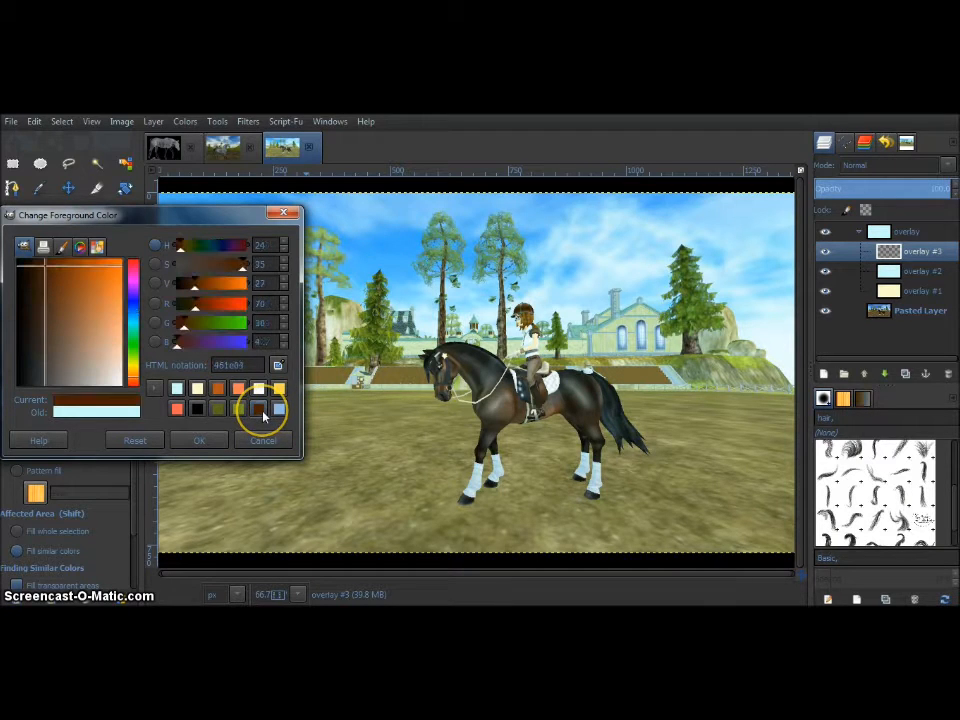
click(190, 440)
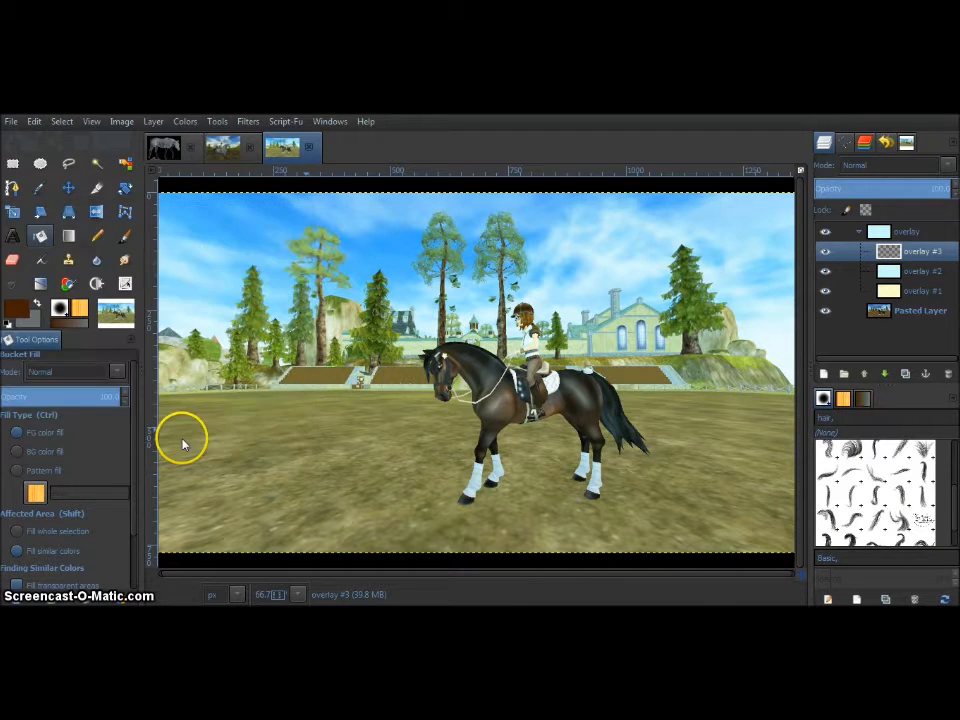
click(530, 370)
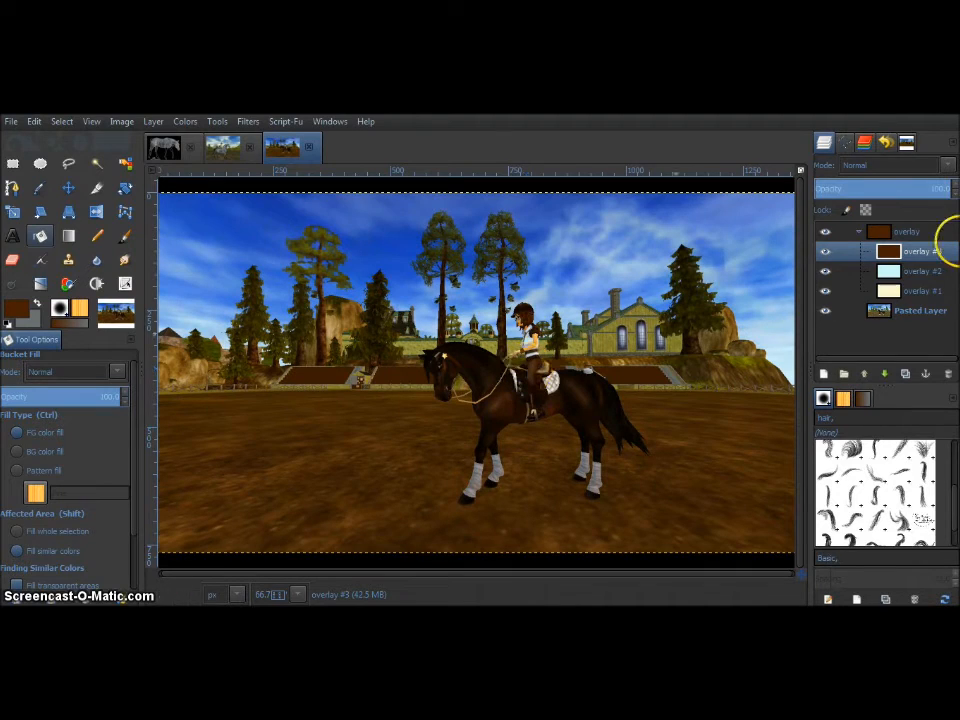
Step: Reduce the opacity of the brown overlay #3 layer, and set overlay #2 to 40 and overlay #1 to 60
click(921, 268)
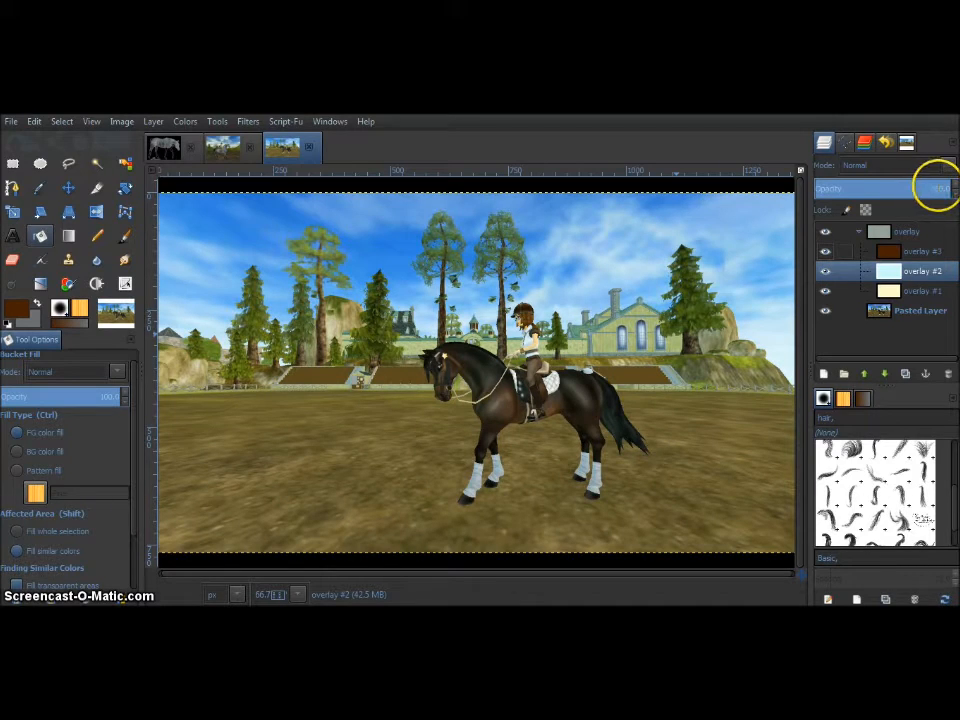
drag(936, 184, 922, 194)
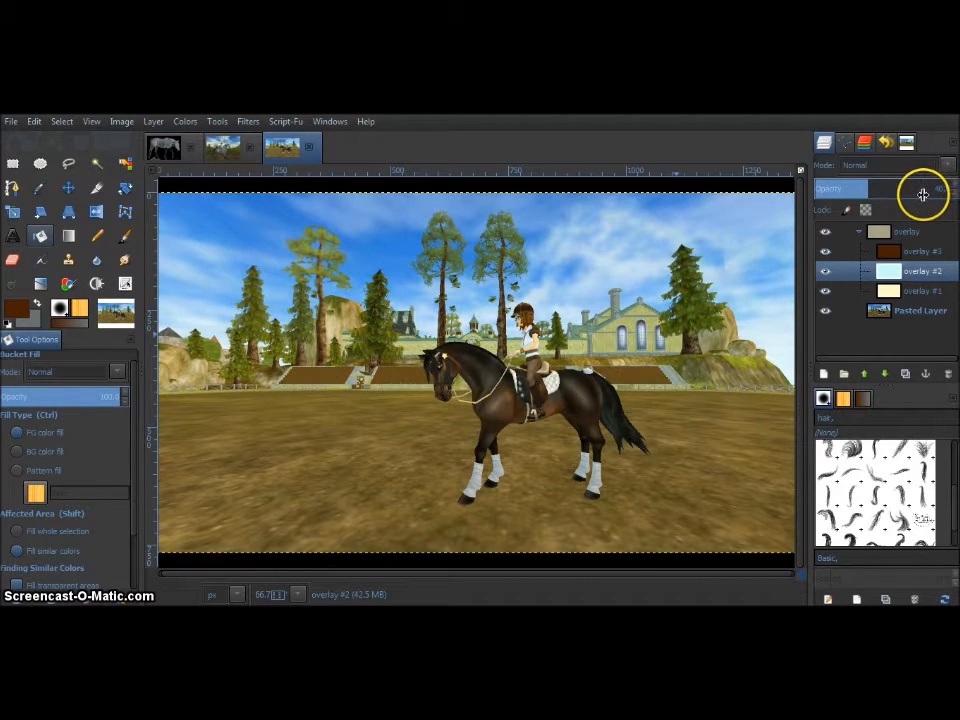
click(921, 291)
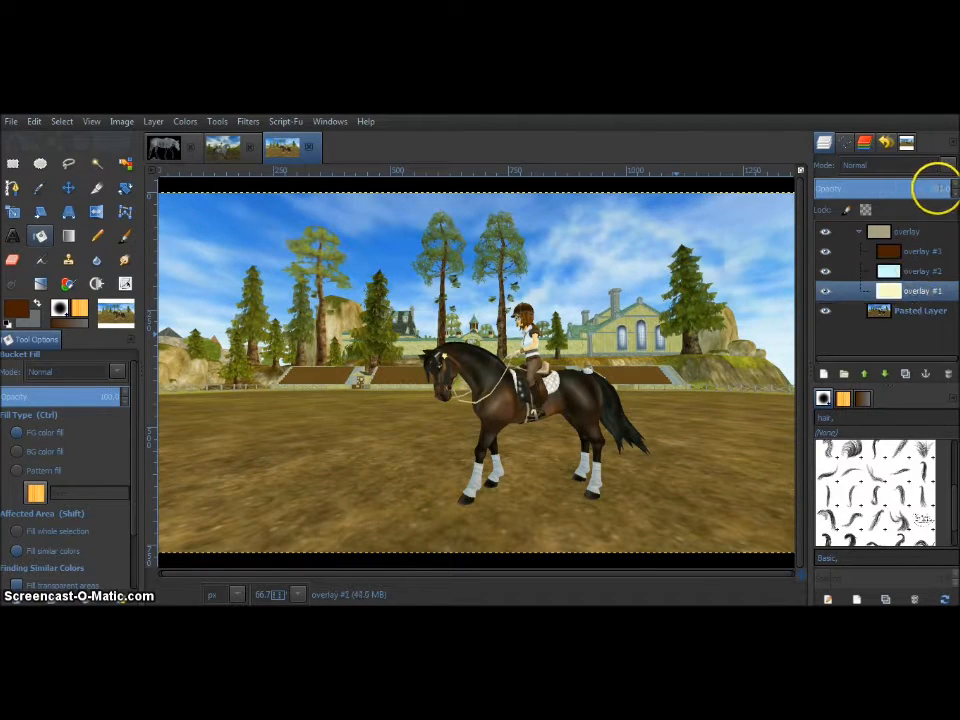
text(60)
key(Return)
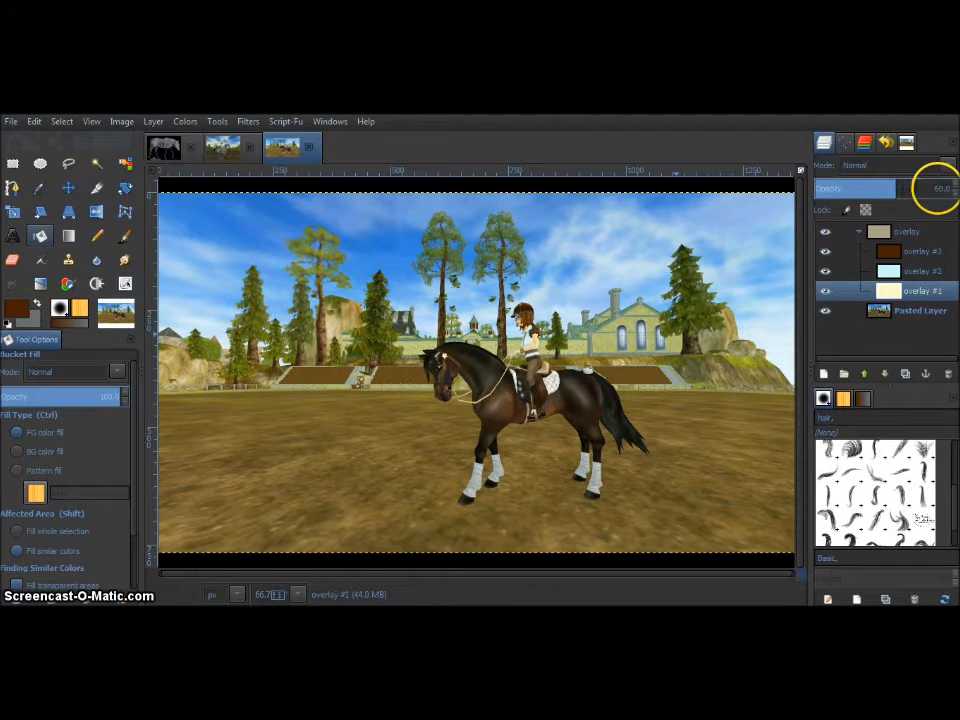
Step: Collapse the overlay group and toggle its visibility to compare the image with and without the color overlays
click(858, 235)
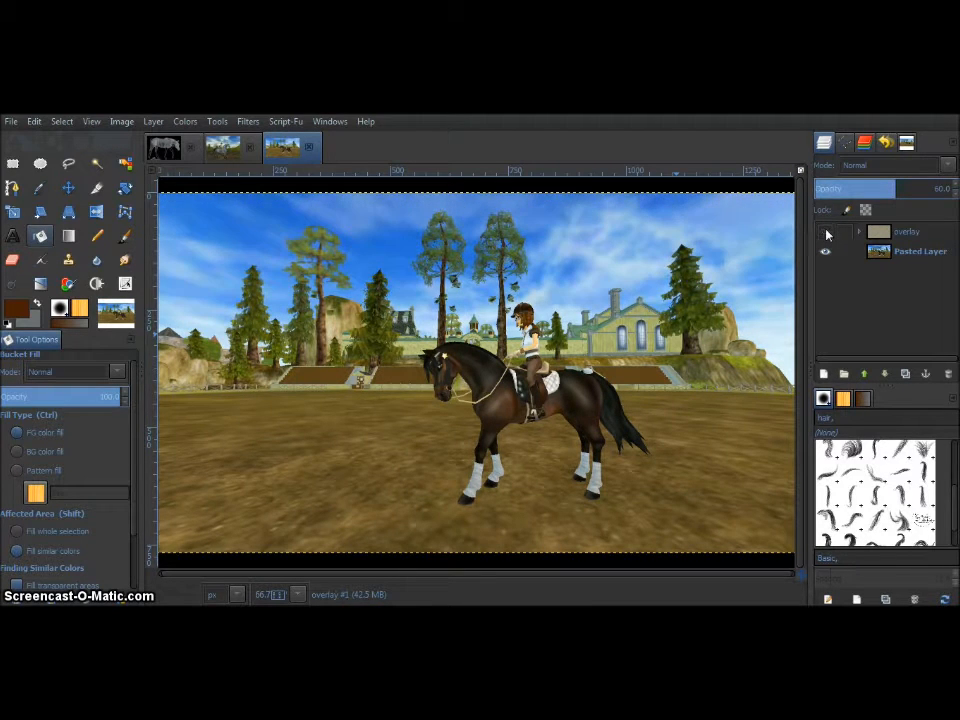
click(826, 234)
click(828, 235)
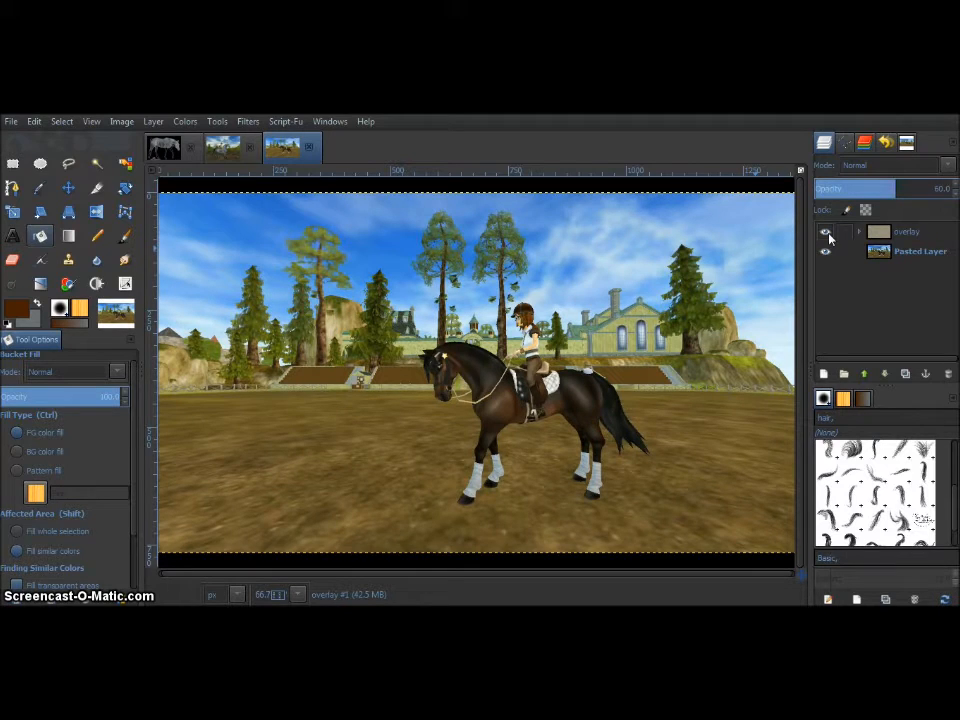
click(827, 235)
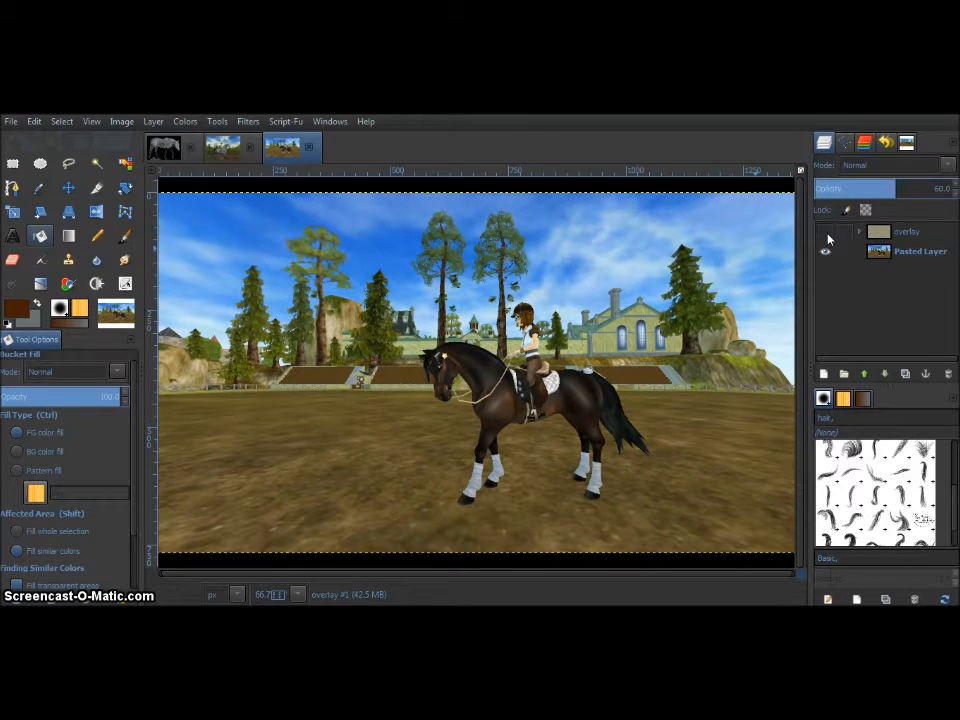
click(827, 235)
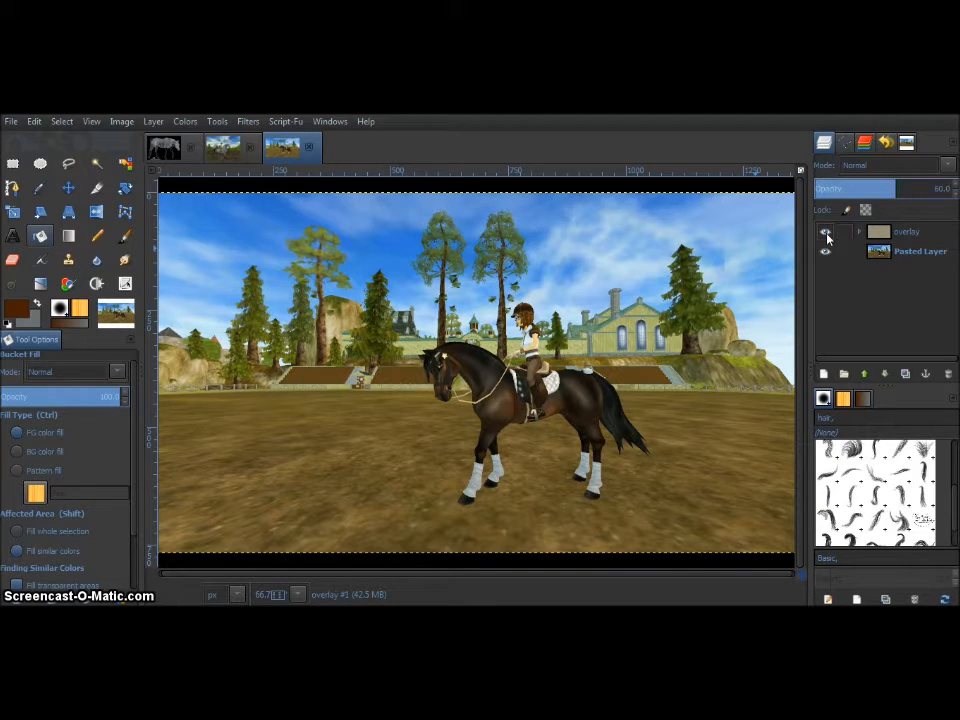
click(462, 362)
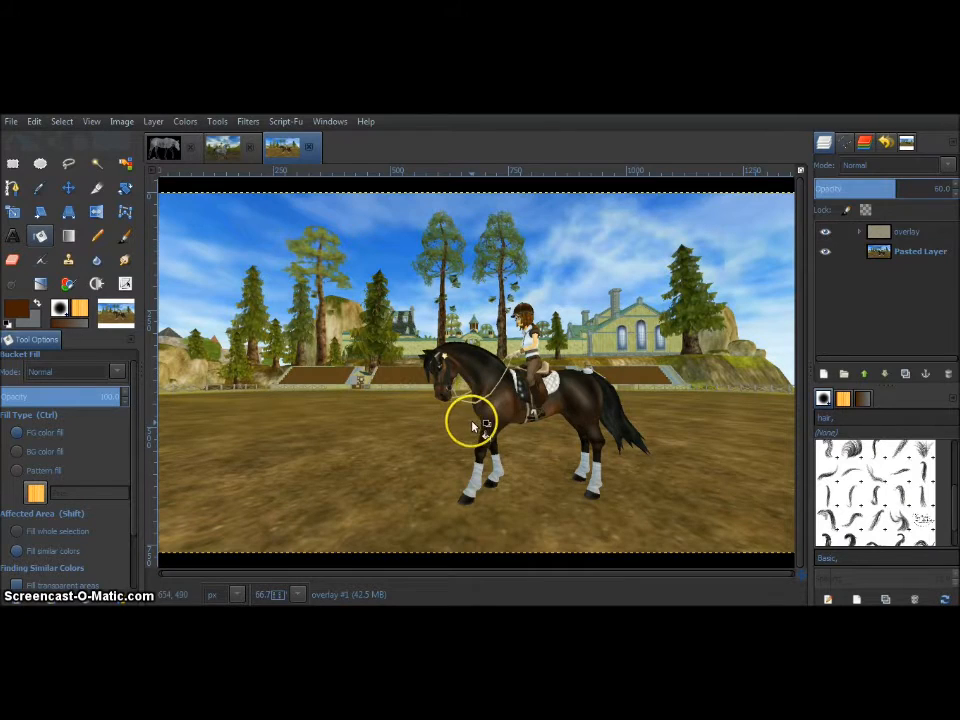
Step: Duplicate the Pasted Layer, move the copy above the overlay group and hide it
scroll(480, 410, up, 2)
click(893, 253)
click(905, 373)
drag(878, 251, 825, 225)
click(825, 230)
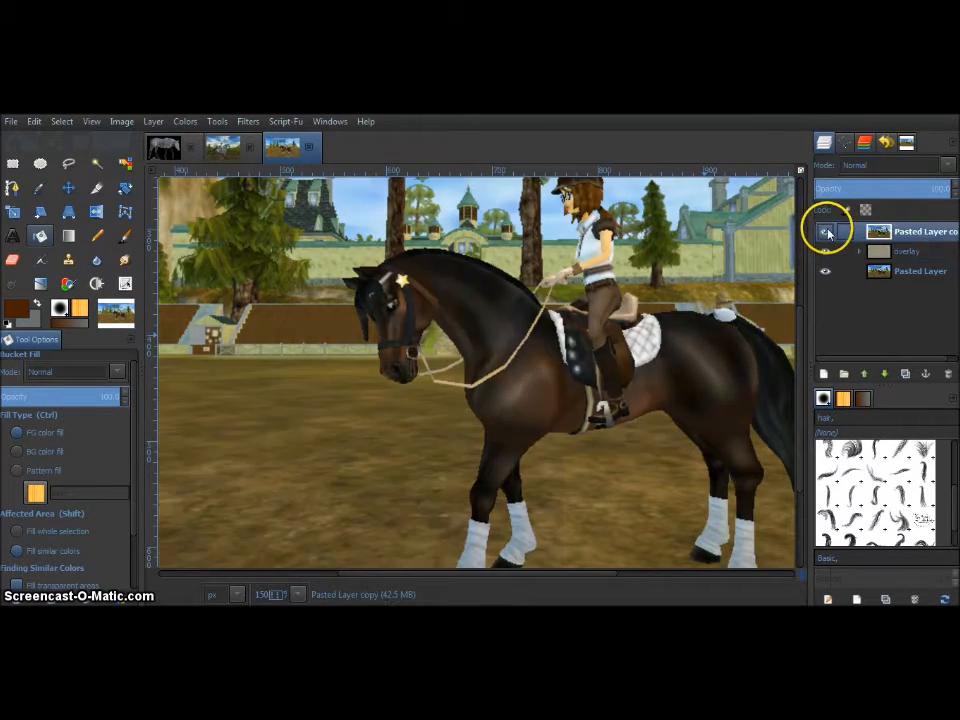
Step: On the original Pasted Layer, clone sandy ground over the near rein between the horse's mouth and chest, using brush size 10
click(914, 272)
ctrl+scroll(460, 372, up, 3)
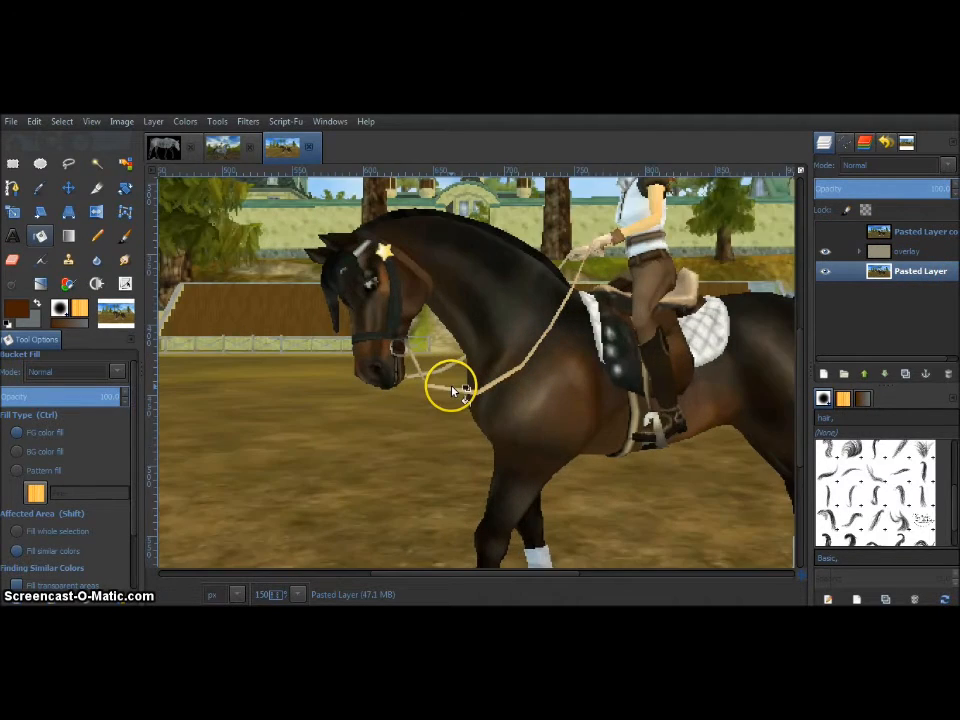
key(c)
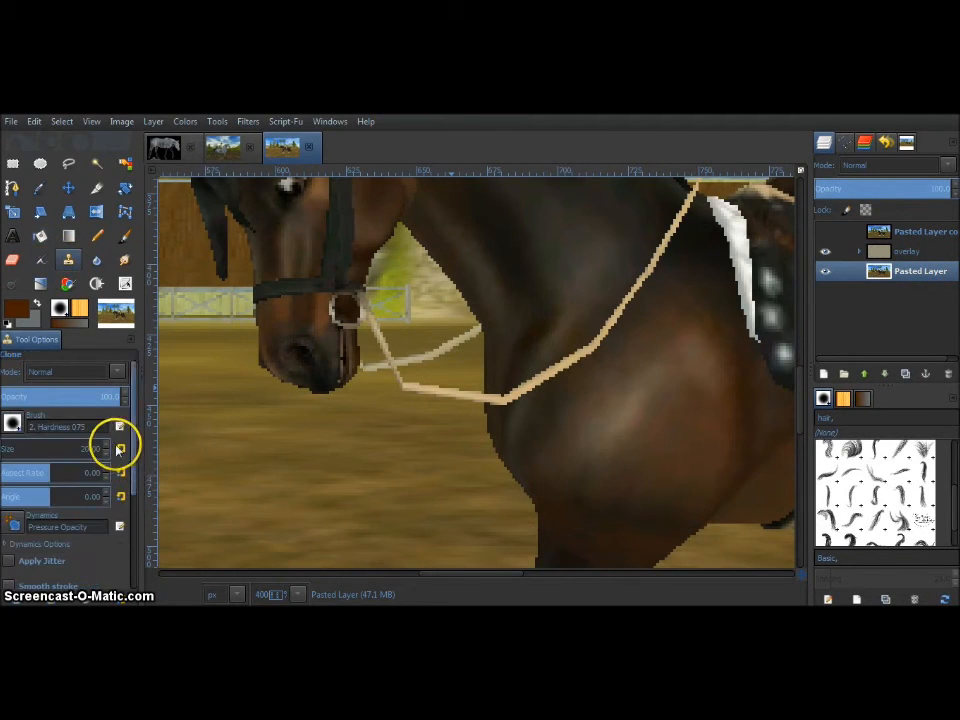
ctrl+scroll(439, 432, up, 1)
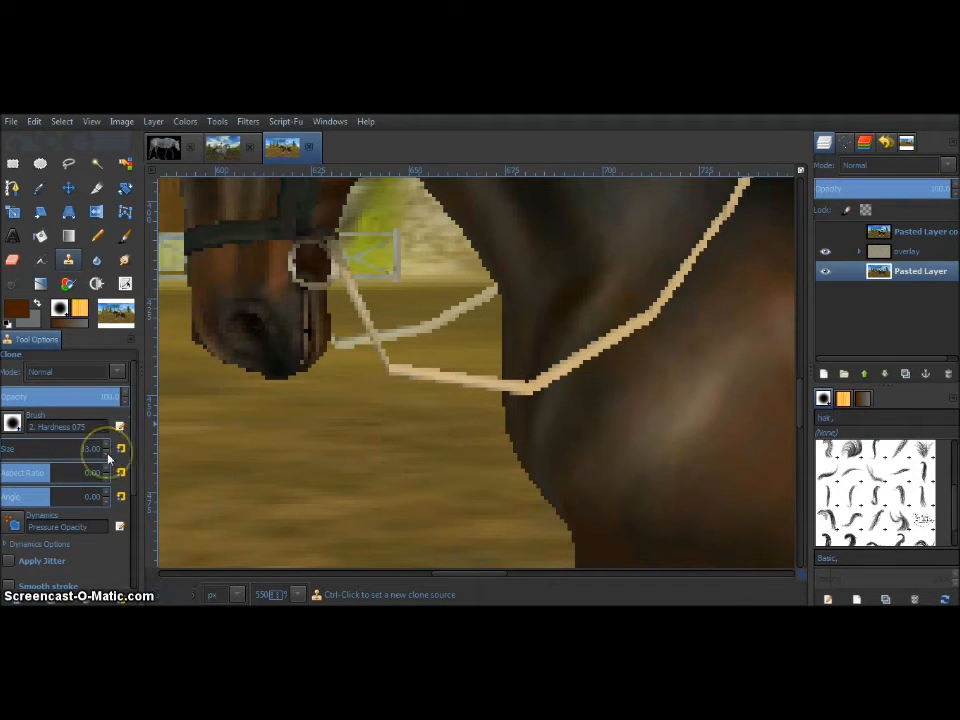
ctrl+click(351, 374)
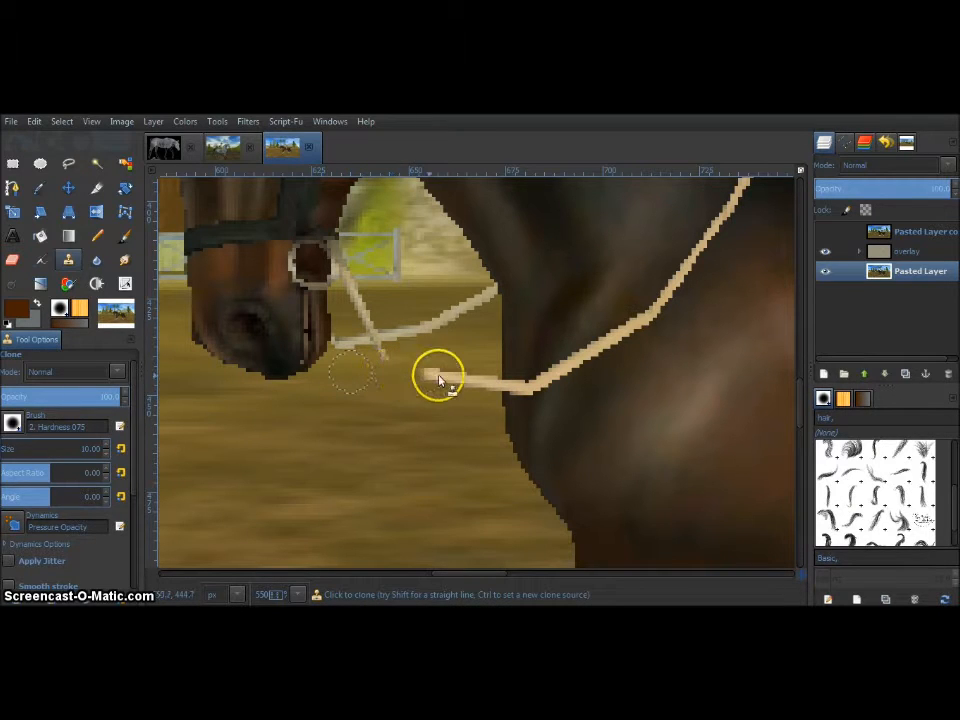
mouse_move(450, 380)
mouse_down()
mouse_move(493, 386)
mouse_move(484, 407)
mouse_up()
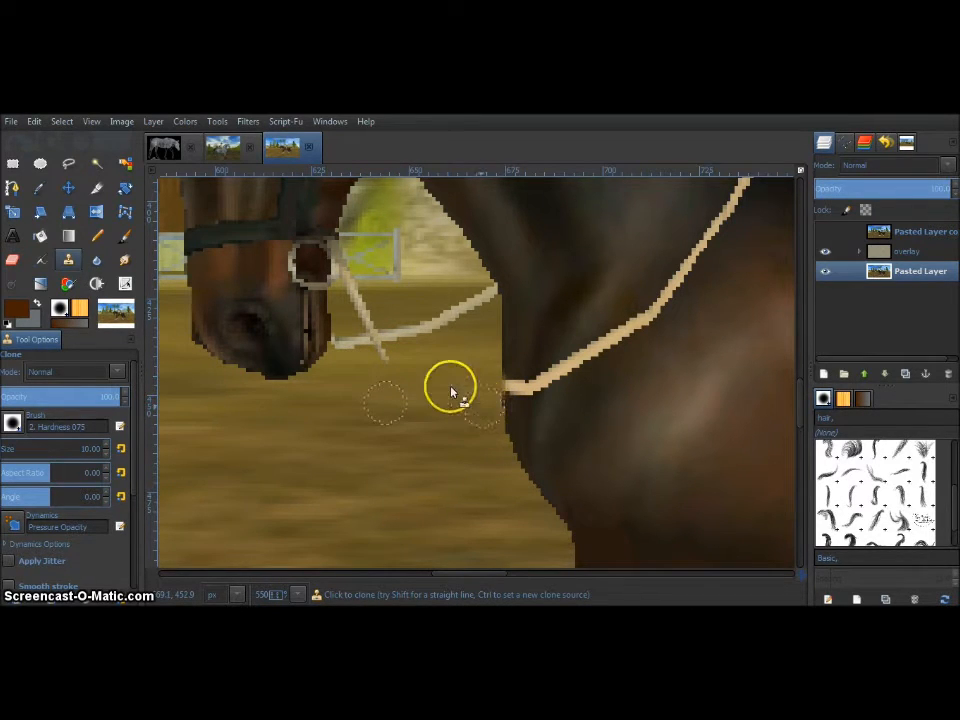
Step: Clone background over the far rein beside the chest and the rein strand hanging from the bit
ctrl+click(470, 352)
key(ctrl)
ctrl+click(398, 305)
drag(450, 307, 484, 297)
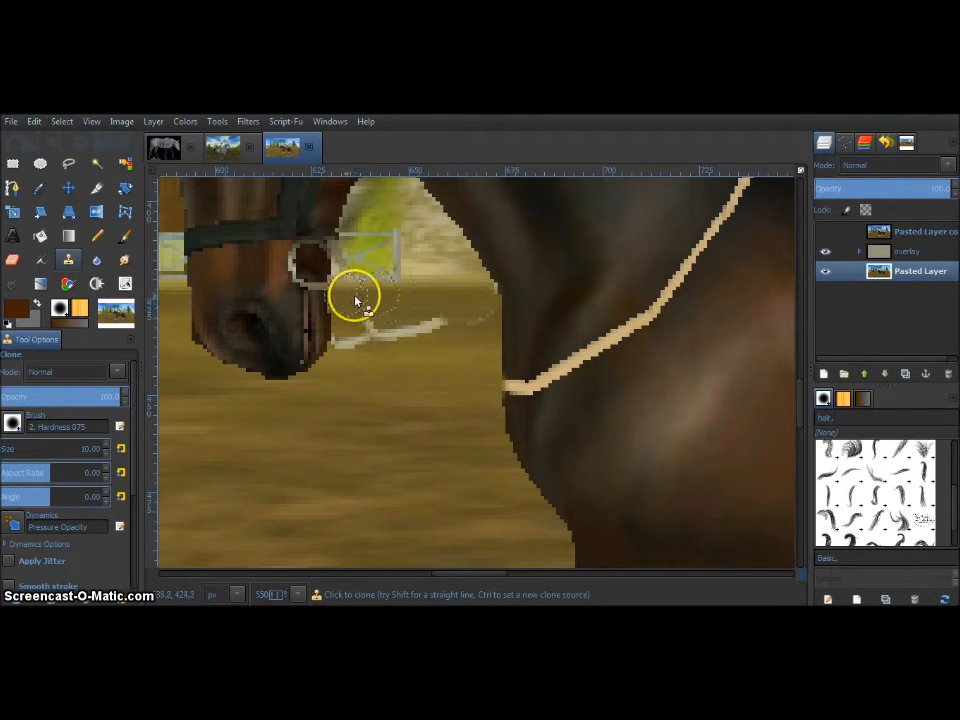
Step: Clone ground over the remaining far rein fragments between the chest and the muzzle
ctrl+click(478, 322)
drag(441, 322, 395, 349)
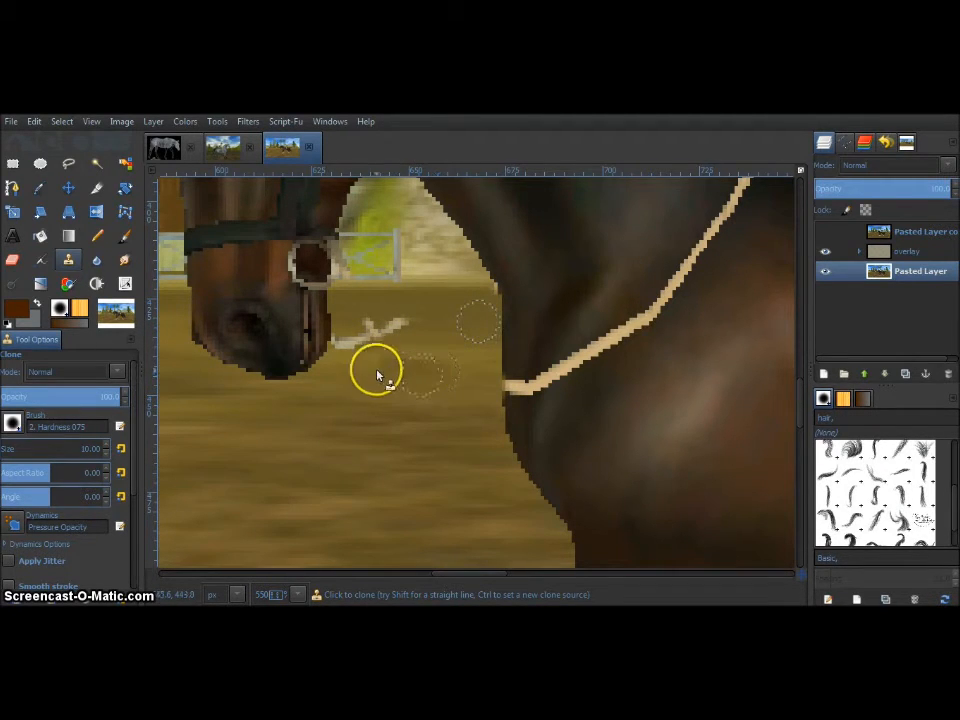
key(ctrl)
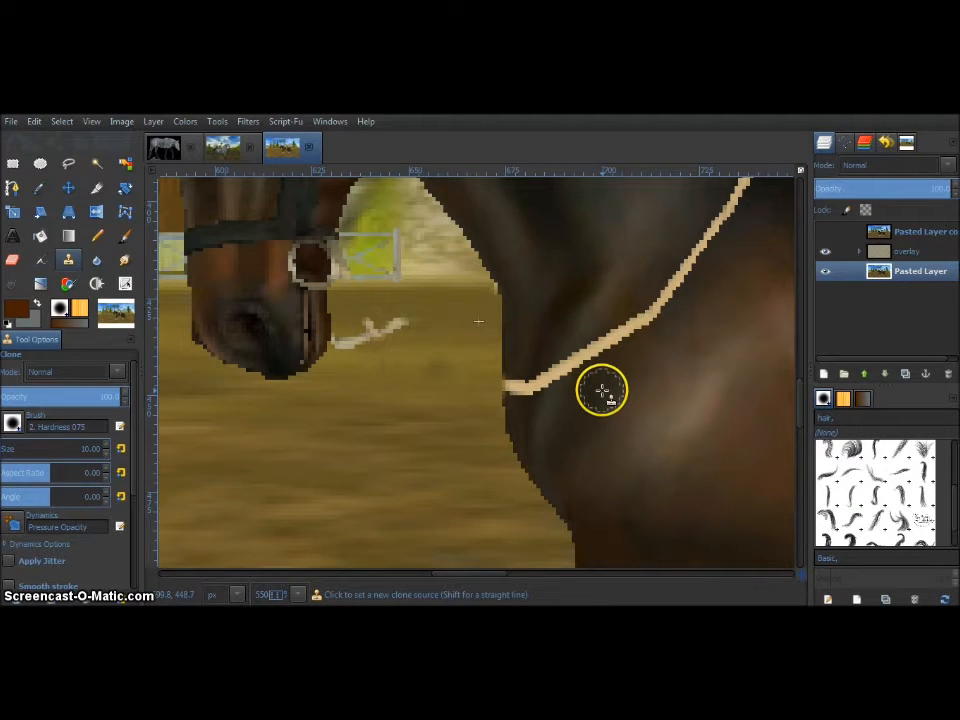
ctrl+click(603, 393)
mouse_move(411, 326)
mouse_down()
mouse_move(381, 328)
mouse_move(355, 347)
mouse_up()
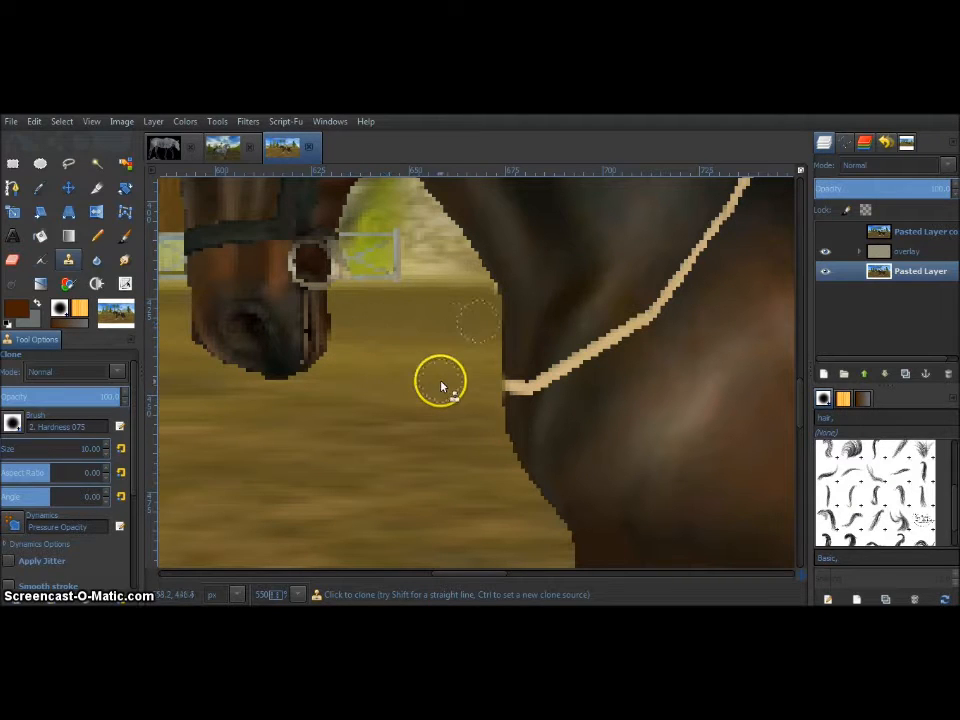
key(ctrl)
scroll(461, 371, down, 5)
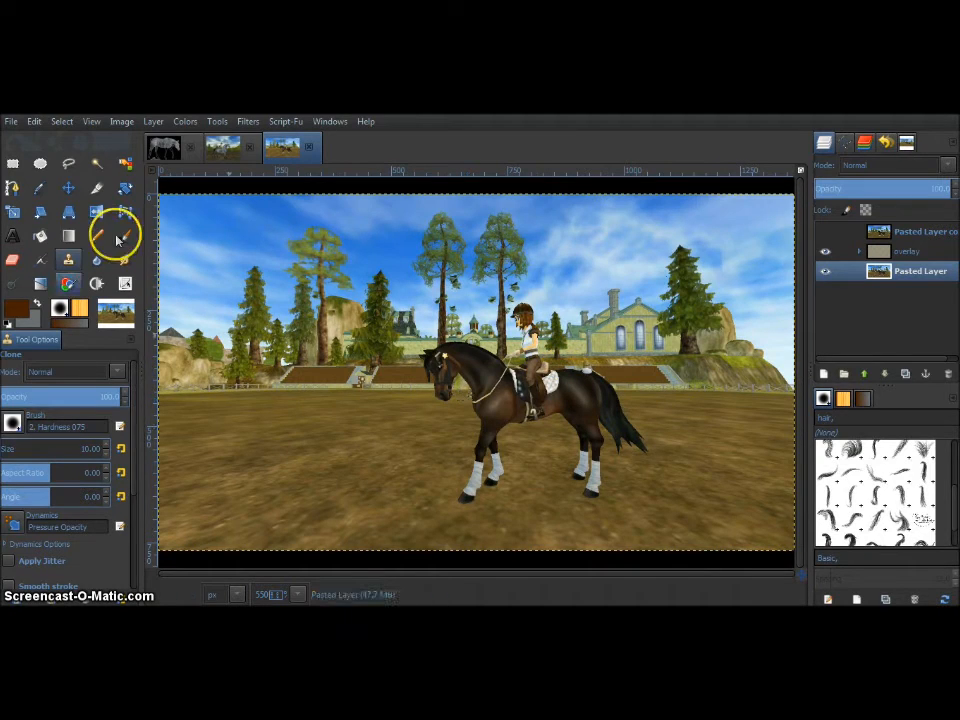
click(123, 236)
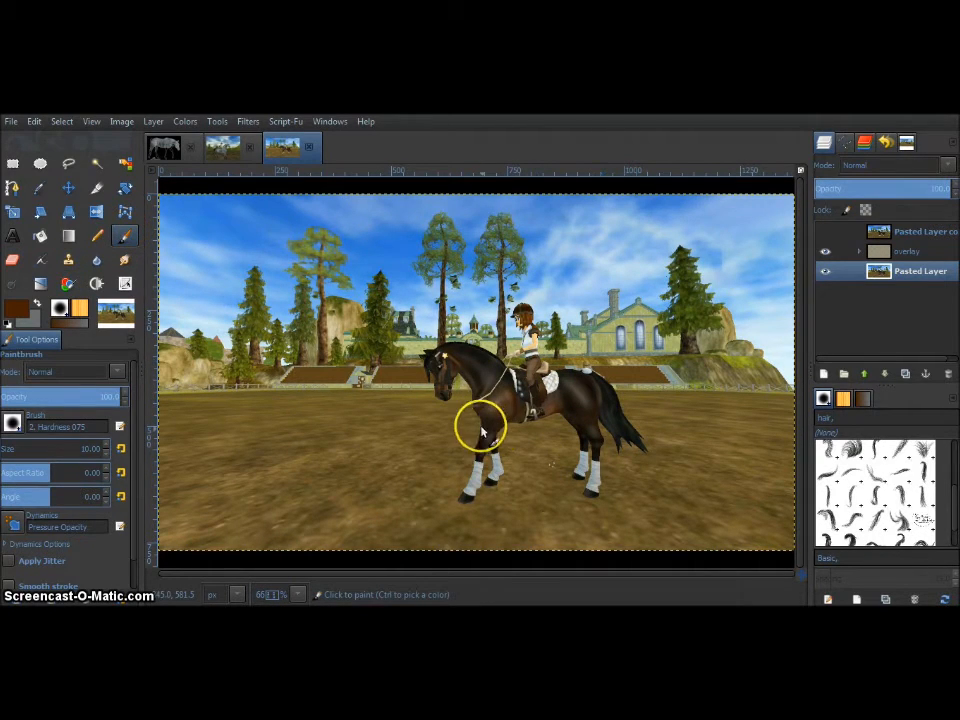
scroll(474, 401, up, 4)
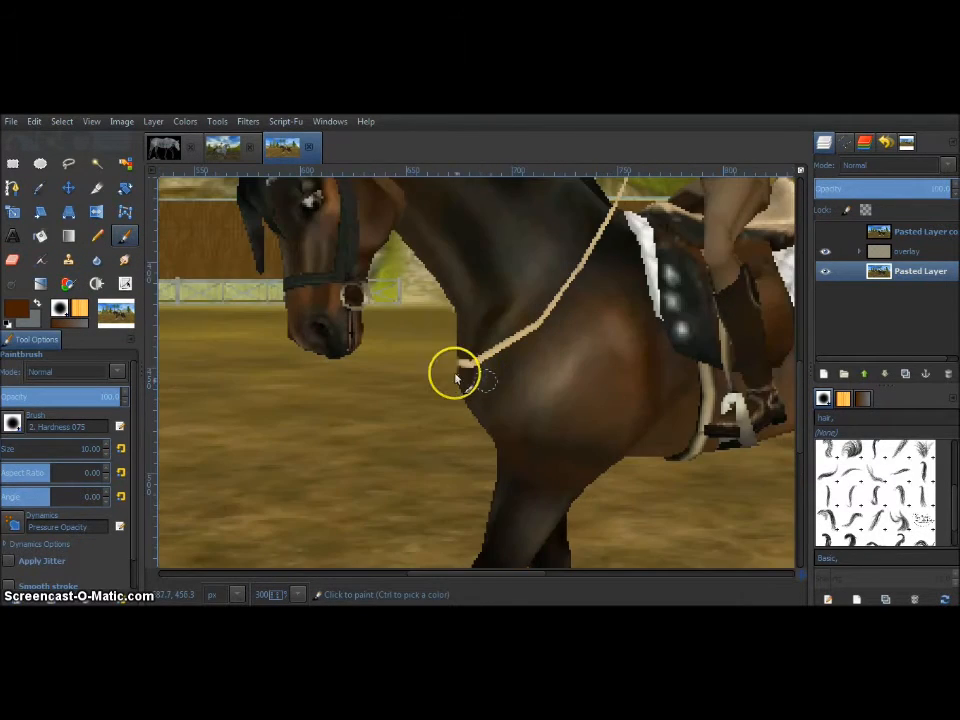
scroll(510, 350, right, 3)
scroll(514, 354, up, 2)
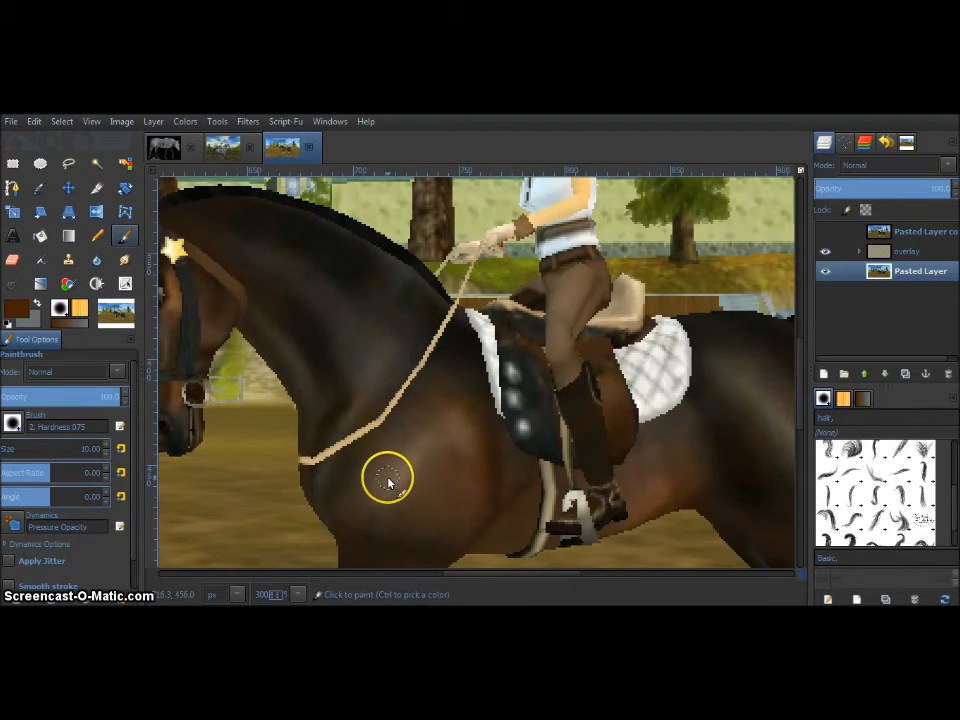
scroll(420, 478, left, 3)
scroll(535, 465, up, 2)
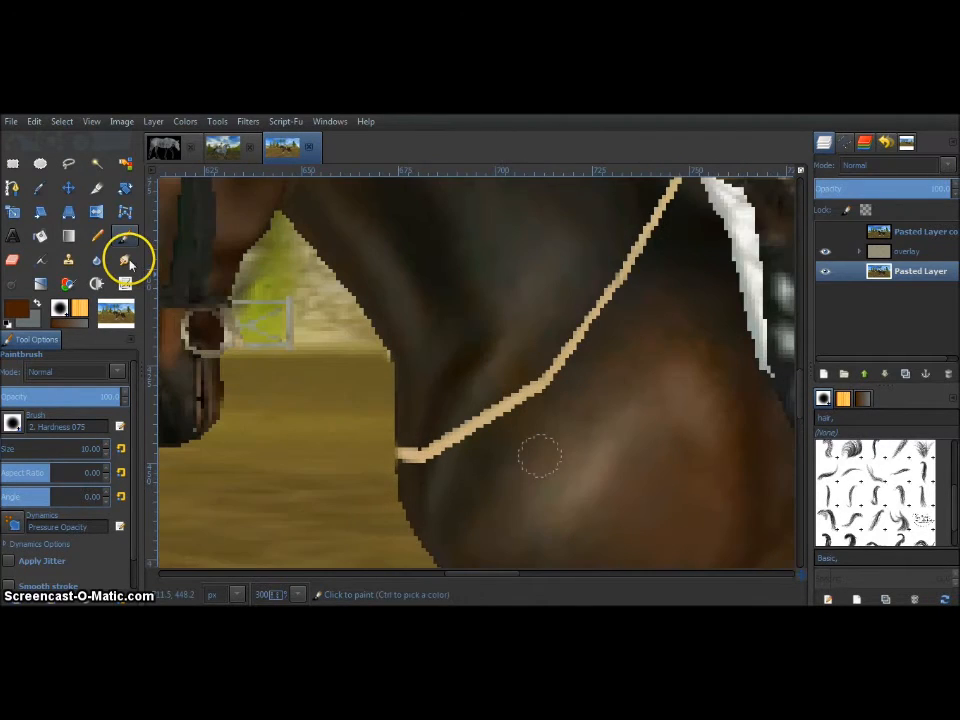
Step: Clone dark coat over the front end of the rein crossing the horse's chest, and smudge the retouched patch
click(66, 260)
ctrl+click(415, 421)
click(413, 460)
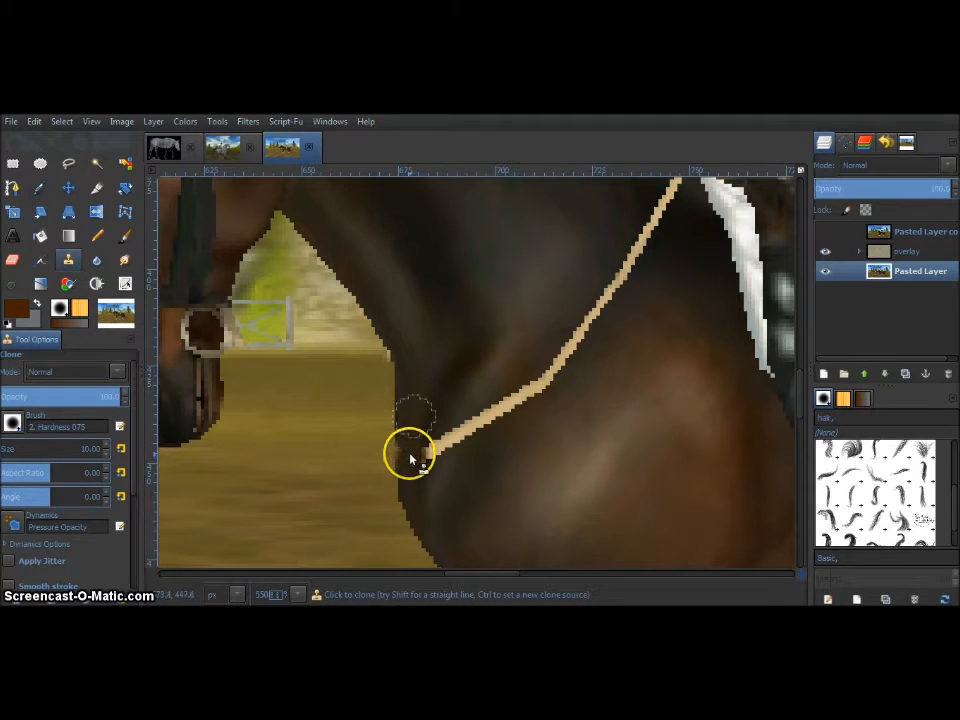
ctrl+click(442, 413)
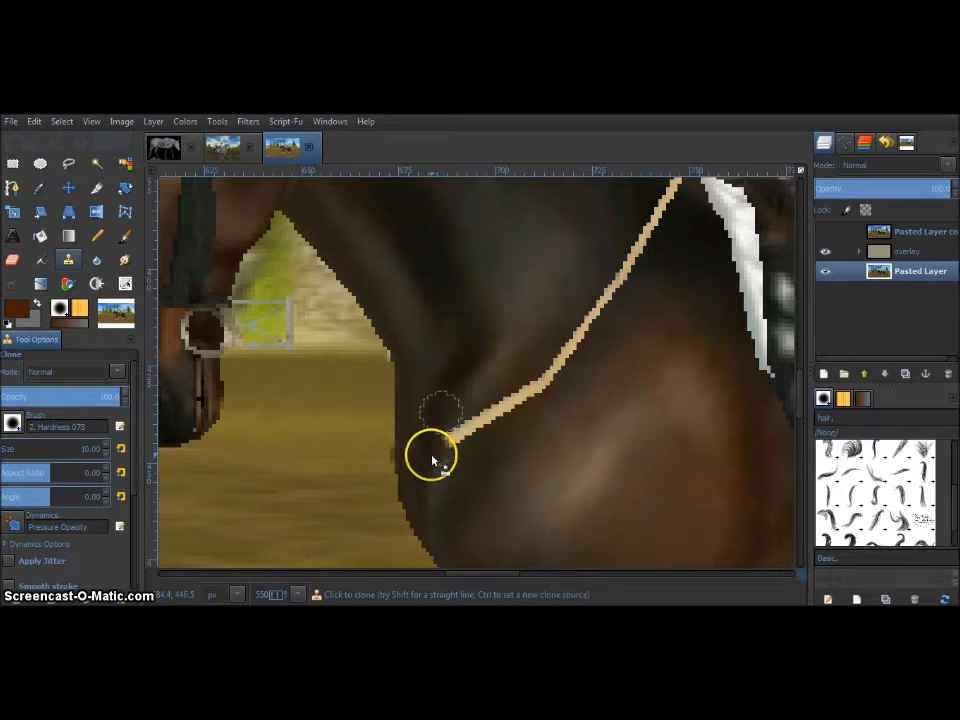
ctrl+click(477, 399)
click(462, 436)
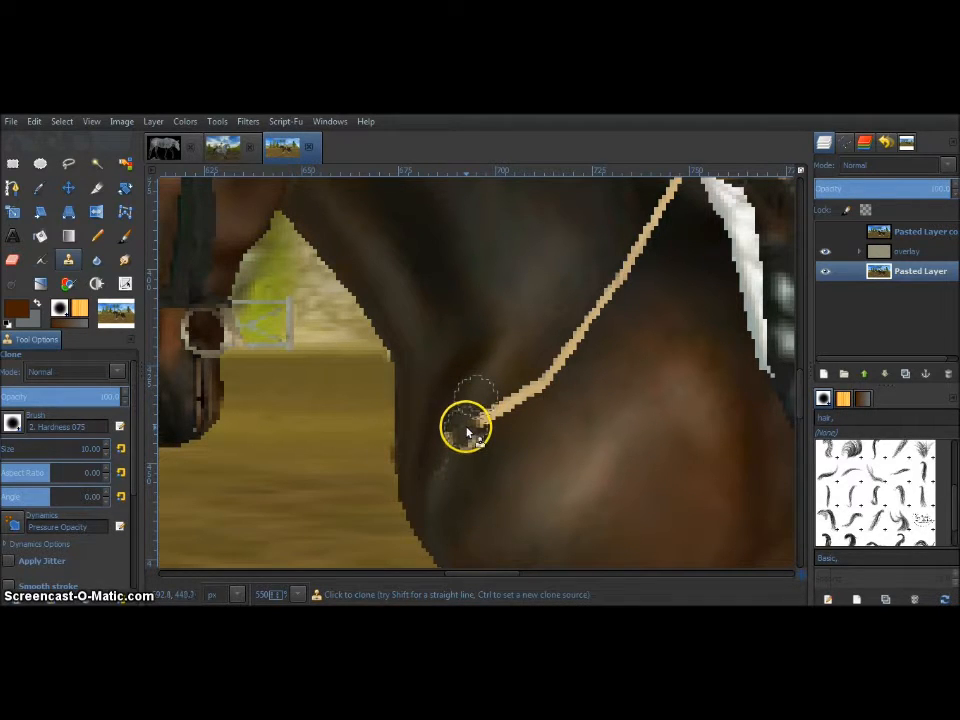
ctrl+click(473, 394)
click(448, 444)
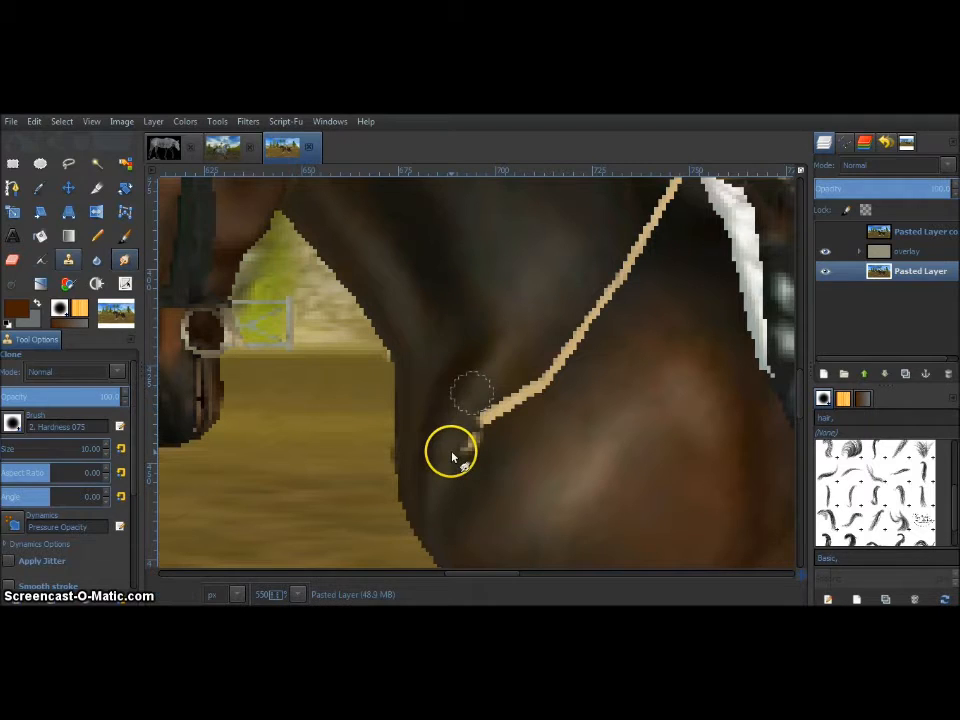
key(s)
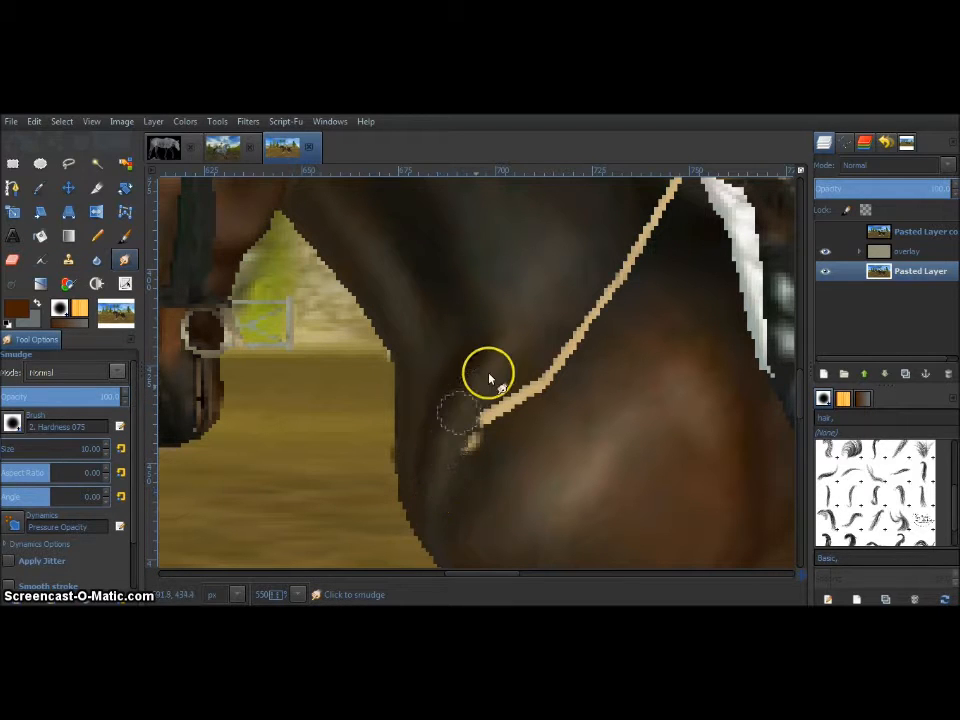
Step: Clone coat over the rein's bend, lower section and leftover spots on the horse's shoulder
click(68, 259)
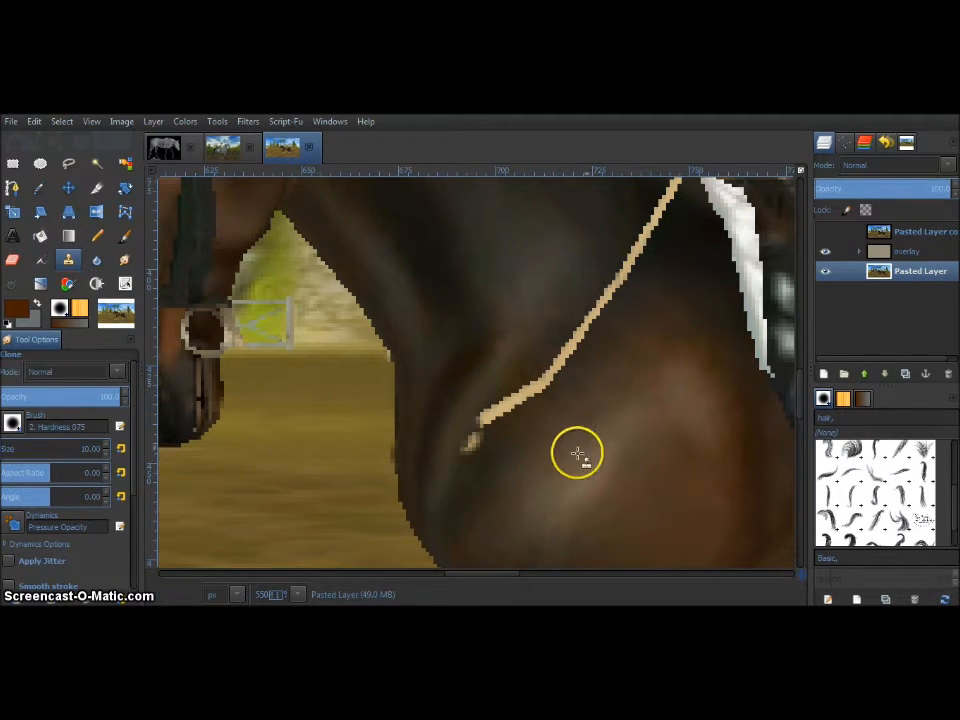
ctrl+scroll(494, 438, up, 1)
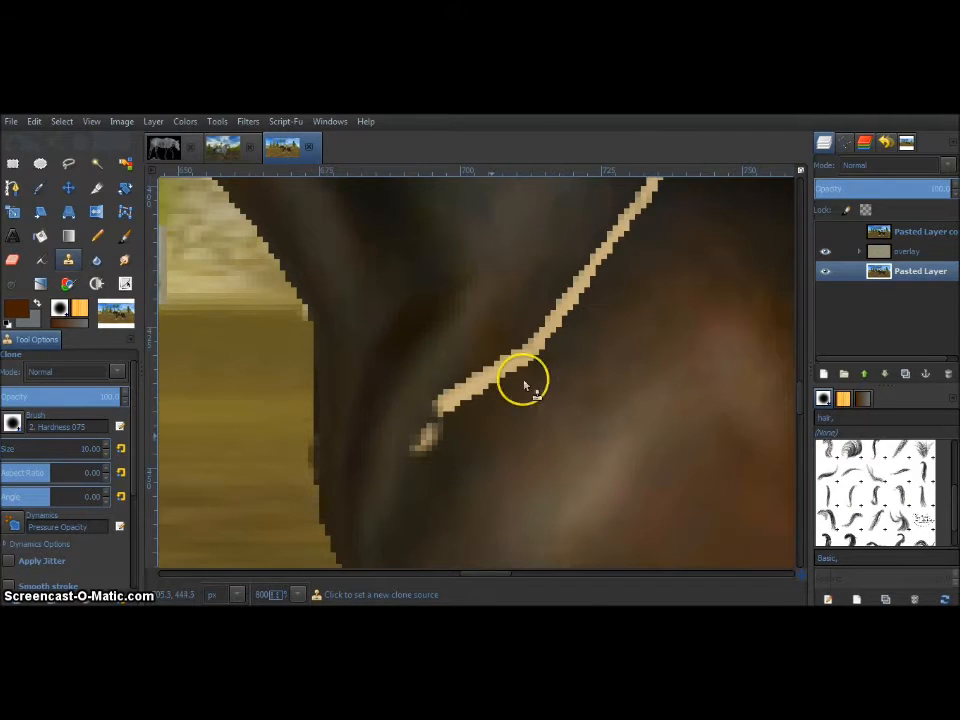
click(521, 354)
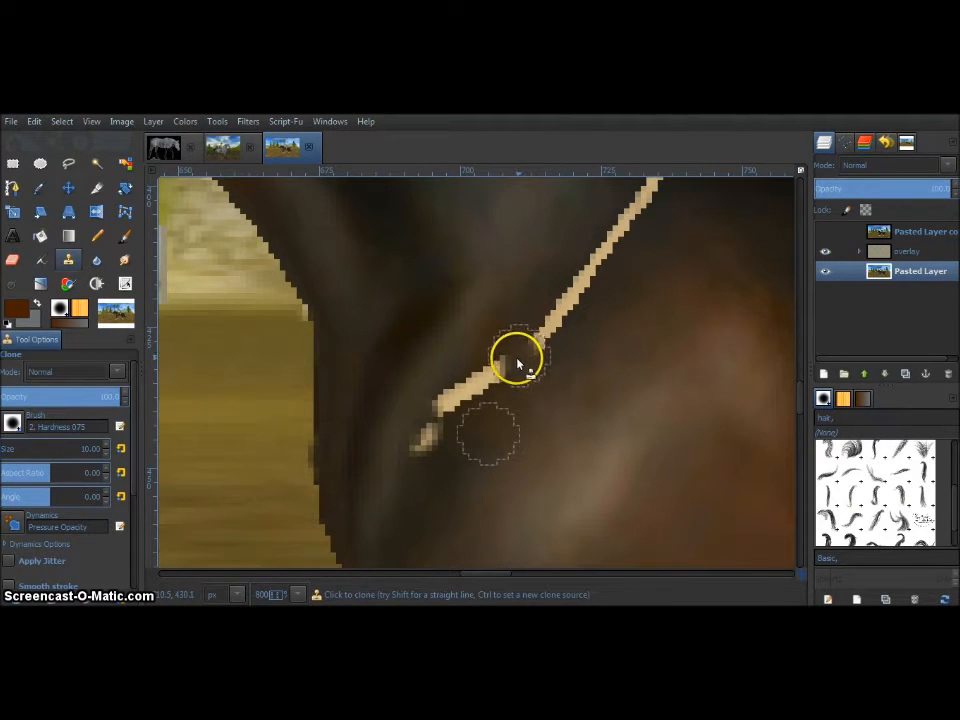
mouse_move(518, 362)
mouse_down()
mouse_move(461, 401)
mouse_move(446, 399)
mouse_up()
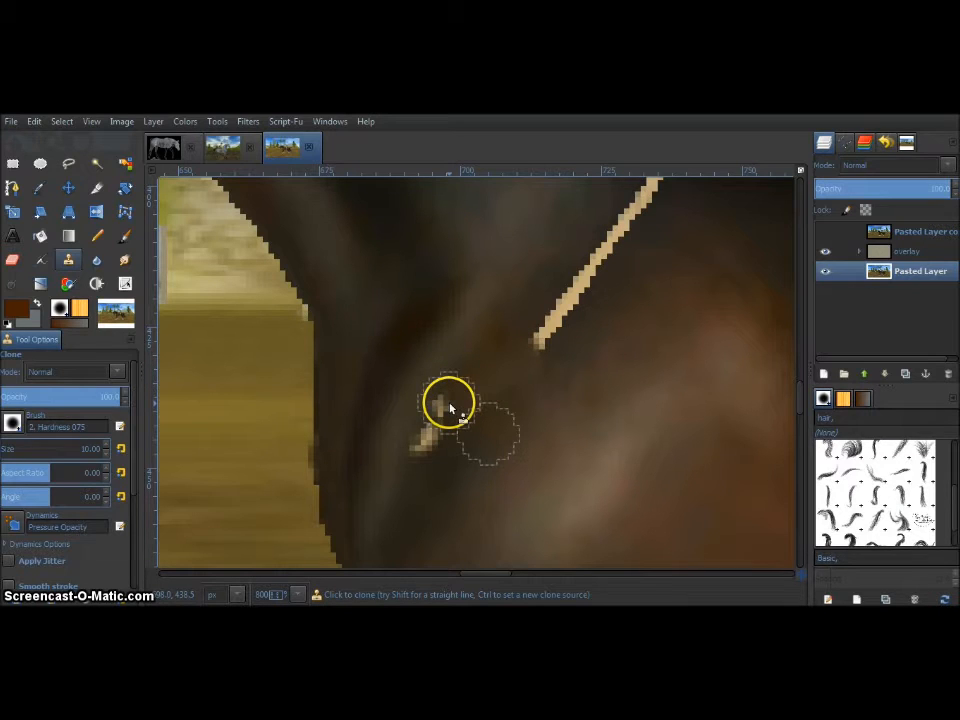
ctrl+click(437, 473)
click(429, 444)
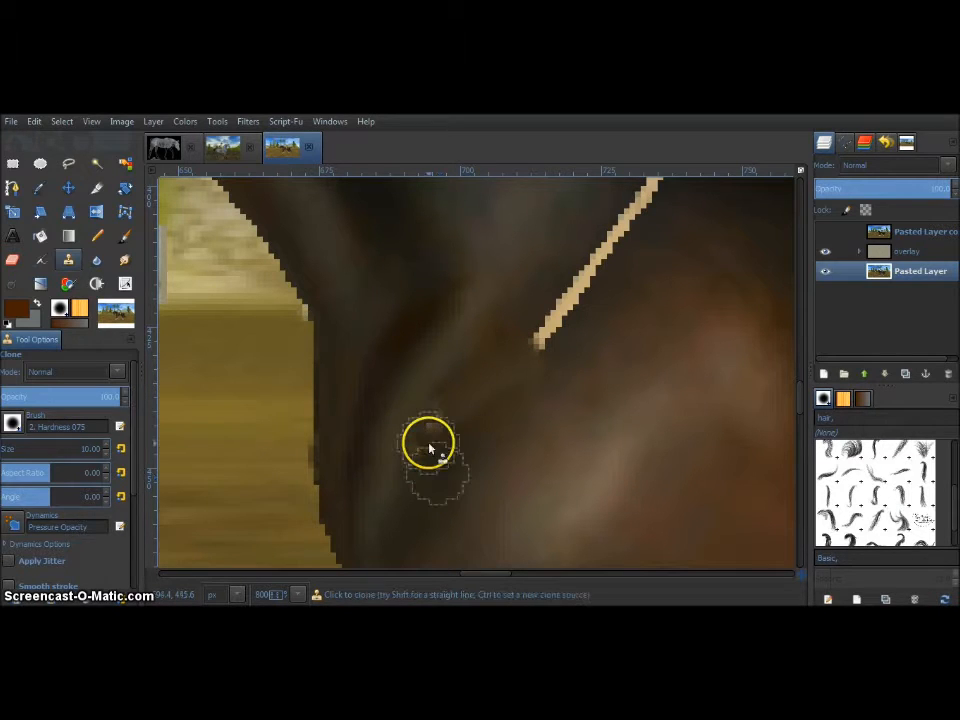
Step: Smudge the cloned area of the chest and shoulder to blend it with the surrounding coat
click(124, 259)
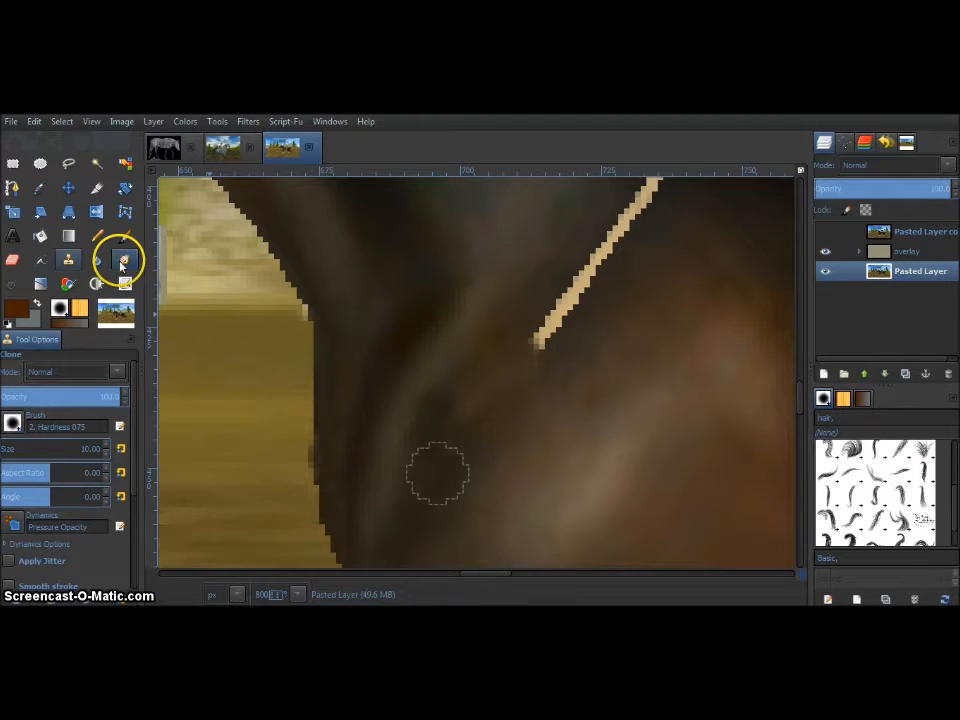
mouse_move(446, 431)
mouse_down()
mouse_move(489, 385)
mouse_move(455, 466)
mouse_move(506, 394)
mouse_move(491, 376)
mouse_move(493, 325)
mouse_move(466, 423)
mouse_move(427, 467)
mouse_up()
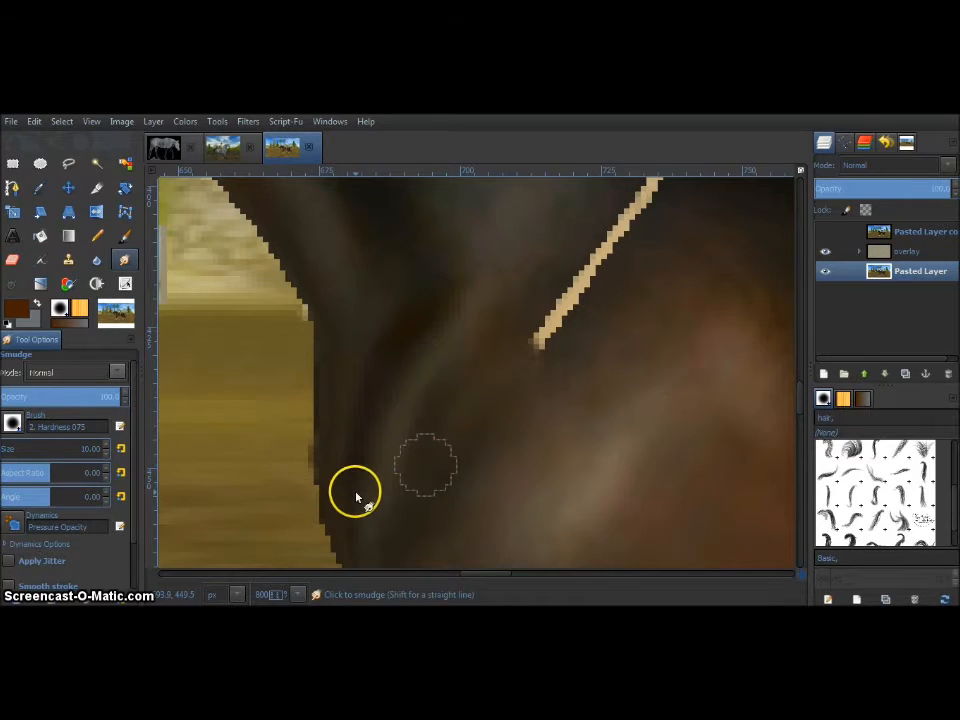
scroll(356, 497, down, 3)
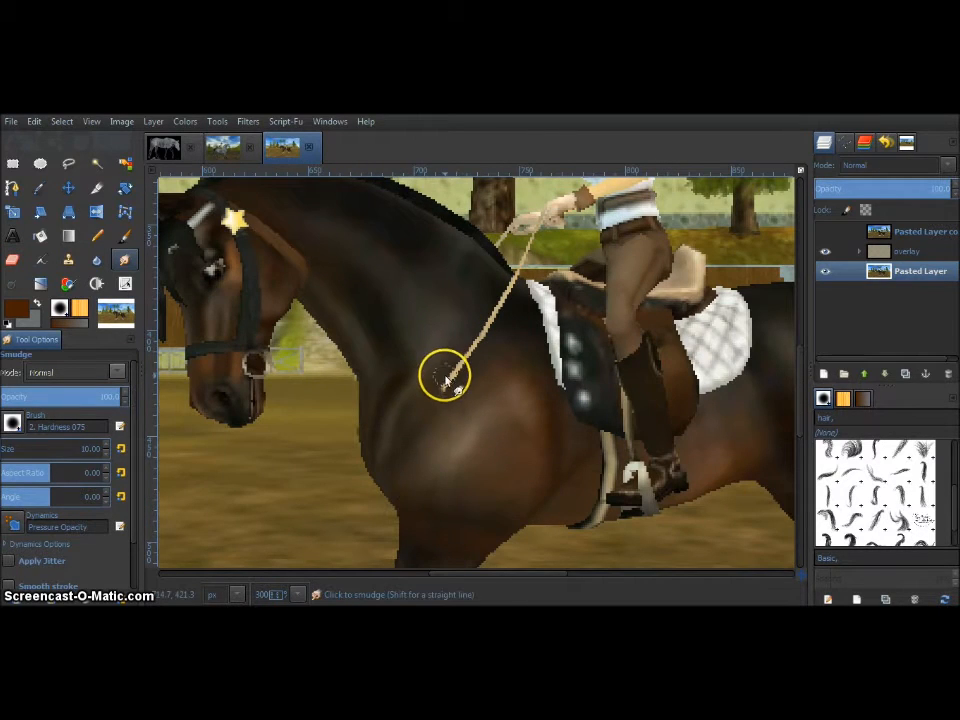
scroll(460, 360, up, 2)
scroll(461, 361, down, 2)
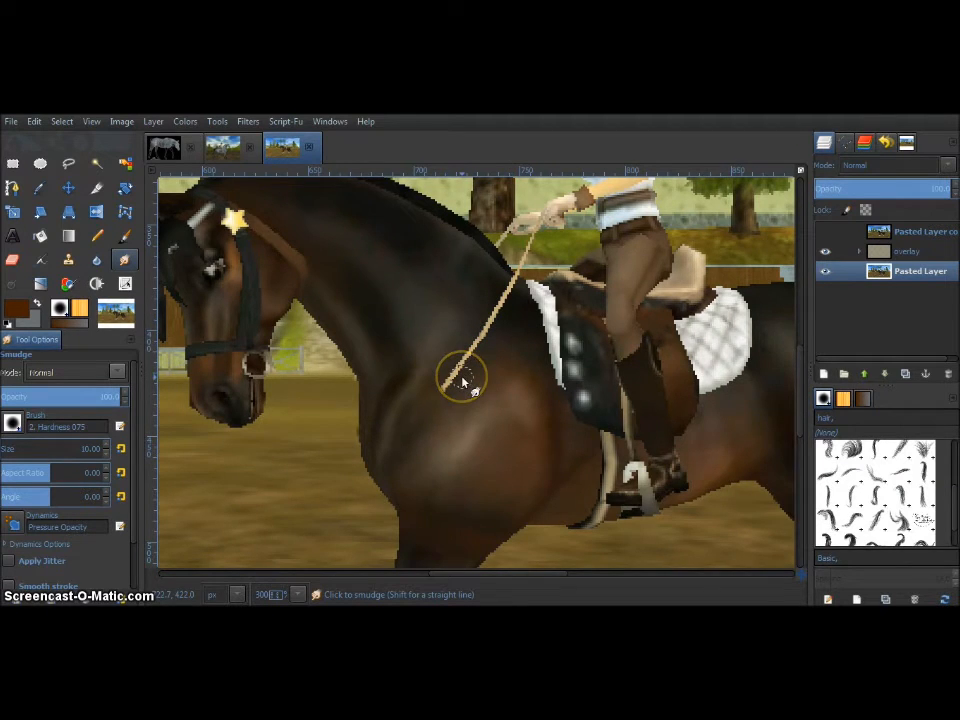
scroll(462, 383, up, 3)
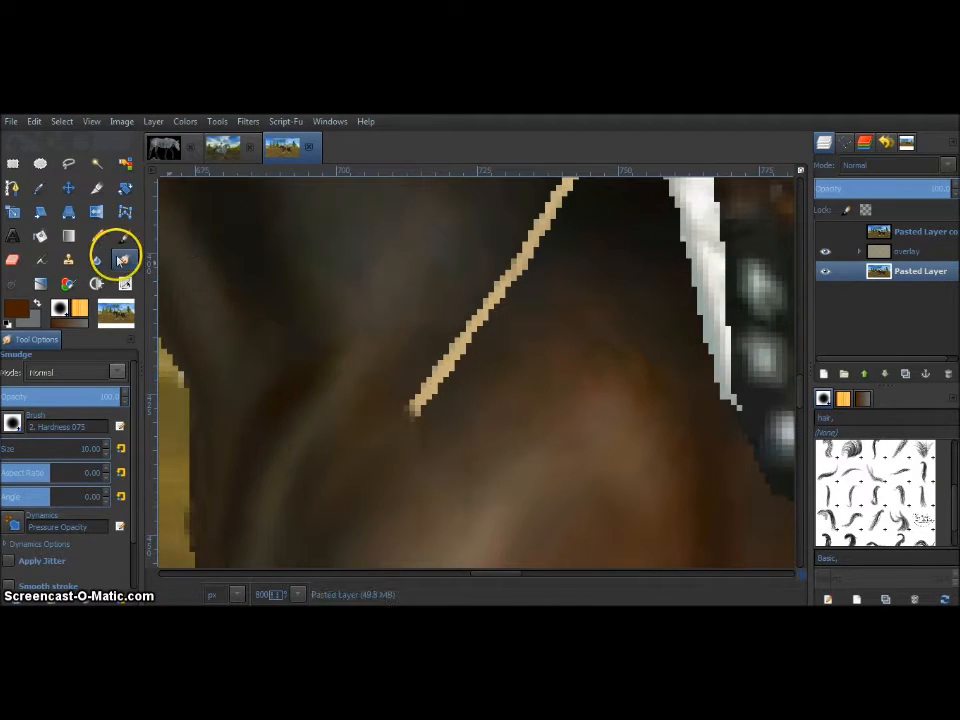
Step: Reduce the Clone brush size to 6 and clone coat over the lower section of the rein crossing the horse's shoulder
click(68, 260)
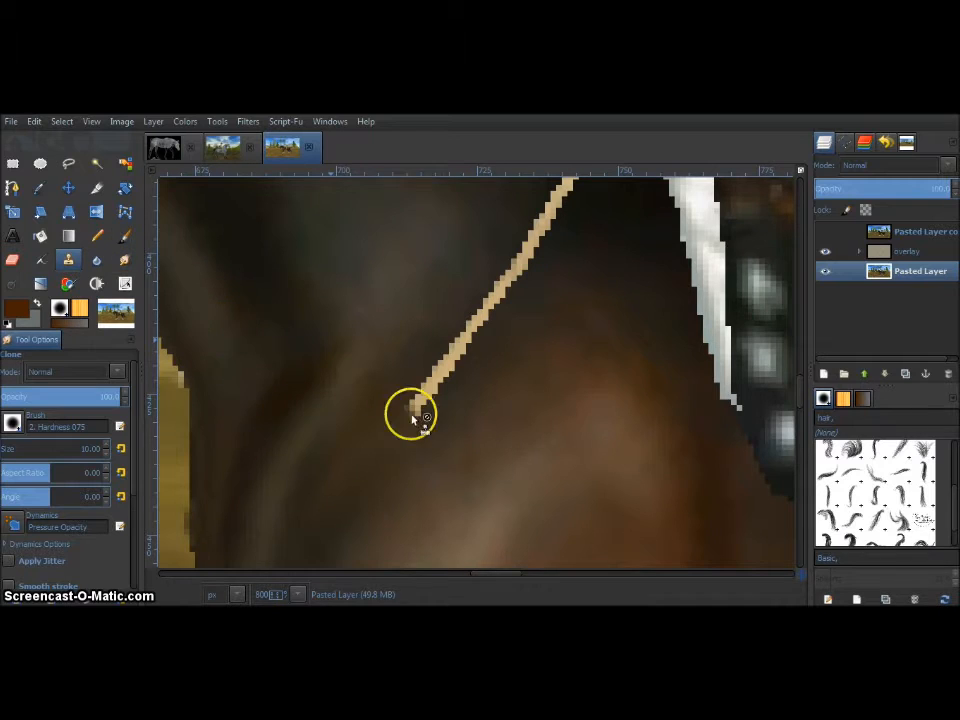
click(107, 454)
click(107, 454)
click(107, 454)
click(107, 454)
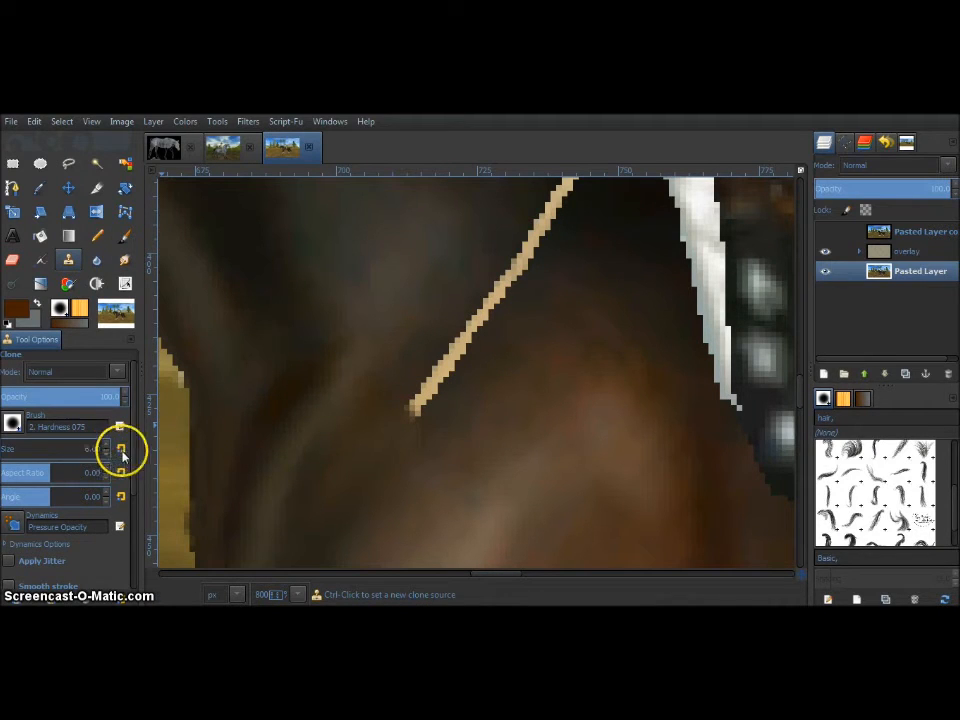
ctrl+click(448, 418)
mouse_move(416, 415)
mouse_down()
mouse_move(441, 384)
mouse_move(422, 412)
mouse_move(490, 310)
mouse_up()
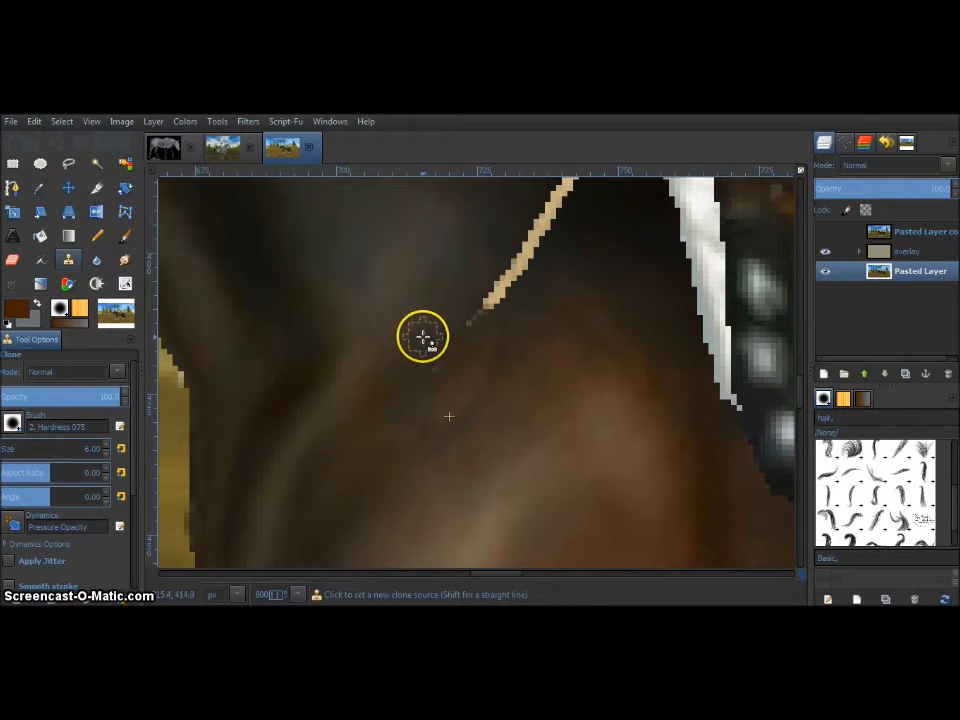
Step: Clone dark coat over the rest of the shoulder rein, up to the neck's edge beside the white saddle pad
ctrl+click(423, 338)
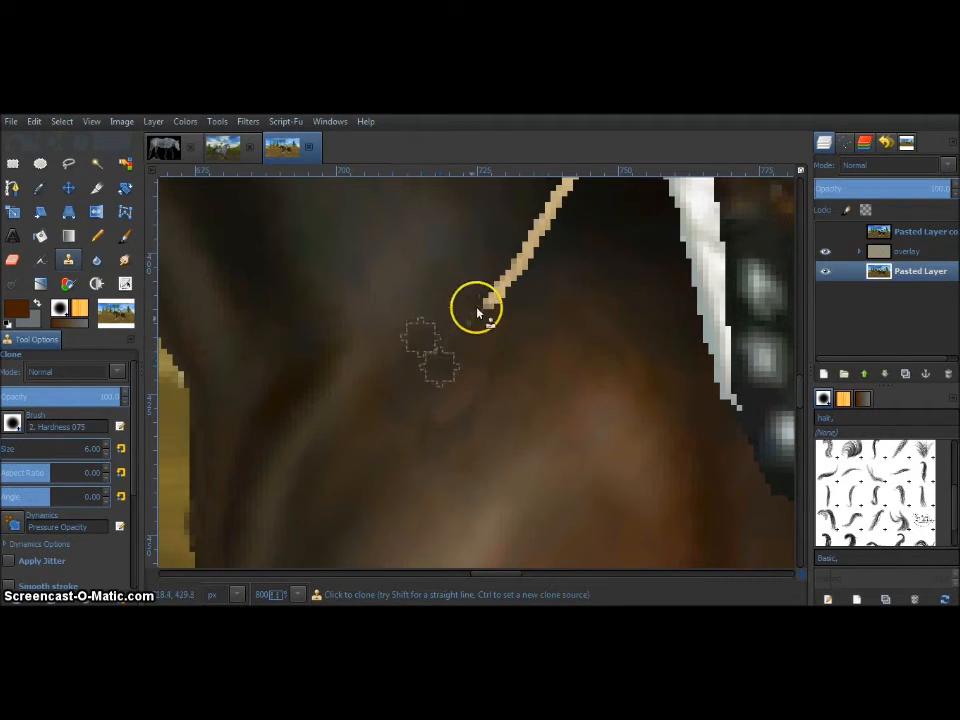
mouse_move(448, 303)
mouse_down()
mouse_move(473, 326)
mouse_move(512, 258)
mouse_up()
scroll(475, 296, up, 2)
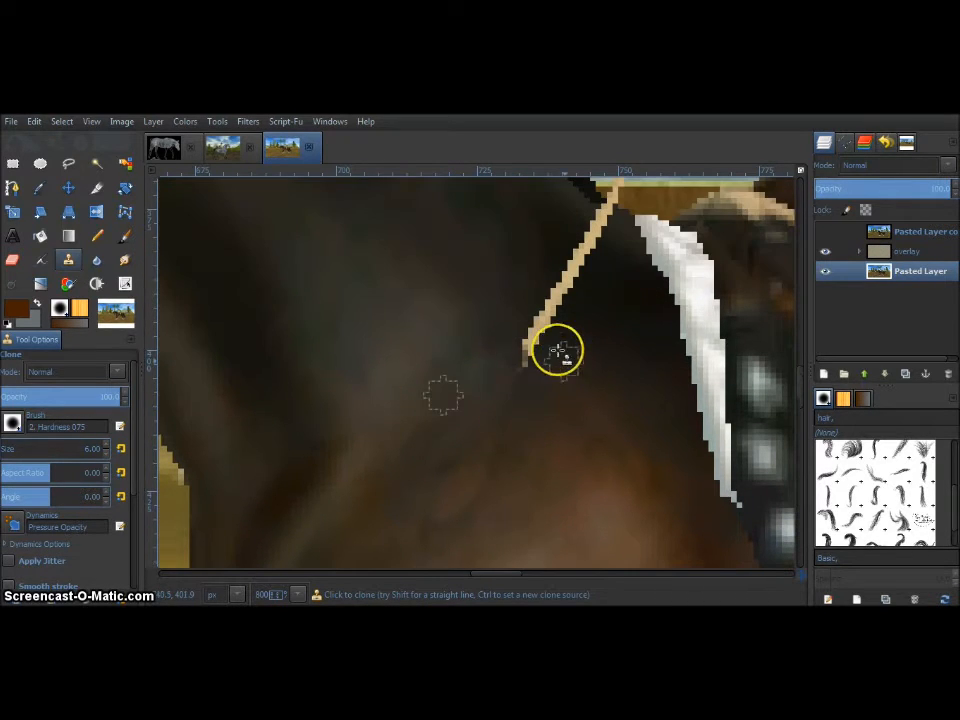
ctrl+click(525, 297)
mouse_move(550, 302)
mouse_down()
mouse_move(518, 375)
mouse_move(541, 293)
mouse_move(558, 320)
mouse_move(544, 350)
mouse_move(556, 285)
mouse_up()
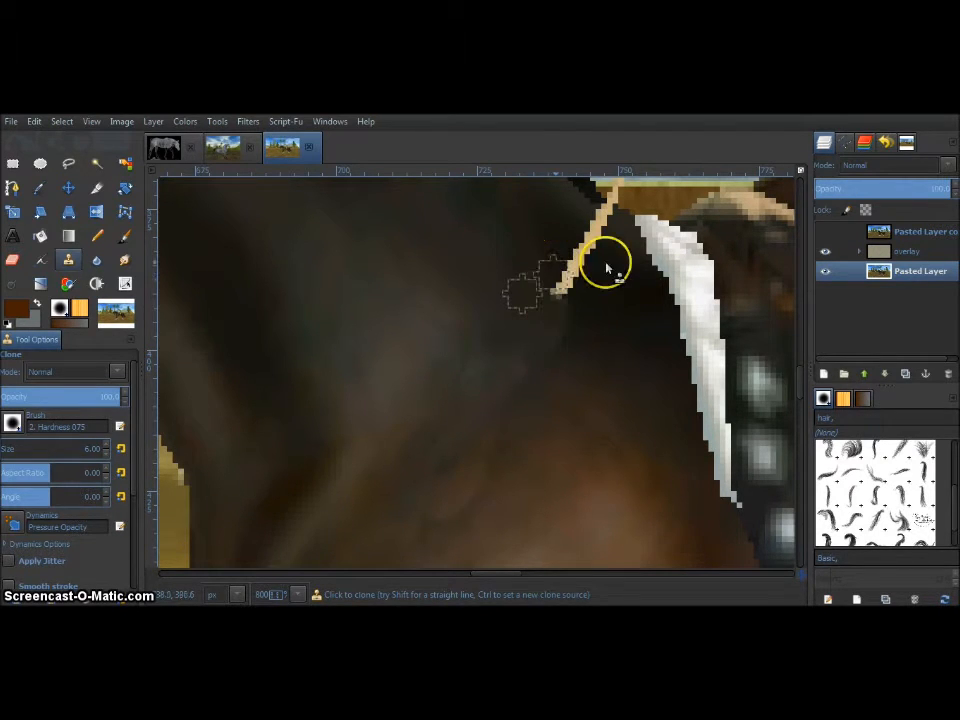
ctrl+click(584, 269)
mouse_move(583, 268)
mouse_down()
mouse_move(551, 300)
mouse_move(602, 232)
mouse_move(606, 210)
mouse_up()
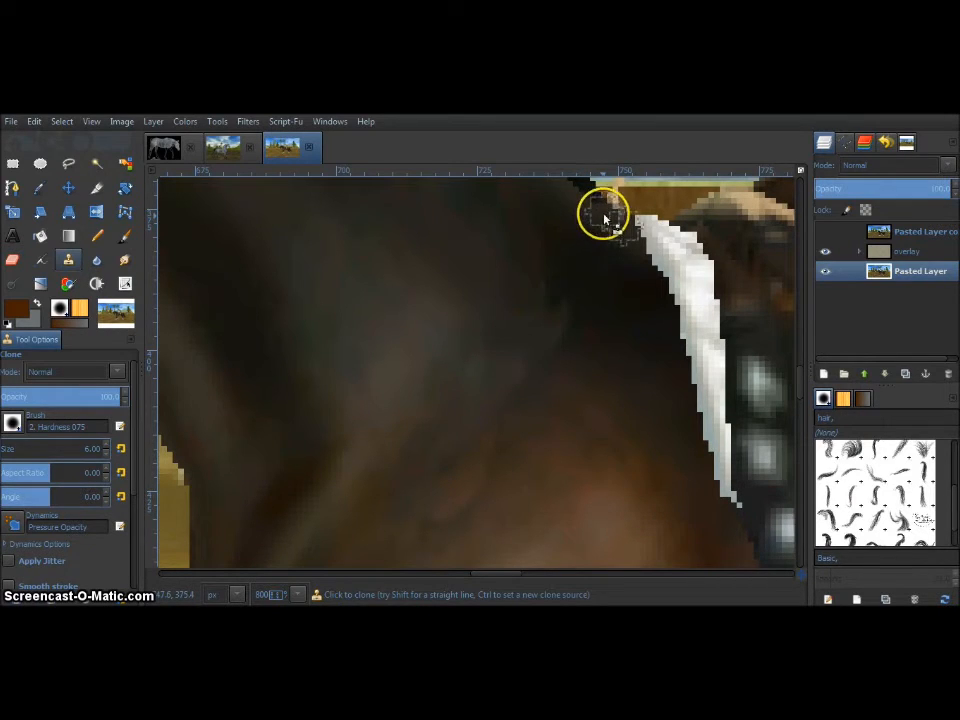
Step: Smudge the cloned strip on the shoulder and neck to blend it into the surrounding coat
click(124, 259)
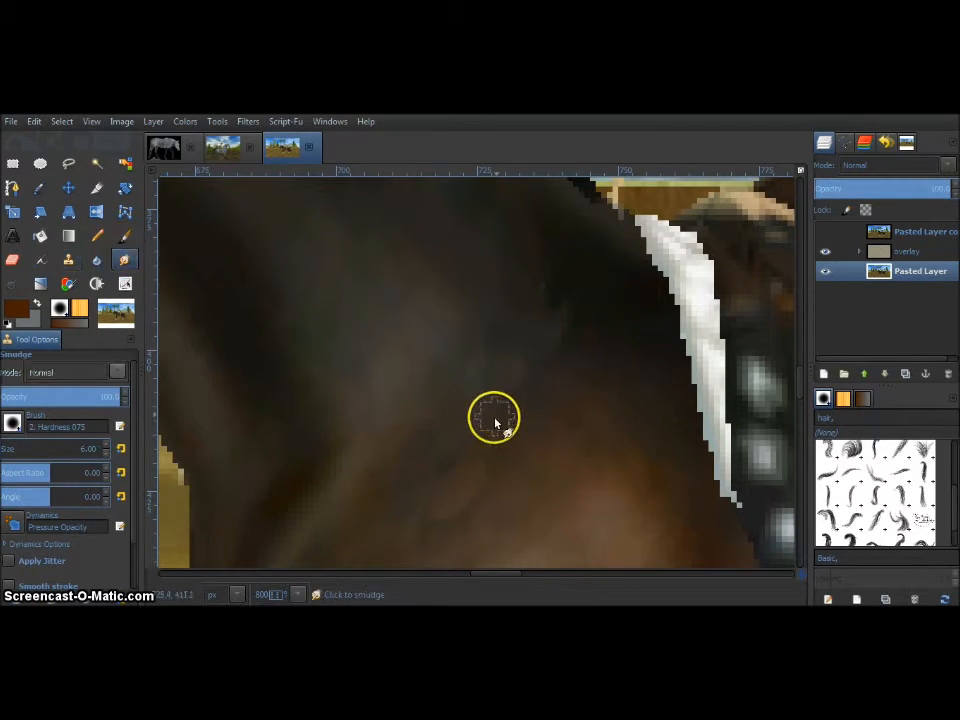
mouse_move(543, 375)
mouse_down()
mouse_move(539, 341)
mouse_move(563, 278)
mouse_move(547, 306)
mouse_move(549, 353)
mouse_move(479, 312)
mouse_move(466, 437)
mouse_move(473, 420)
mouse_move(463, 376)
mouse_move(416, 433)
mouse_move(465, 384)
mouse_move(427, 442)
mouse_move(484, 372)
mouse_move(447, 436)
mouse_move(492, 331)
mouse_move(478, 371)
mouse_move(472, 328)
mouse_move(427, 411)
mouse_move(379, 433)
mouse_move(456, 315)
mouse_move(417, 383)
mouse_move(458, 415)
mouse_move(483, 416)
mouse_move(460, 418)
mouse_move(480, 384)
mouse_move(411, 440)
mouse_move(394, 355)
mouse_move(465, 294)
mouse_move(504, 333)
mouse_move(537, 266)
mouse_move(518, 292)
mouse_up()
scroll(463, 380, down, 2)
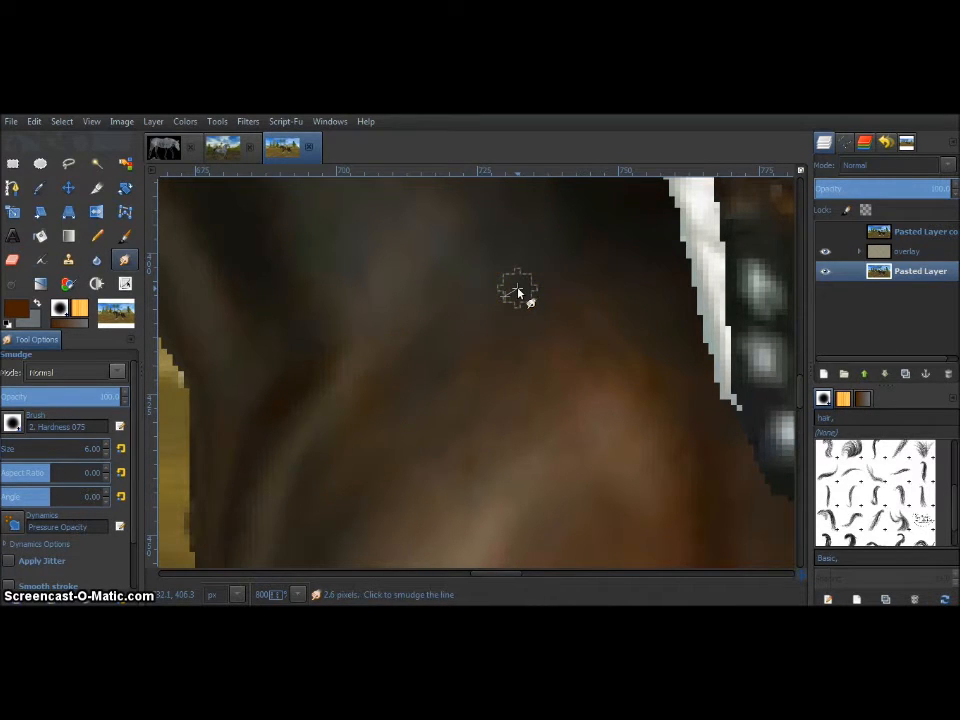
key(ctrl+shift+j)
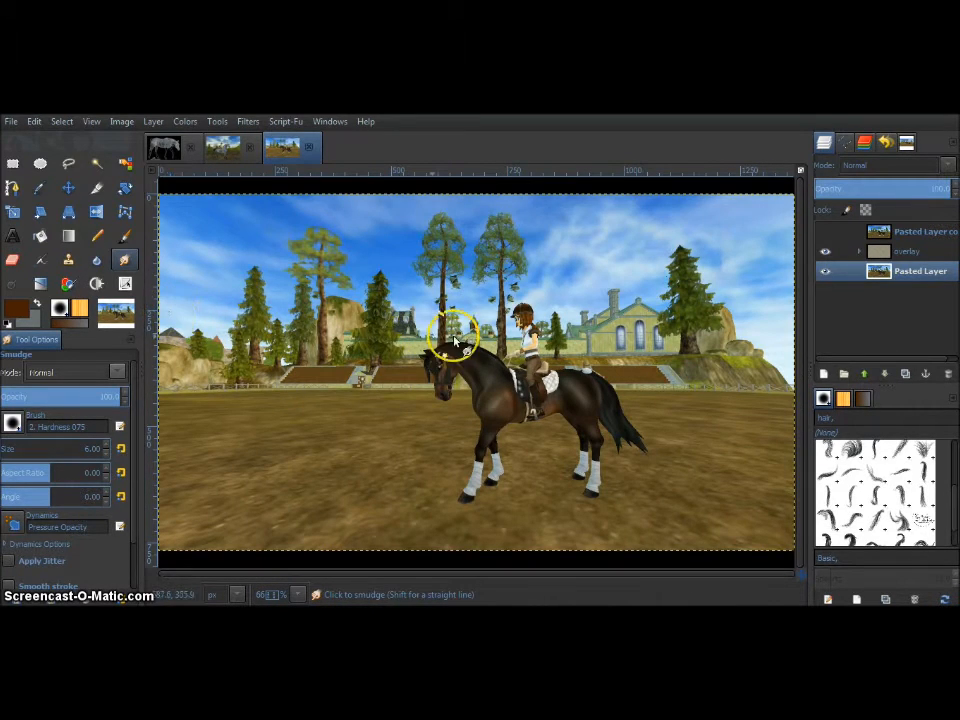
scroll(512, 370, up, 5)
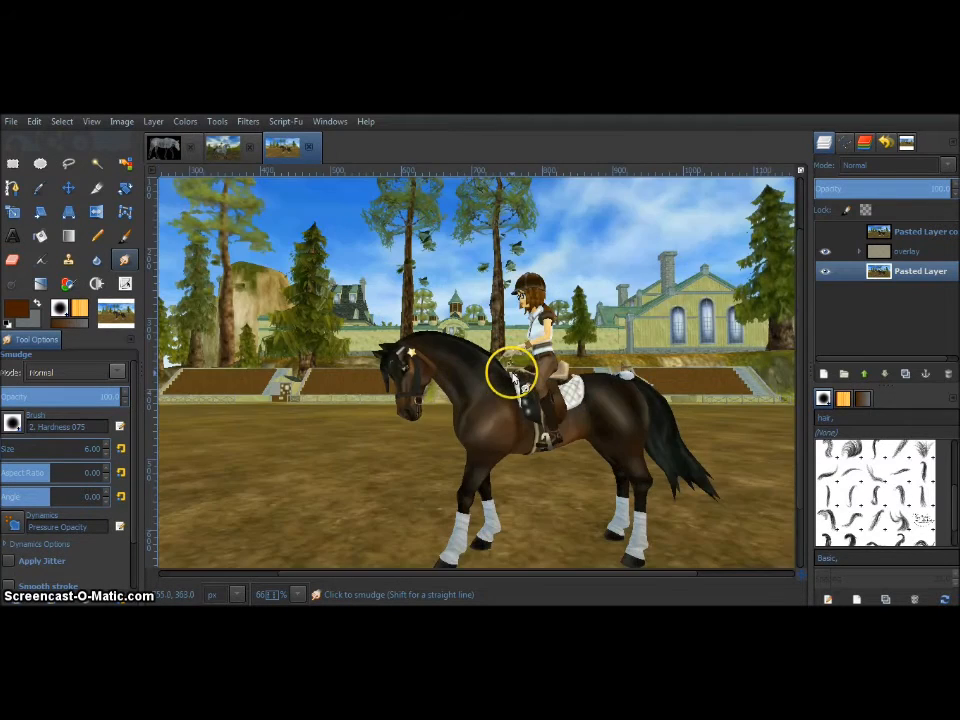
Step: Clone the brown background over the rein end between the horse's neck and the saddle
scroll(512, 378, up, 3)
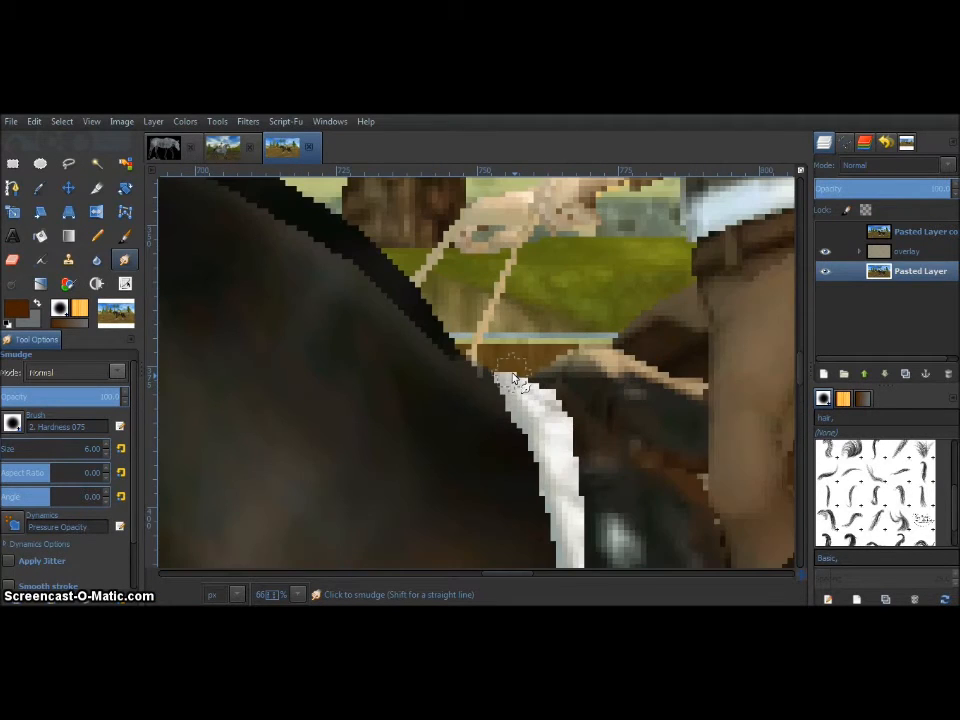
click(68, 259)
ctrl+click(500, 358)
click(472, 358)
drag(459, 343, 491, 366)
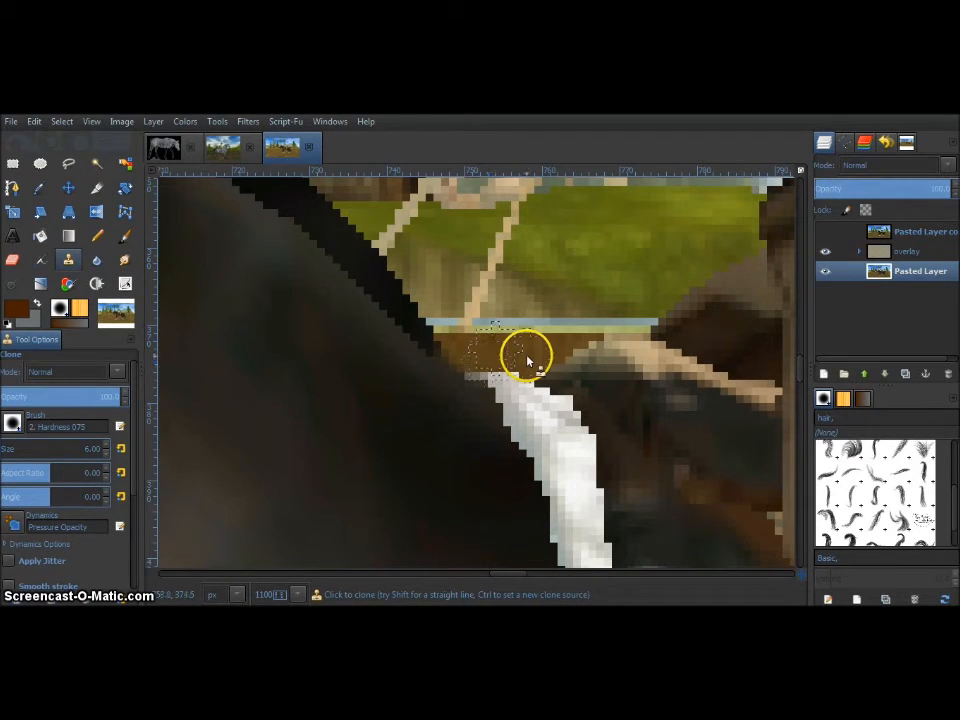
Step: Clone hillside and grass over both remaining rein pieces between the rider's hands and the horse's neck
ctrl+click(517, 320)
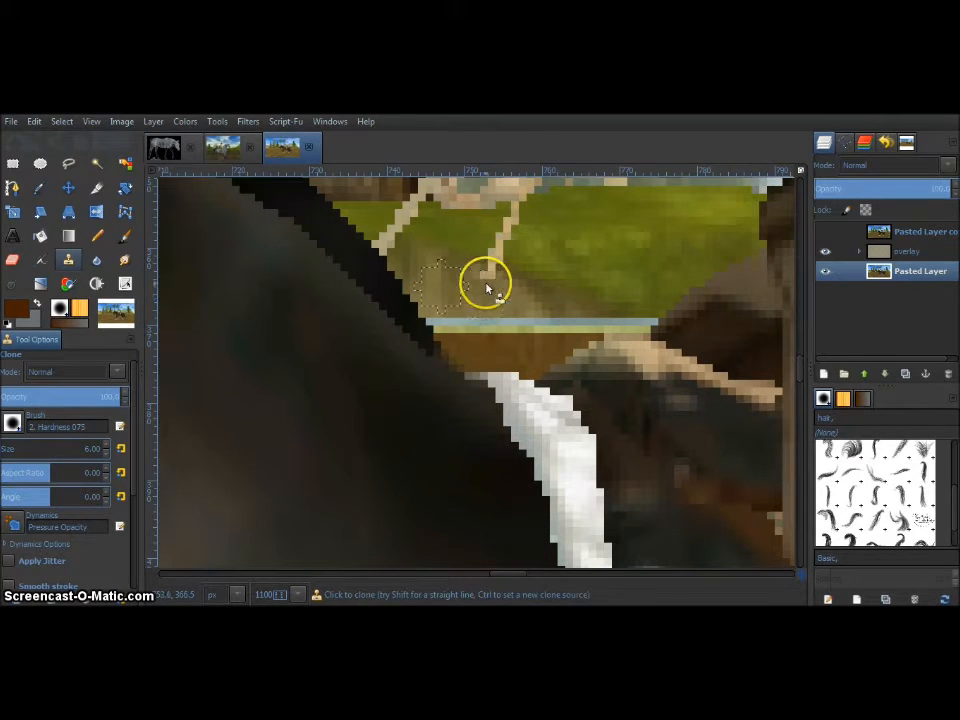
scroll(540, 407, up, 3)
drag(546, 343, 495, 358)
click(512, 326)
click(518, 320)
ctrl+click(446, 328)
click(411, 331)
drag(392, 326, 381, 343)
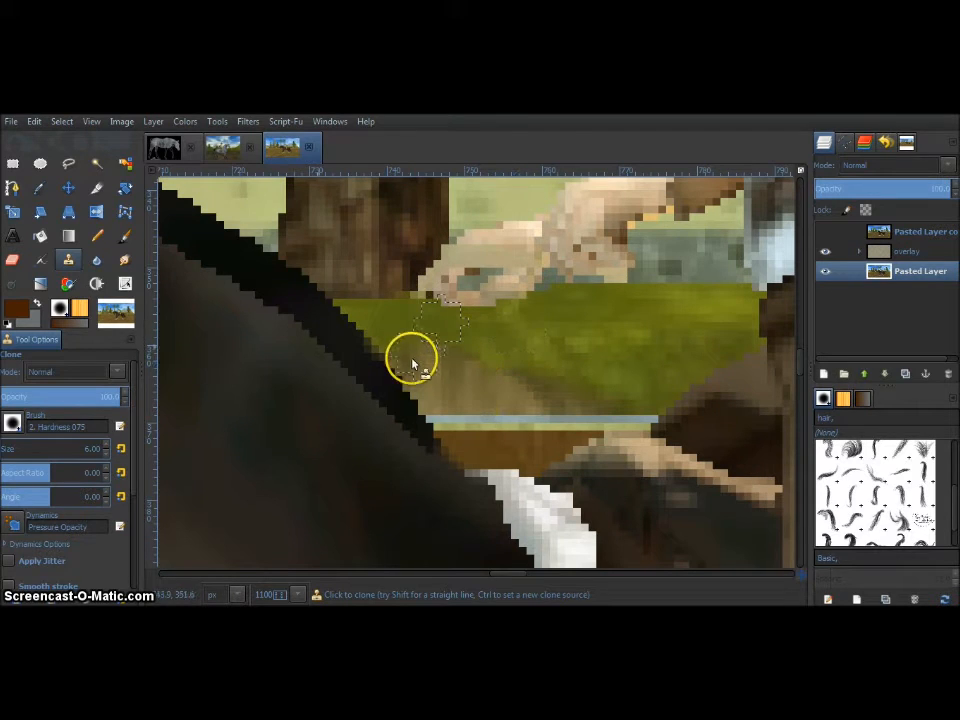
click(124, 261)
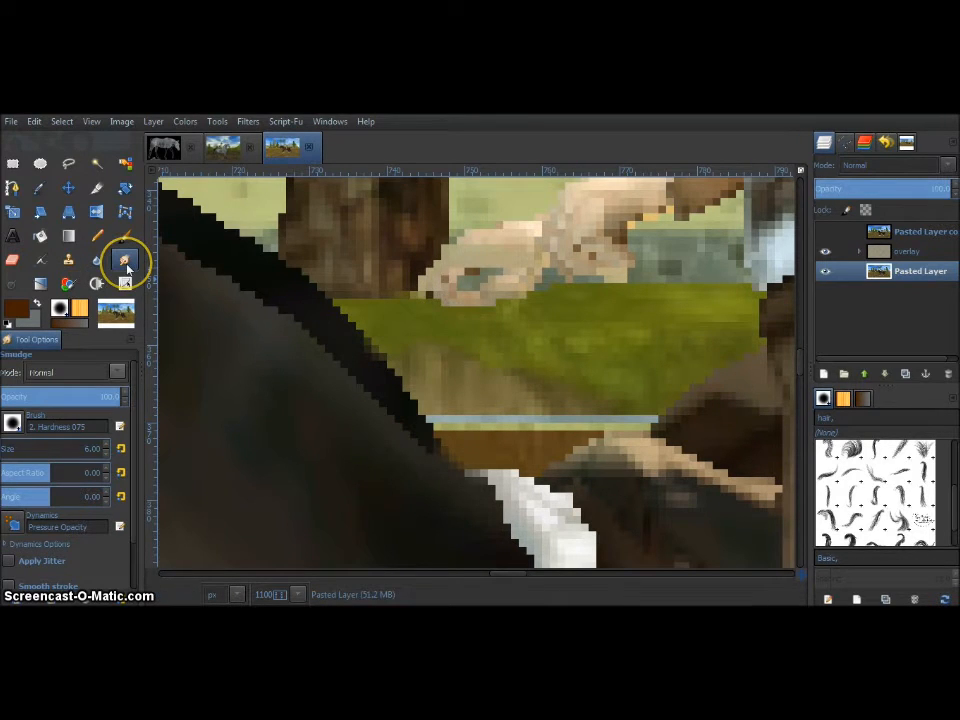
key(shift+ctrl+j)
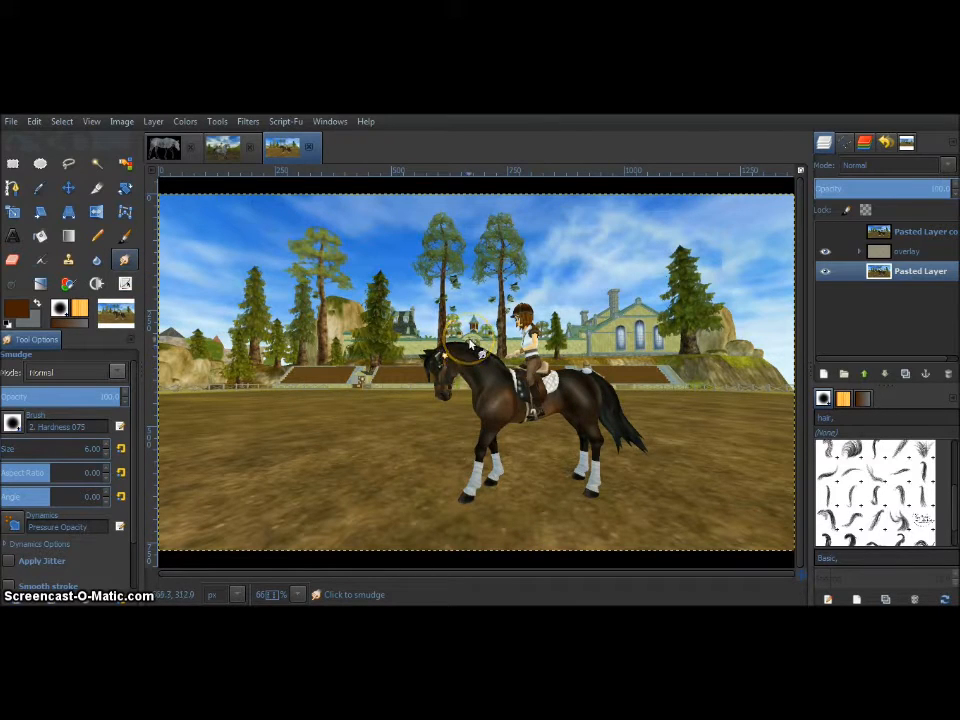
Step: Free-select the whole upper part of the image above a straight horizontal line through the horse's leg wraps
click(67, 168)
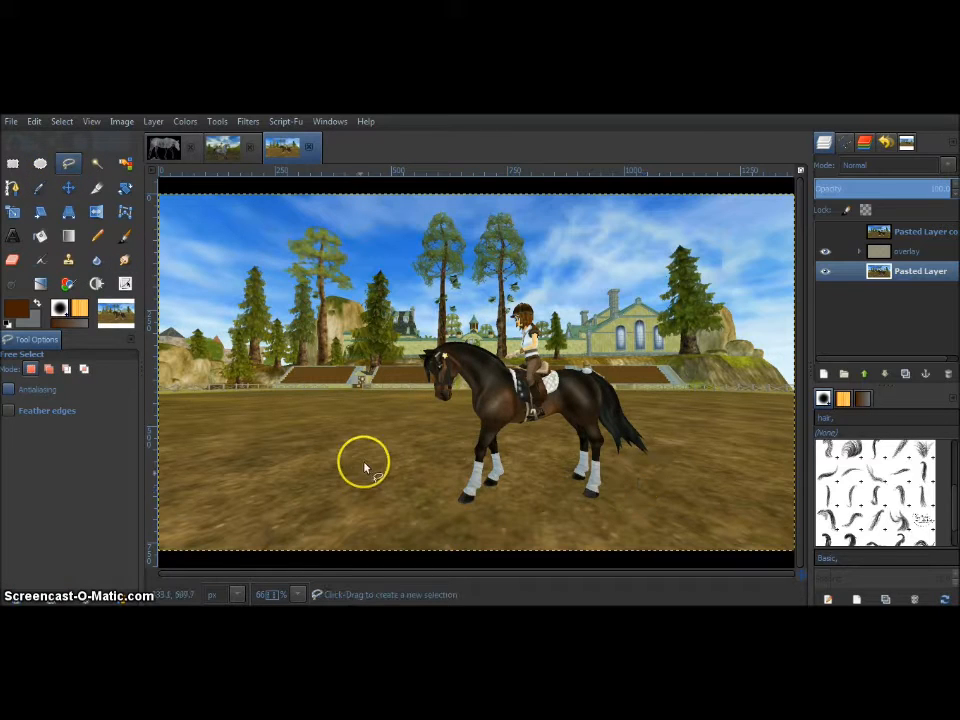
key(minus)
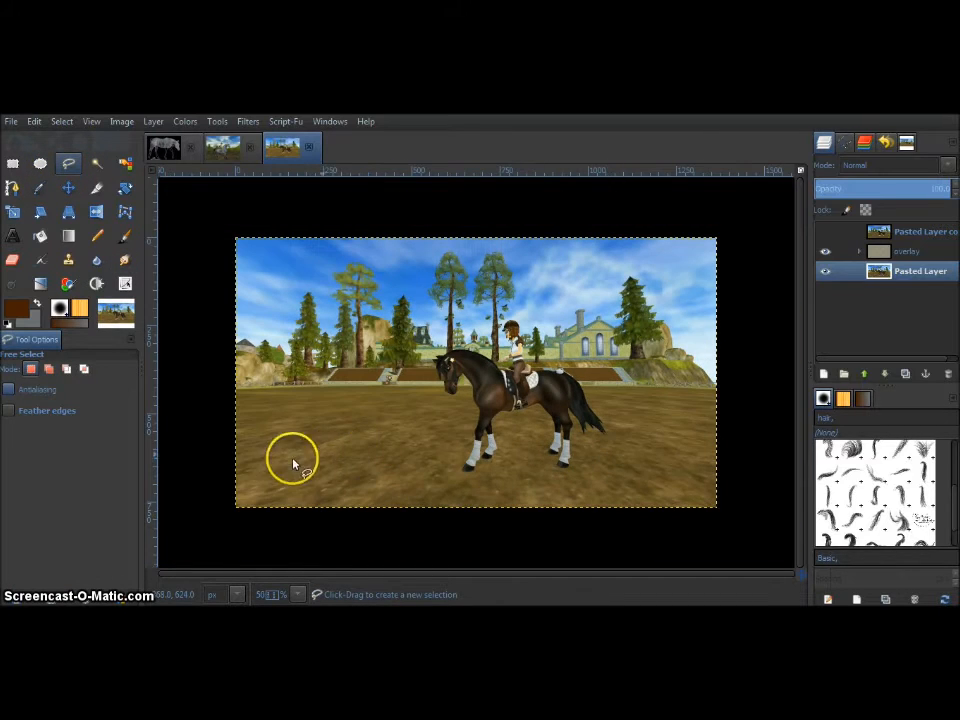
click(225, 448)
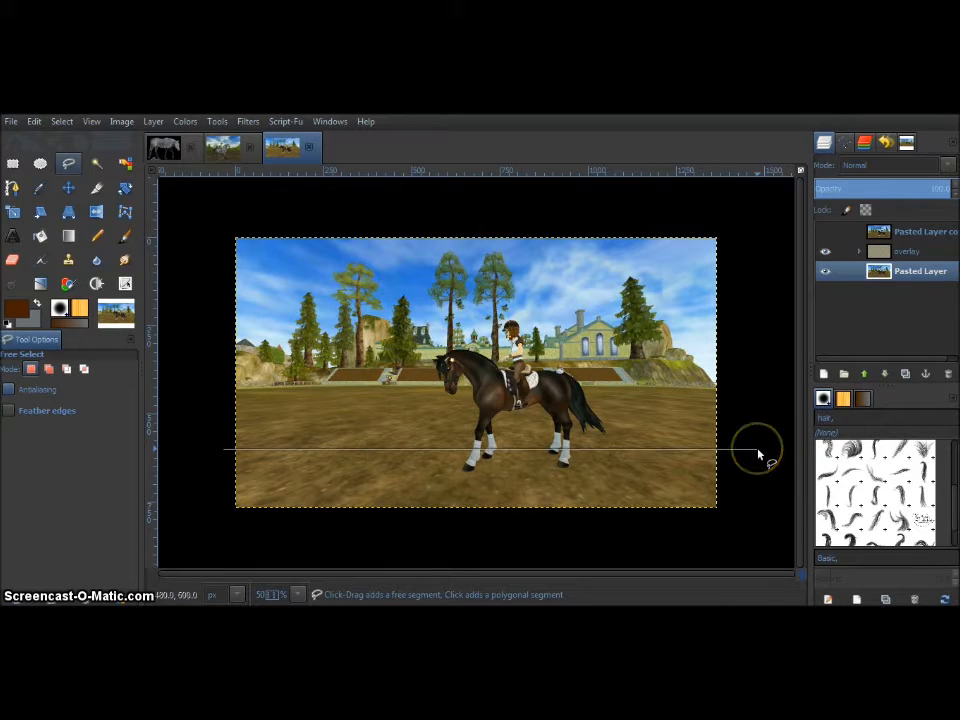
click(758, 453)
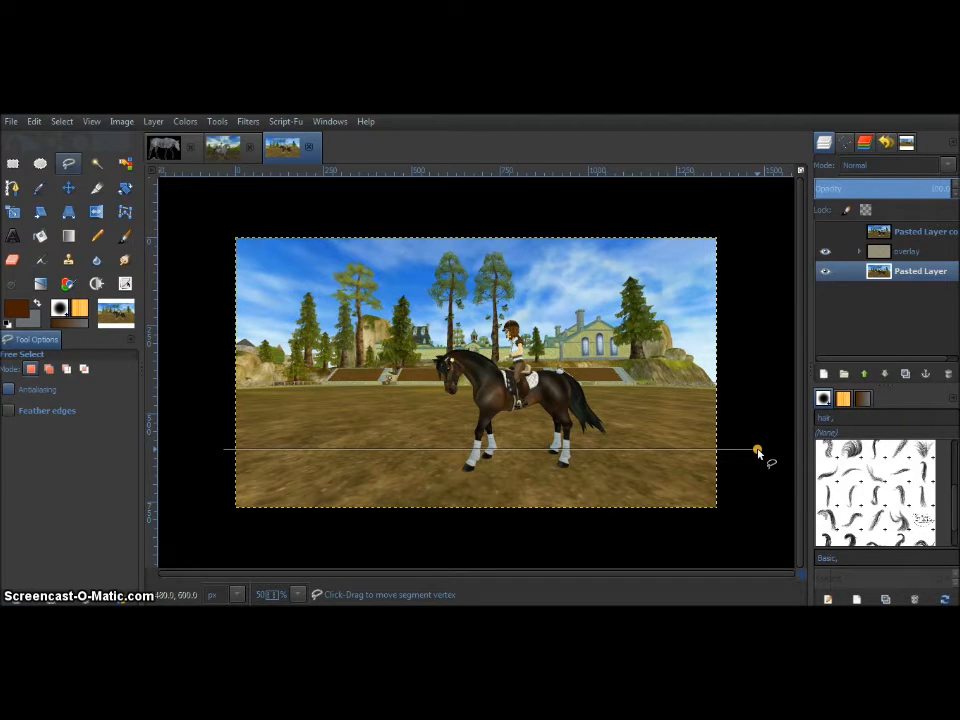
click(750, 226)
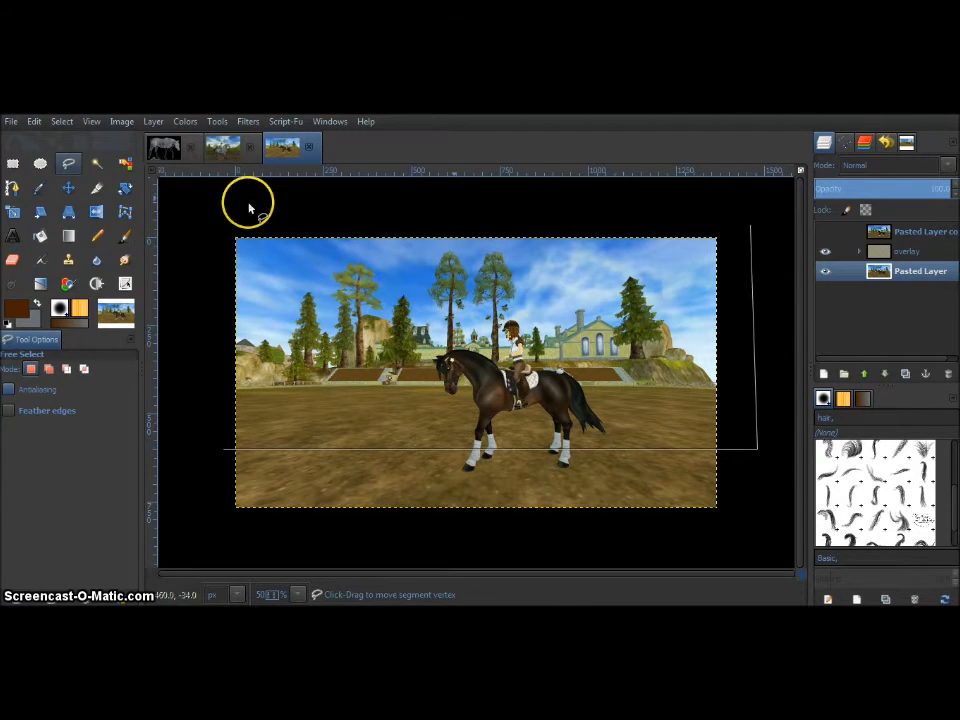
mouse_move(224, 219)
mouse_down()
mouse_move(197, 444)
mouse_move(216, 450)
mouse_up()
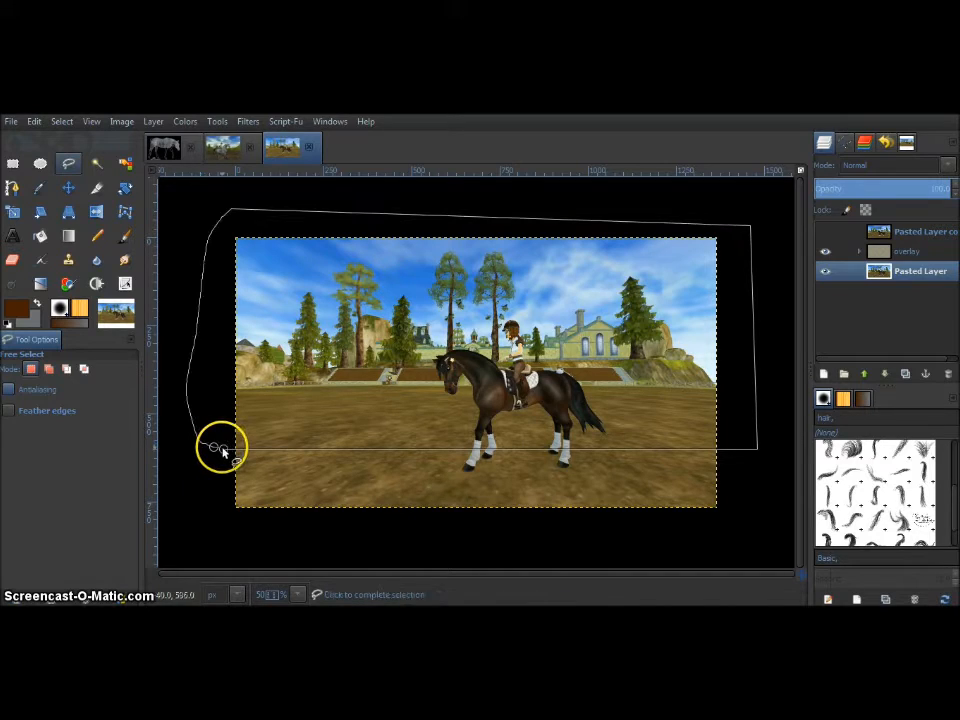
click(222, 450)
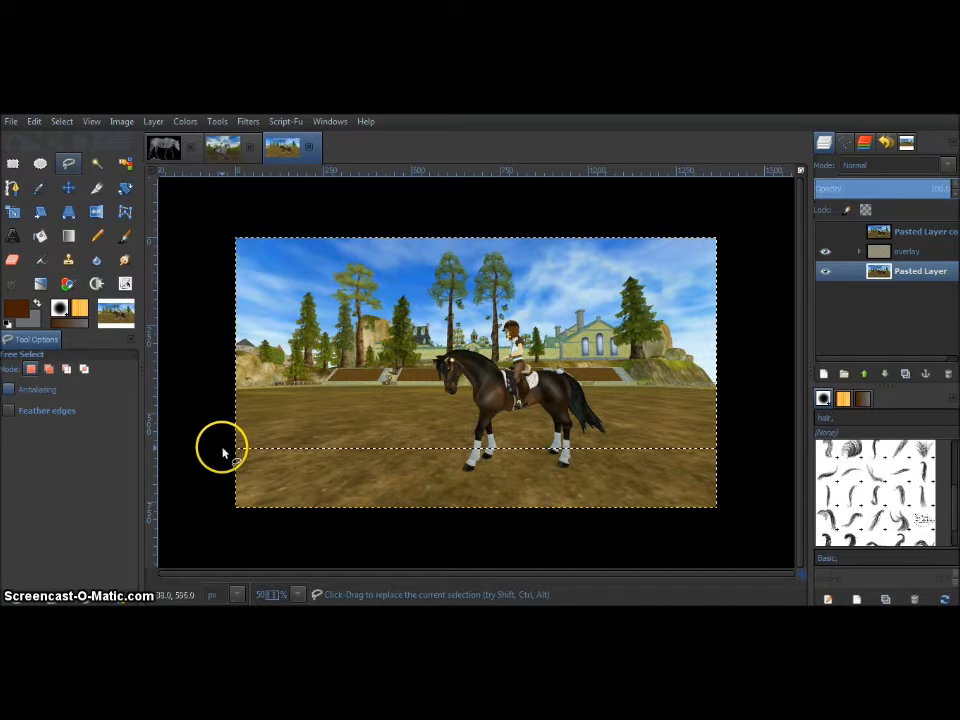
click(248, 122)
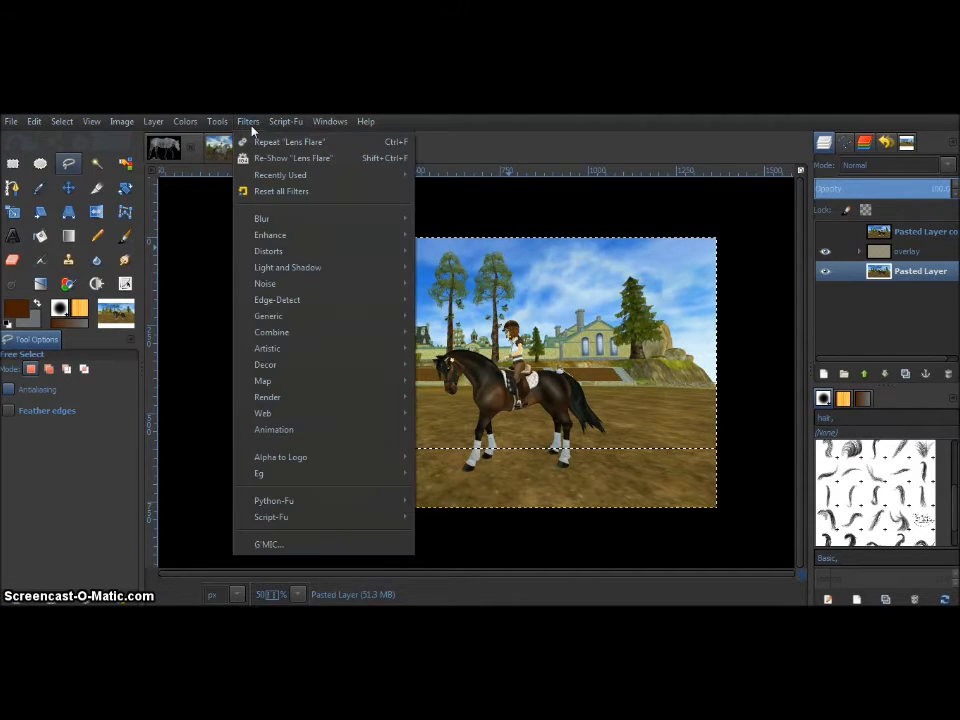
mouse_move(396, 219)
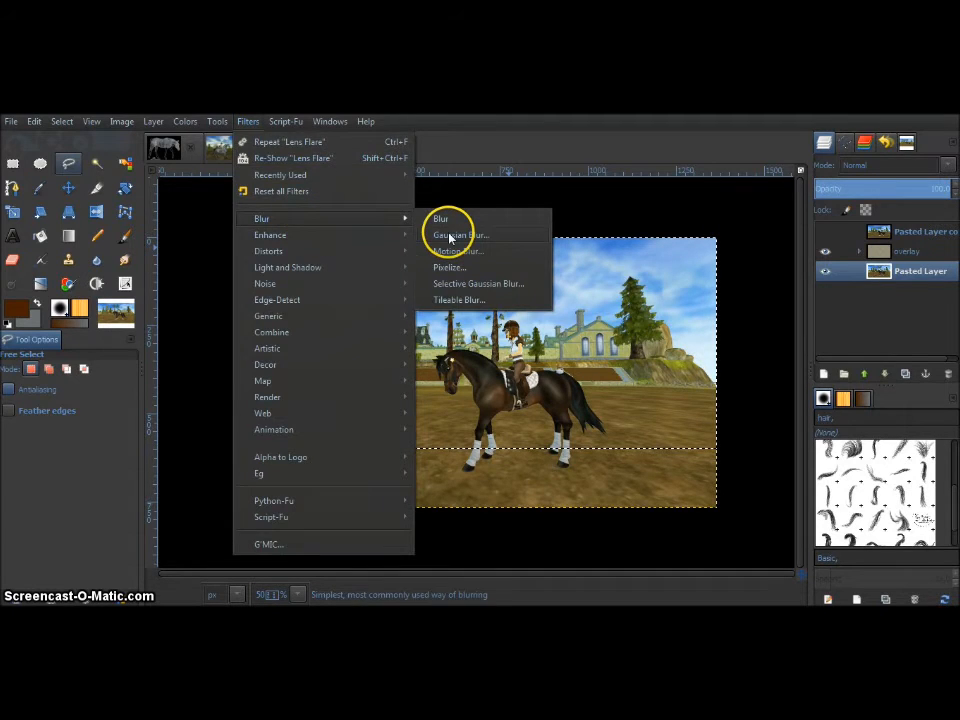
click(449, 237)
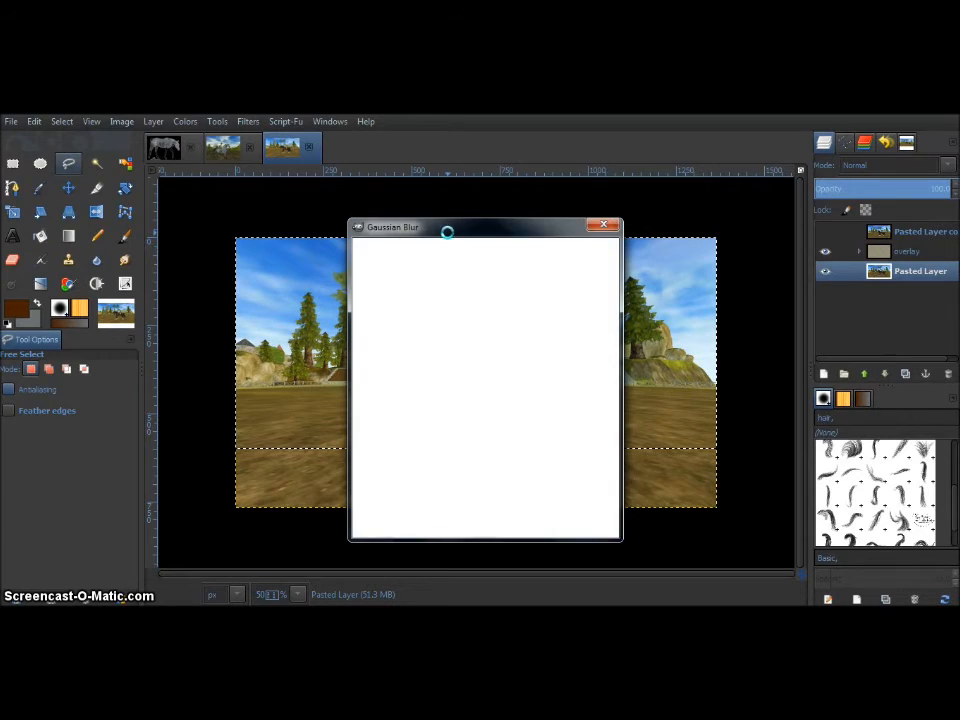
drag(482, 373, 403, 285)
click(588, 523)
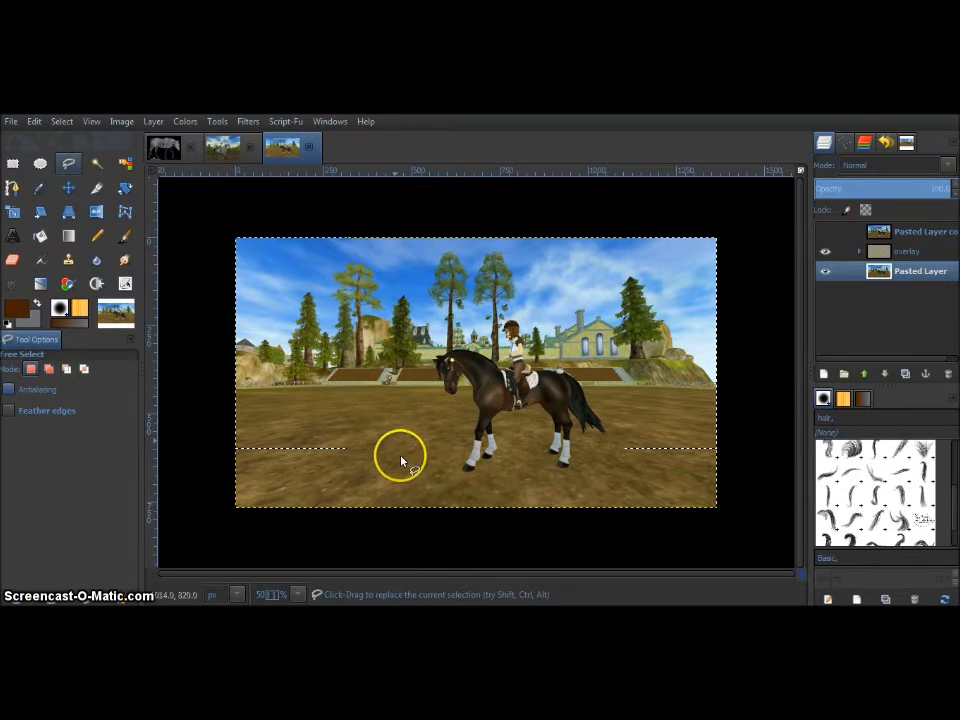
Step: Set Free Select to subtract from the selection and start the outline along the front edge of the foreleg's white wrap
scroll(482, 470, up, 2)
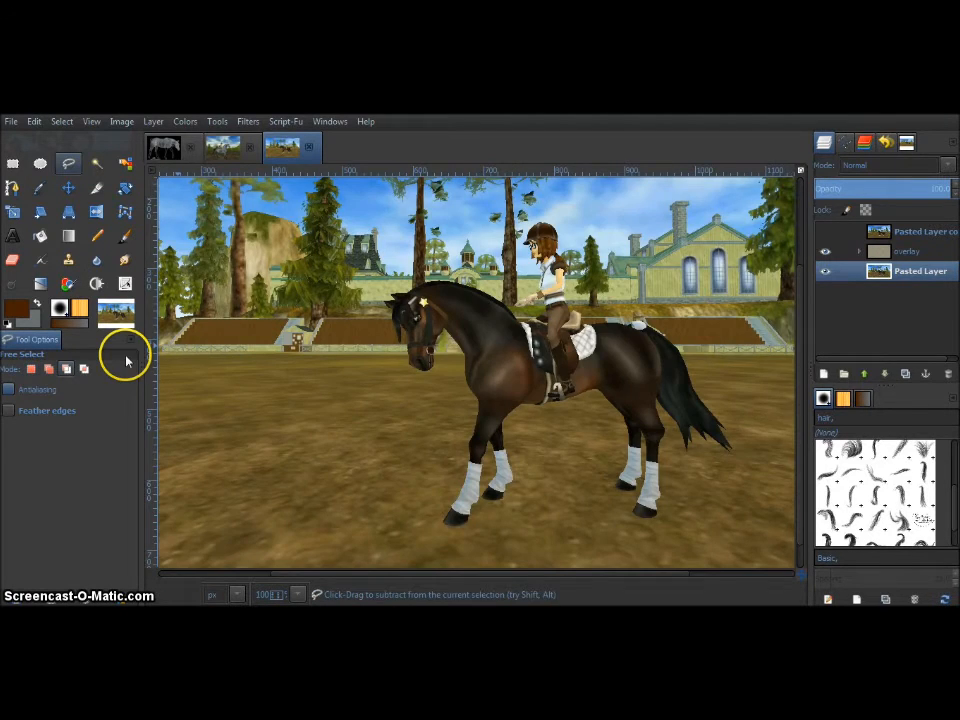
scroll(400, 392, up, 1)
scroll(558, 505, up, 3)
scroll(558, 505, down, 2)
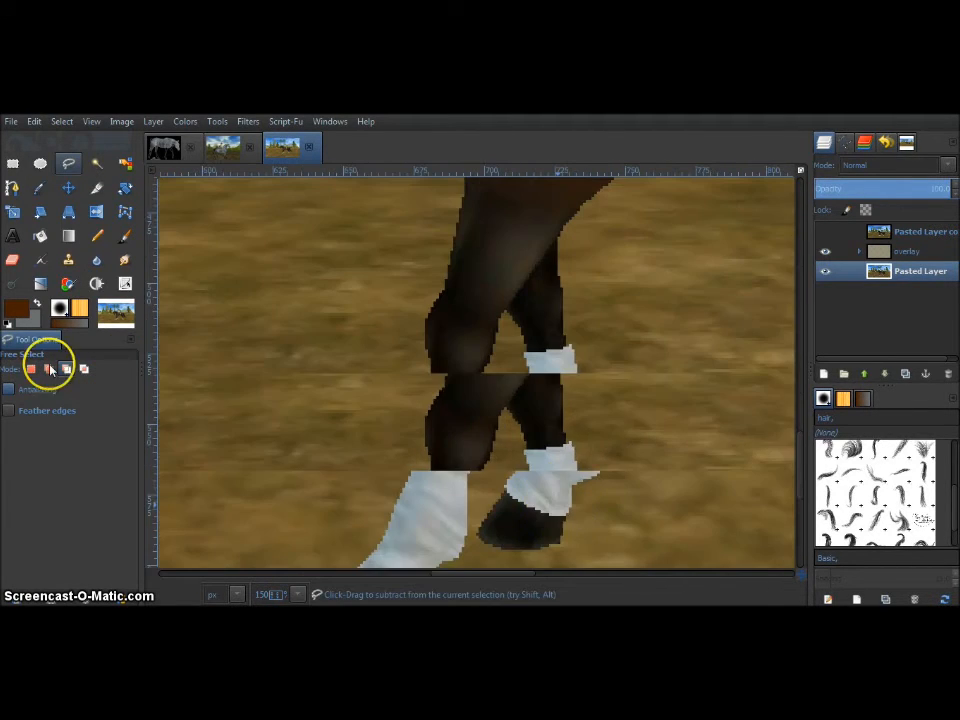
click(71, 371)
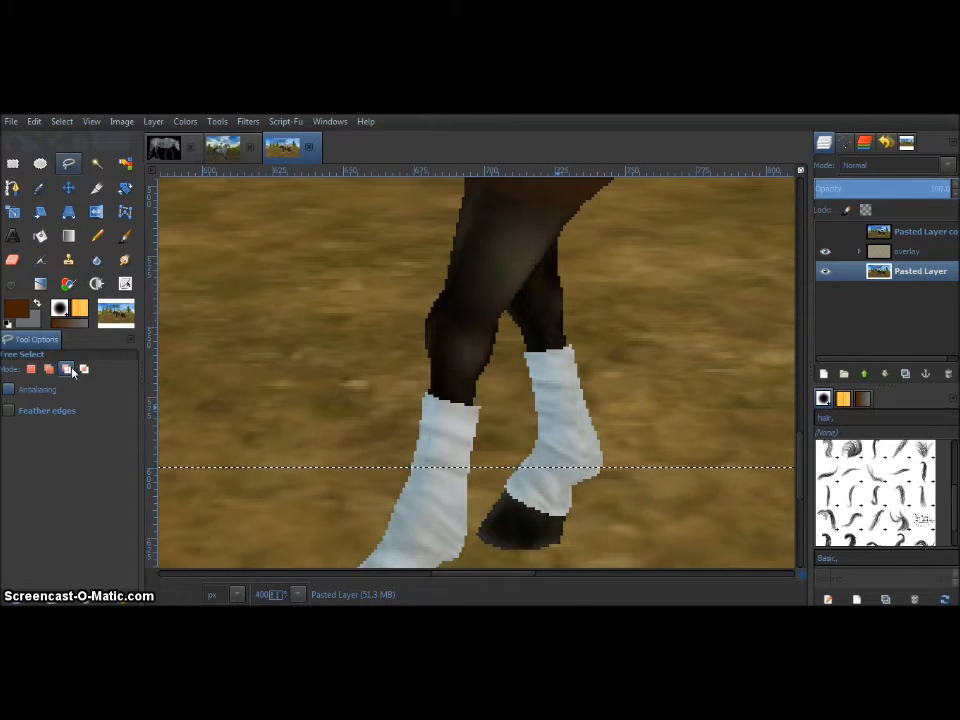
click(409, 471)
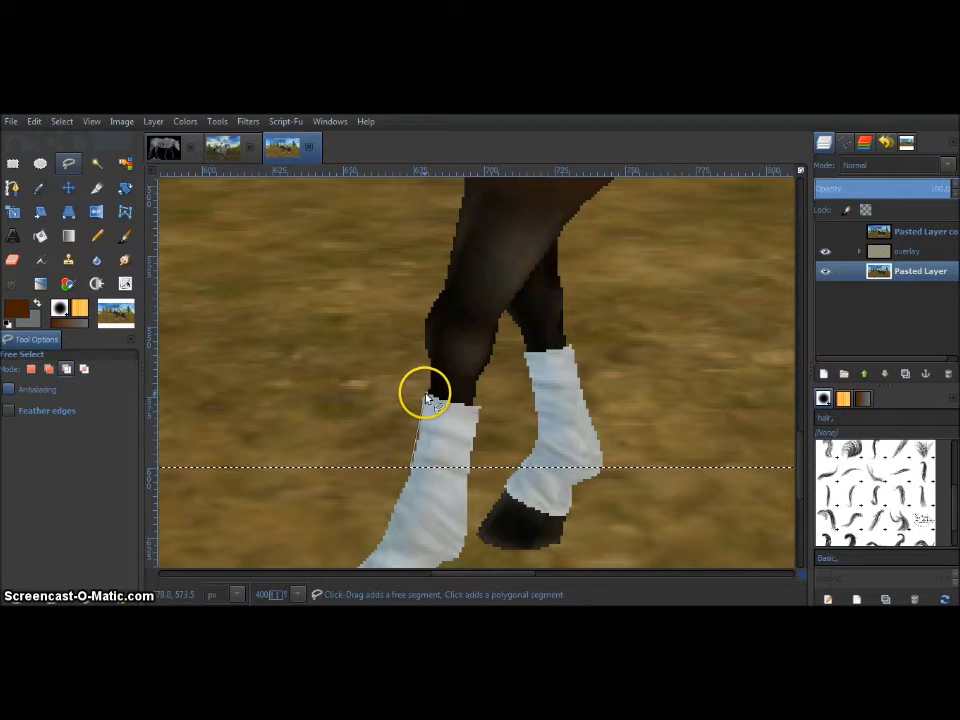
click(427, 396)
Step: Continue the Free Select outline from the foreleg wrap's upper edge along the front of the knee and upper foreleg
drag(429, 390, 426, 392)
click(429, 392)
click(424, 345)
click(426, 311)
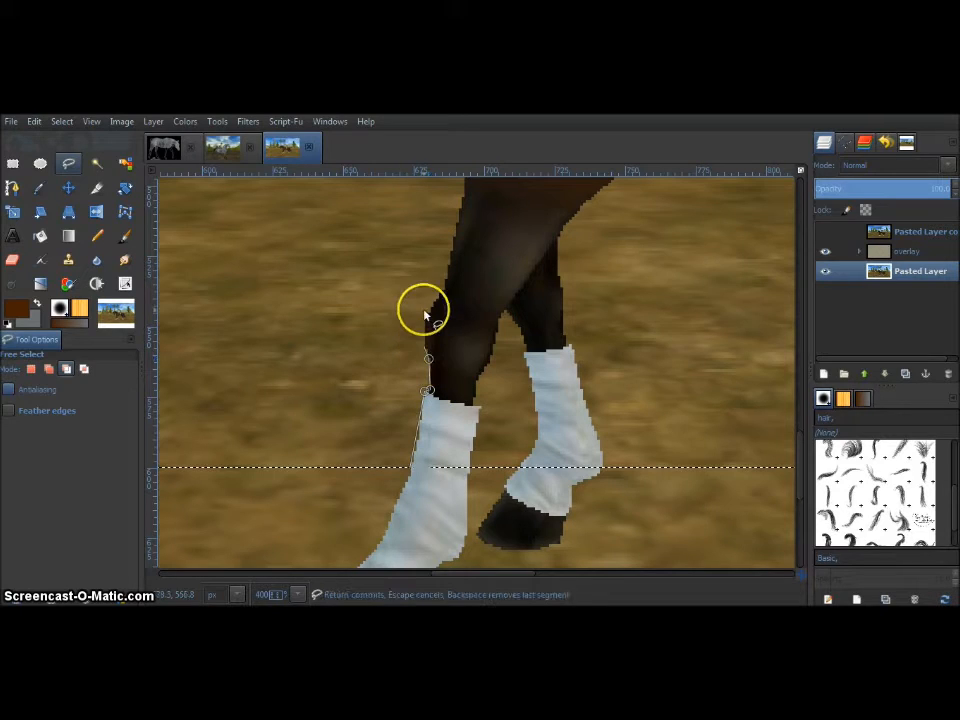
click(443, 293)
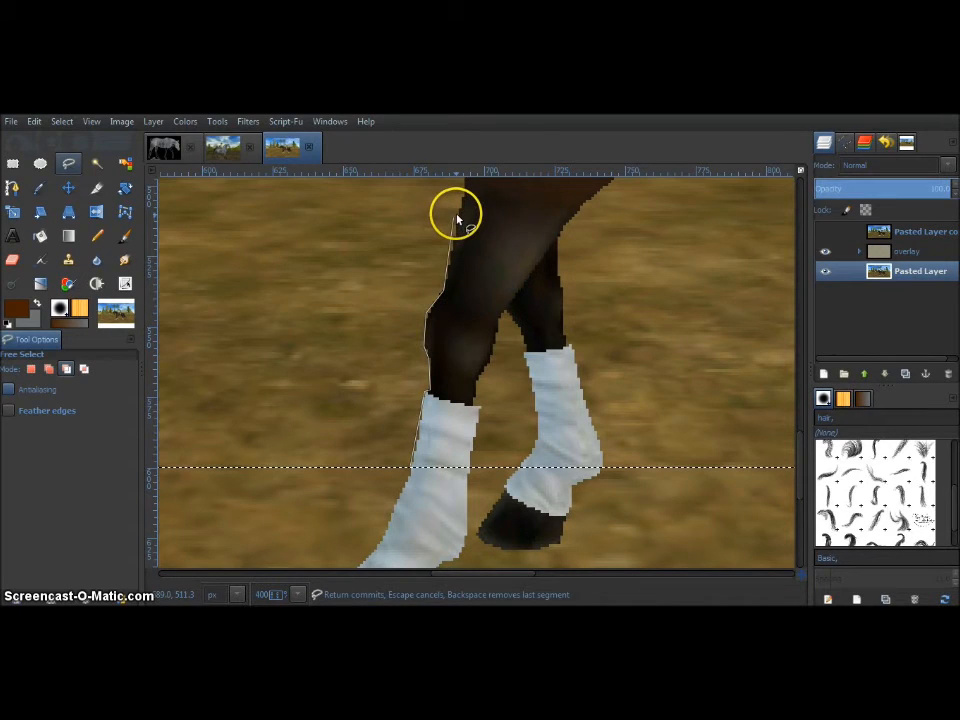
click(456, 218)
Step: Extend the selection outline up the front of the horse's chest and along the underside of its neck to the throat
scroll(476, 321, up, 2)
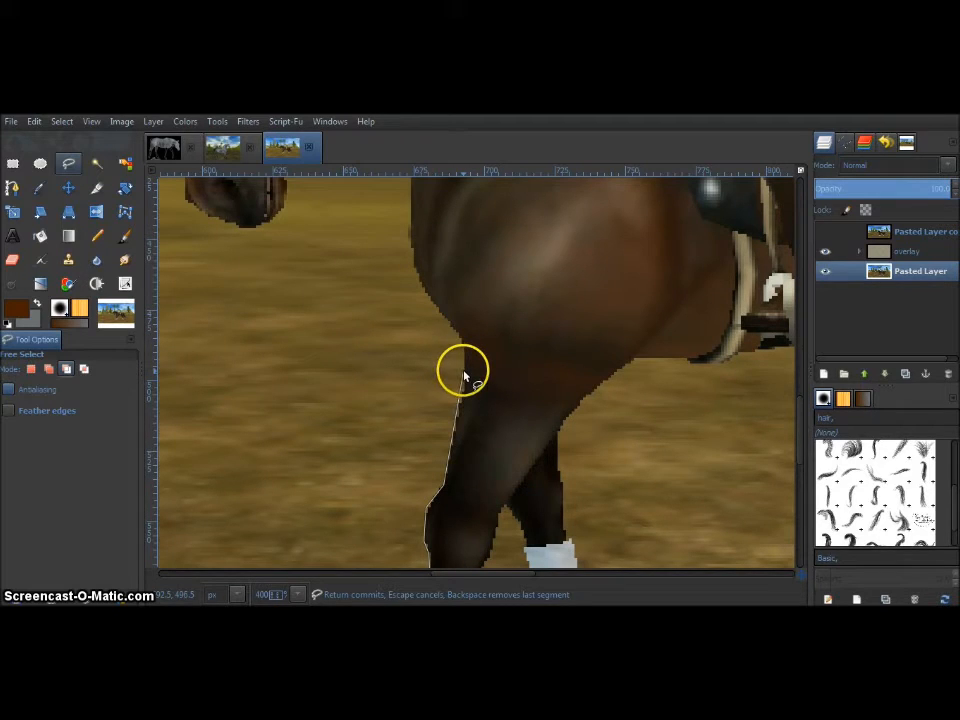
click(461, 341)
click(431, 302)
click(420, 283)
click(413, 270)
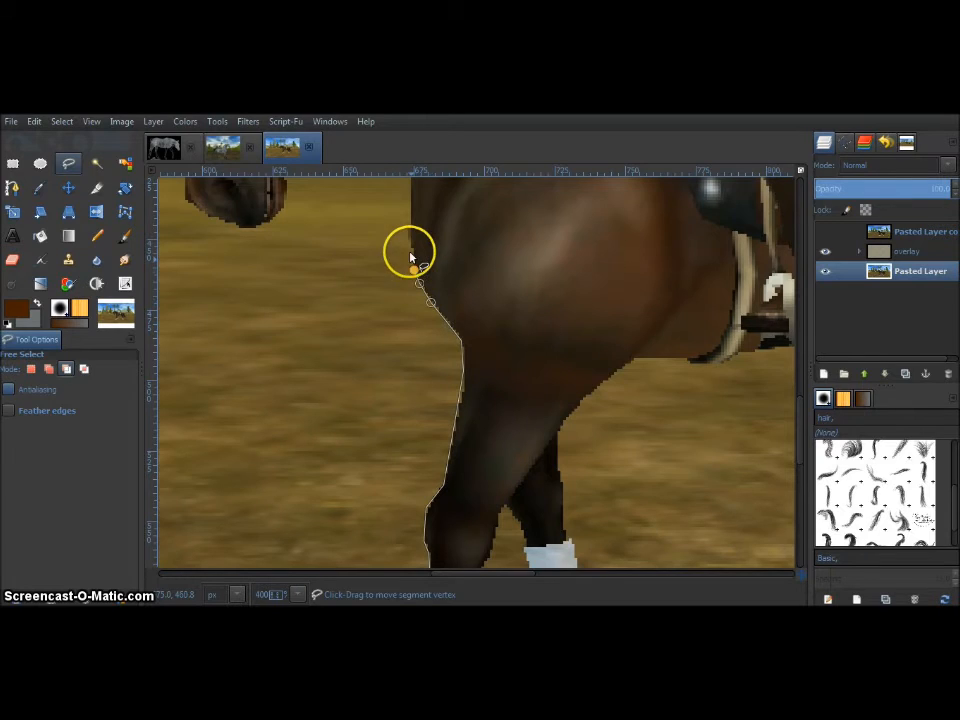
scroll(412, 262, up, 3)
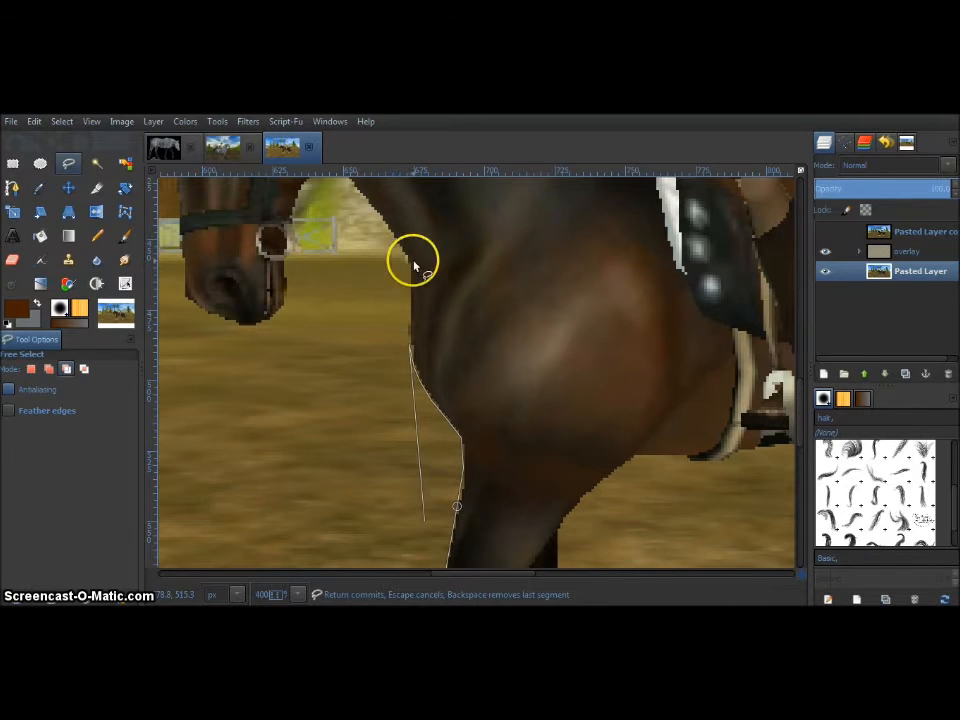
scroll(409, 268, up, 3)
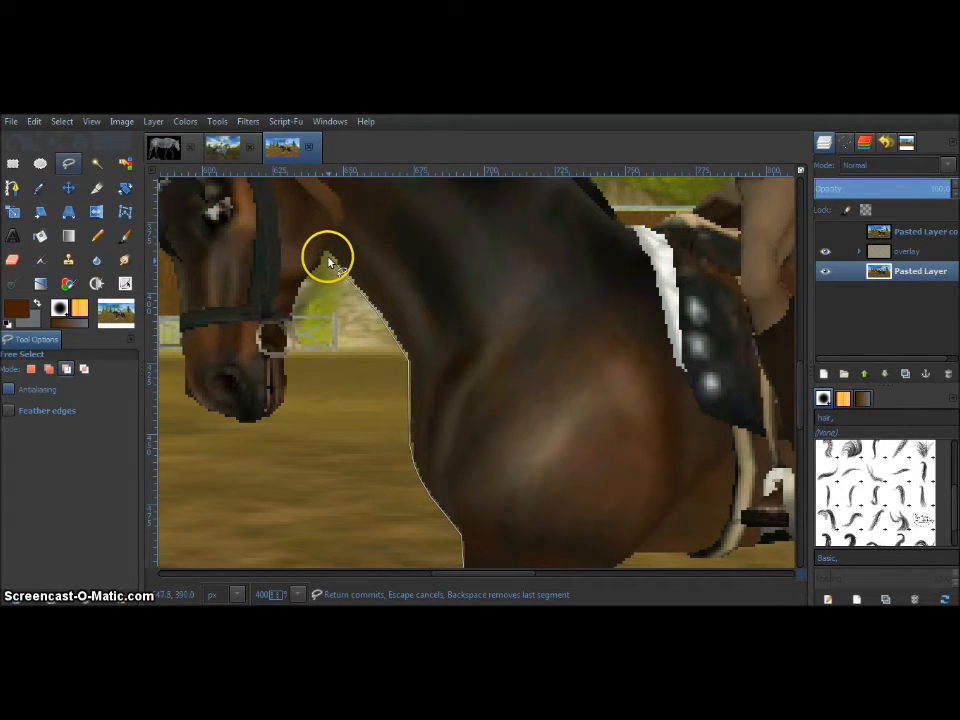
Step: Trace the selection outline from the throat down the jaw, past the bit ring and around the muzzle
click(319, 266)
click(303, 284)
click(293, 321)
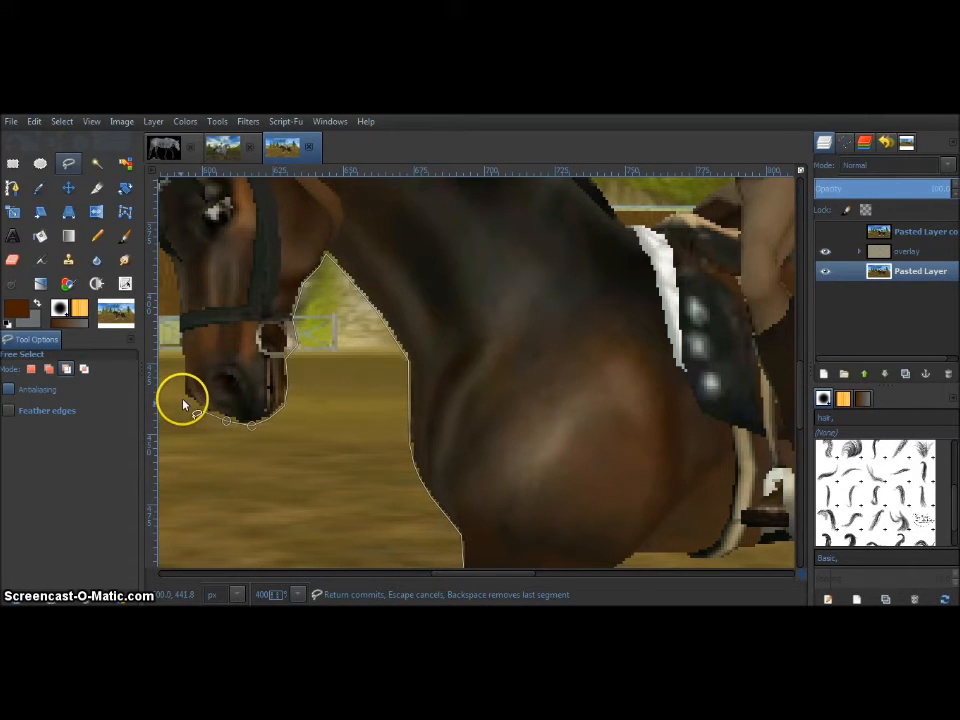
Step: Trace the outline from the horse's nose up the front of its face to the gap beneath the forelock
scroll(298, 422, left, 3)
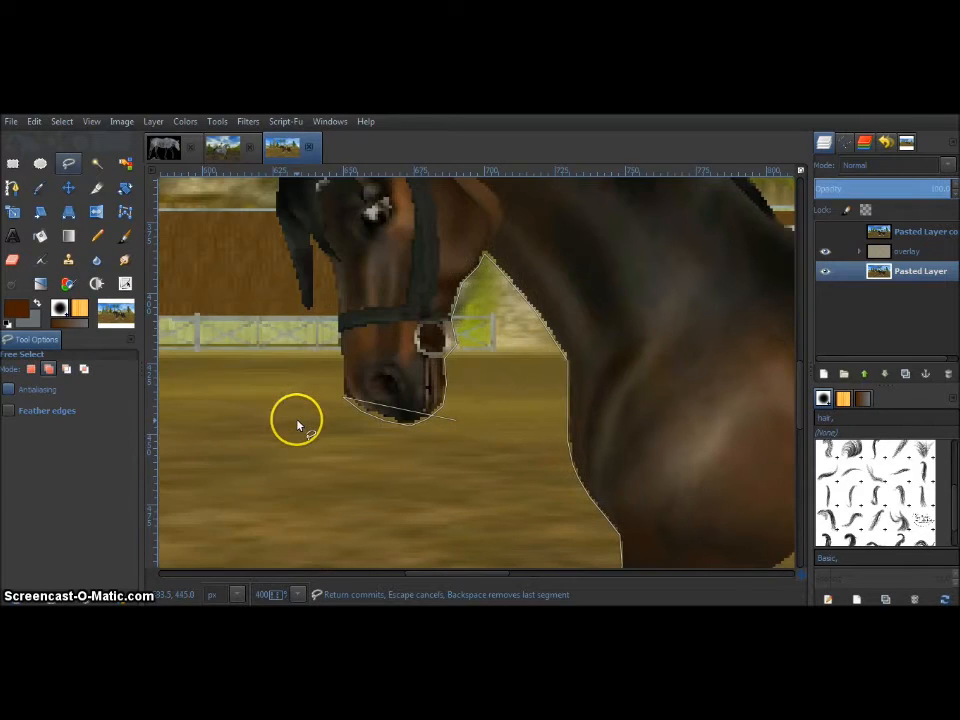
click(339, 376)
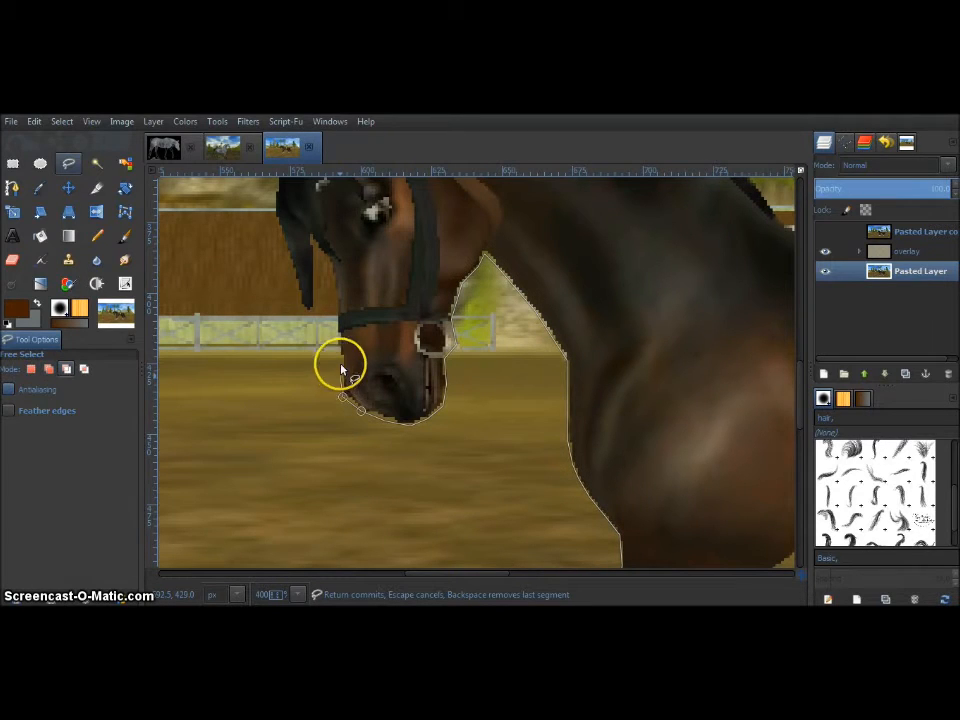
click(338, 310)
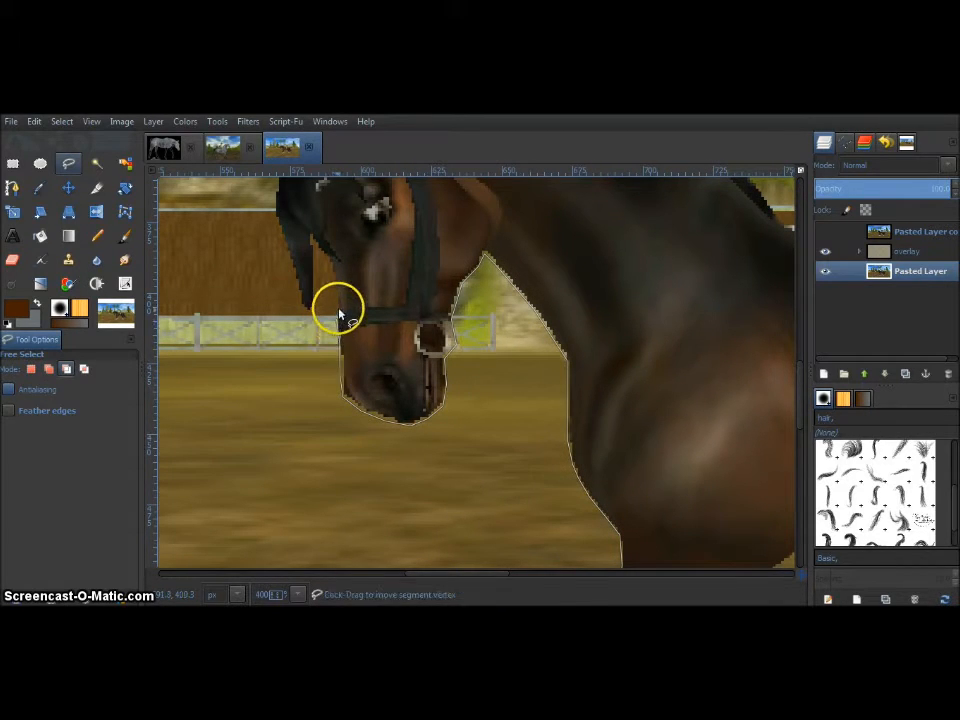
click(325, 256)
scroll(320, 300, up, 3)
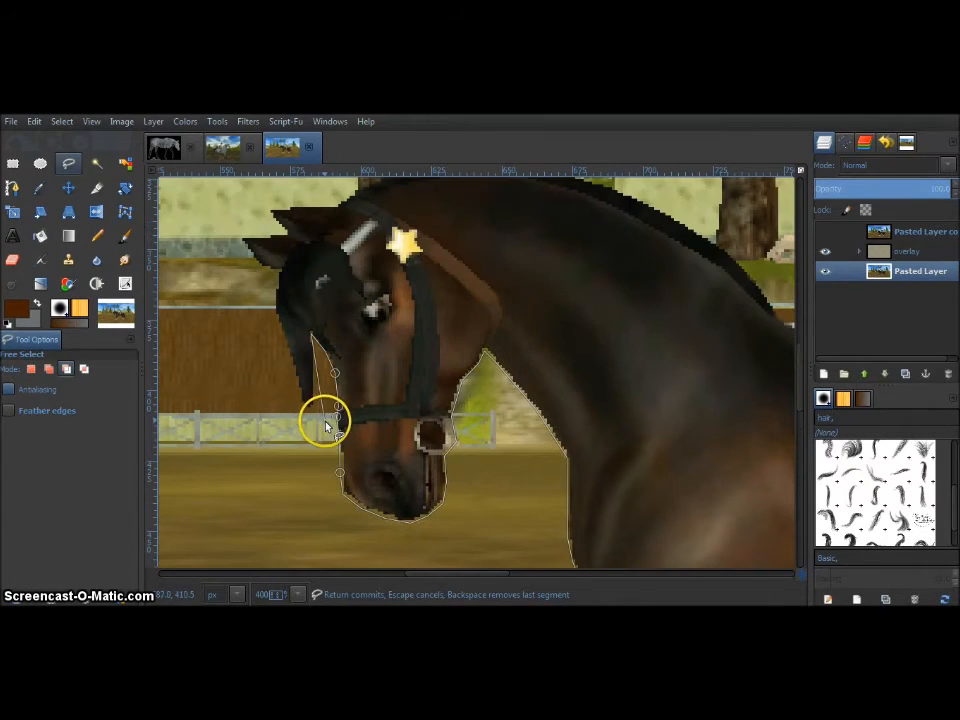
click(325, 351)
click(311, 334)
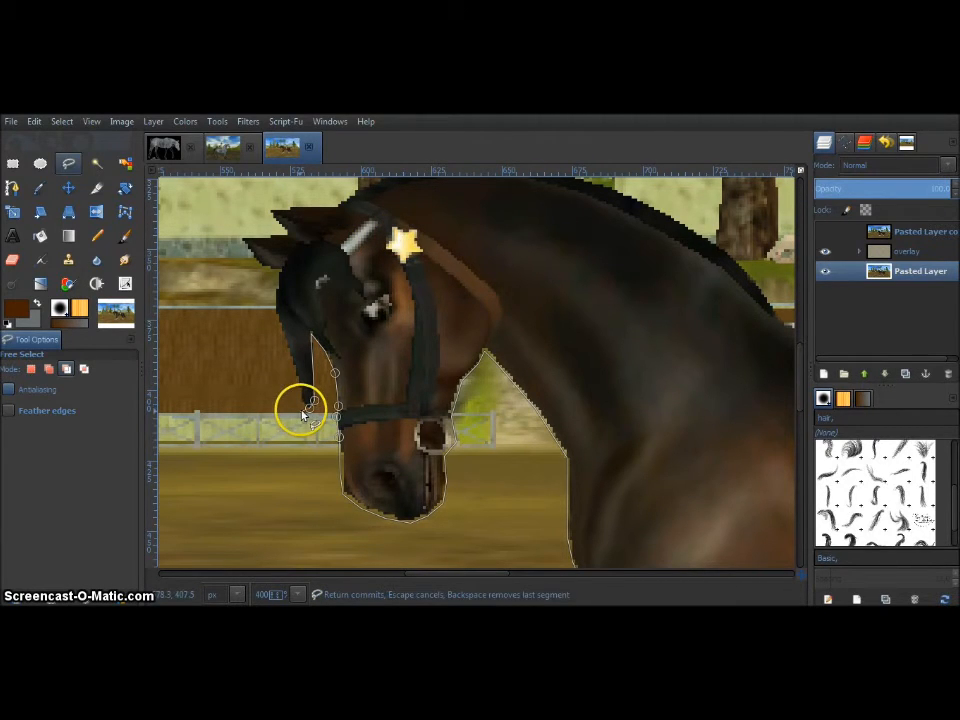
Step: Carry the outline around the hanging forelock's tip and up its outer edge
click(301, 403)
click(295, 375)
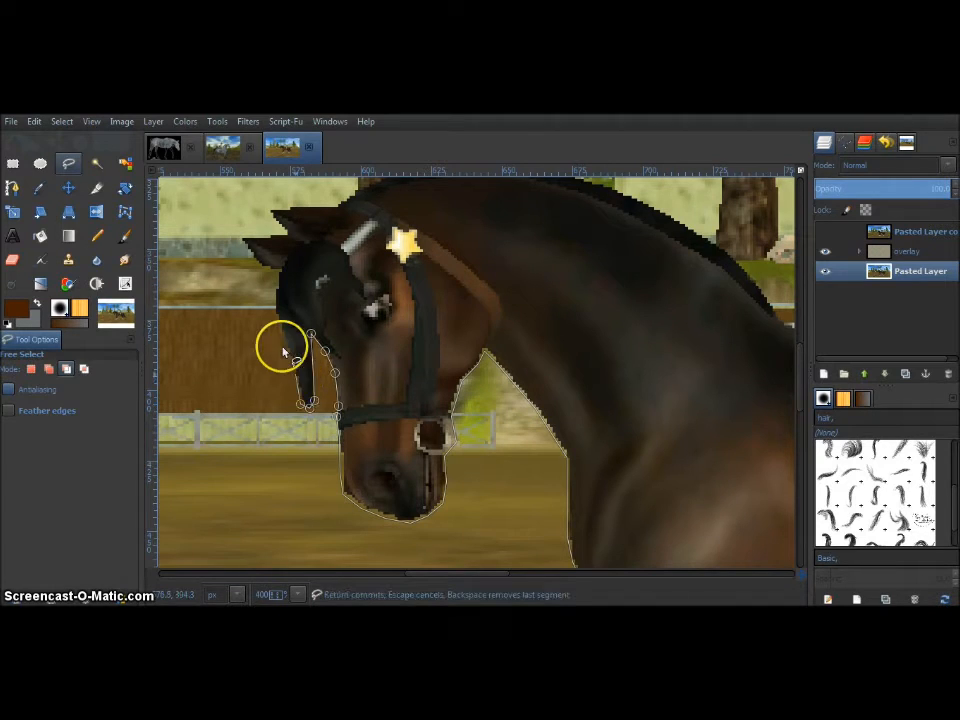
click(282, 331)
click(275, 313)
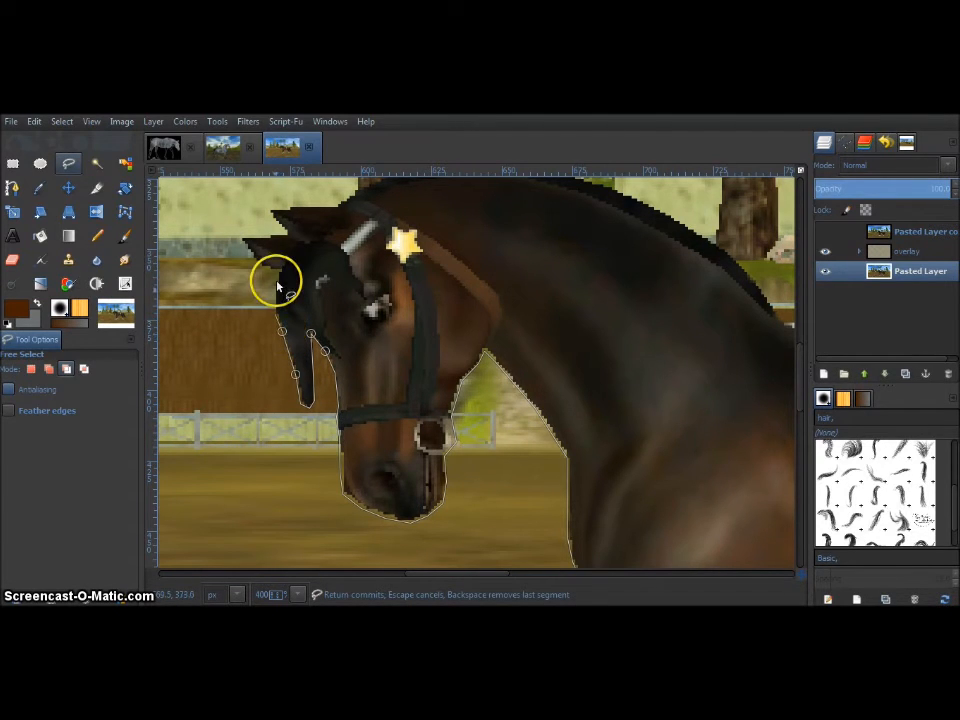
Step: Outline the horse's forehead and the tips of both ears
click(280, 270)
click(266, 268)
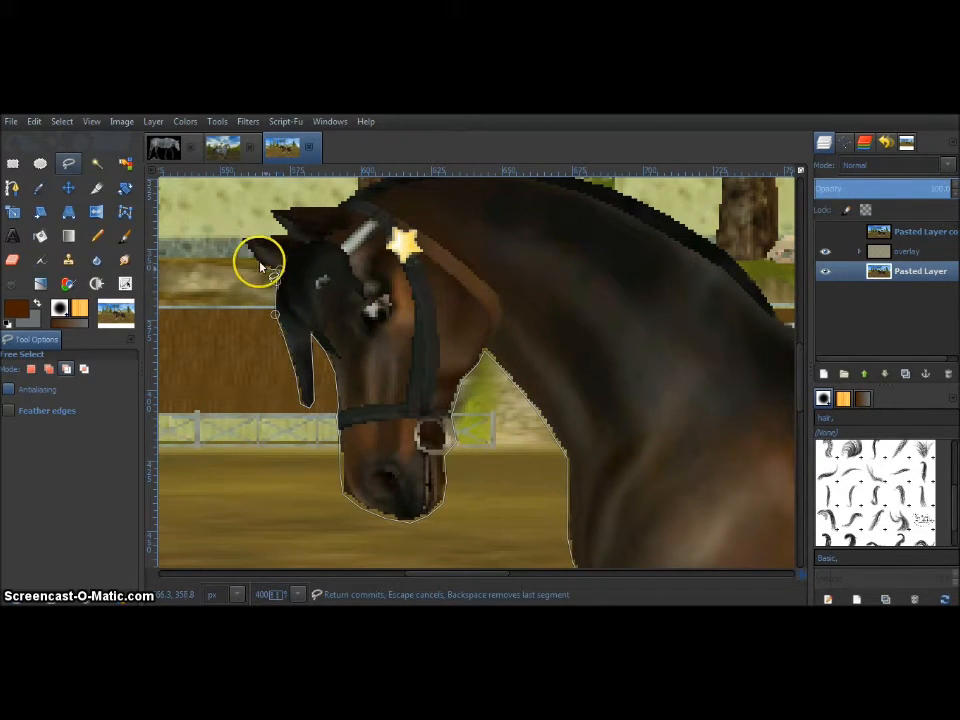
click(243, 241)
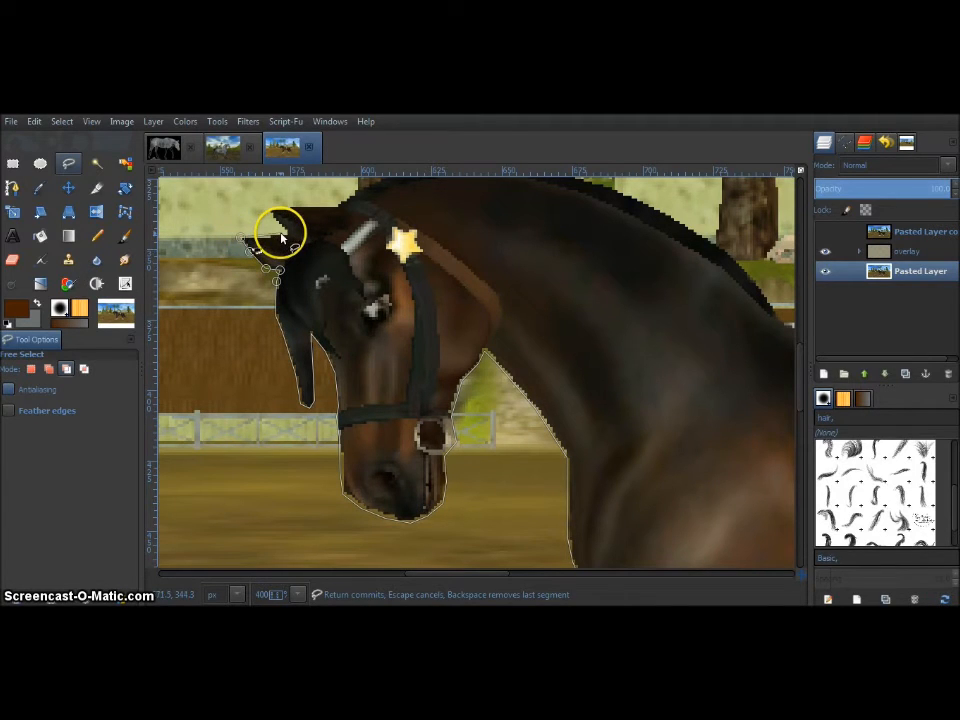
scroll(292, 323, up, 2)
click(270, 310)
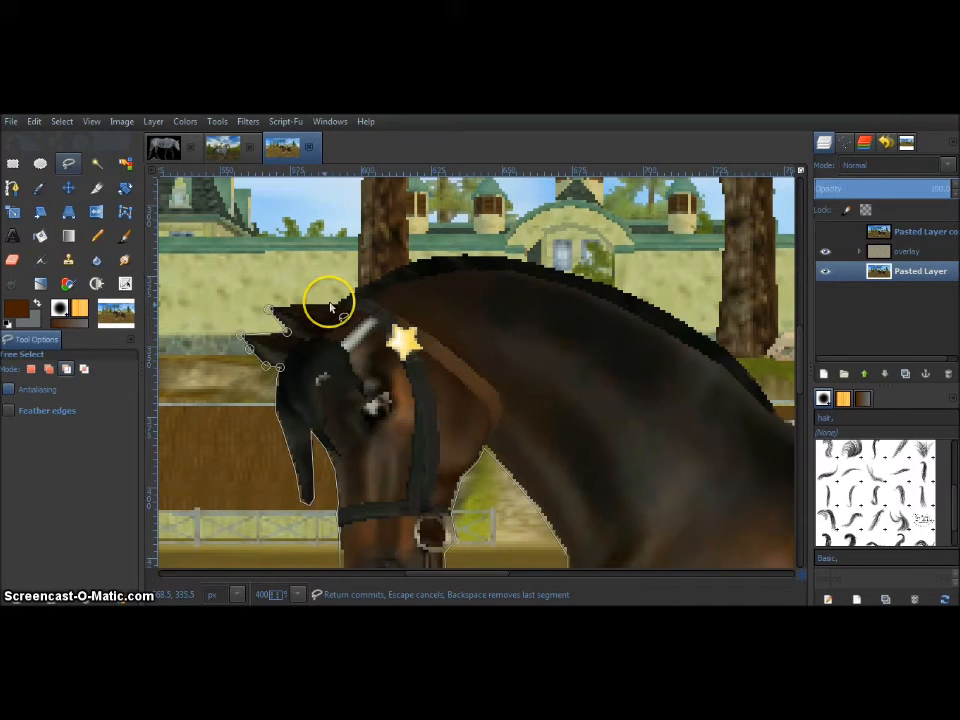
Step: Follow the mane's upper edge with the outline from behind the ears along the arched crest toward the withers
click(399, 265)
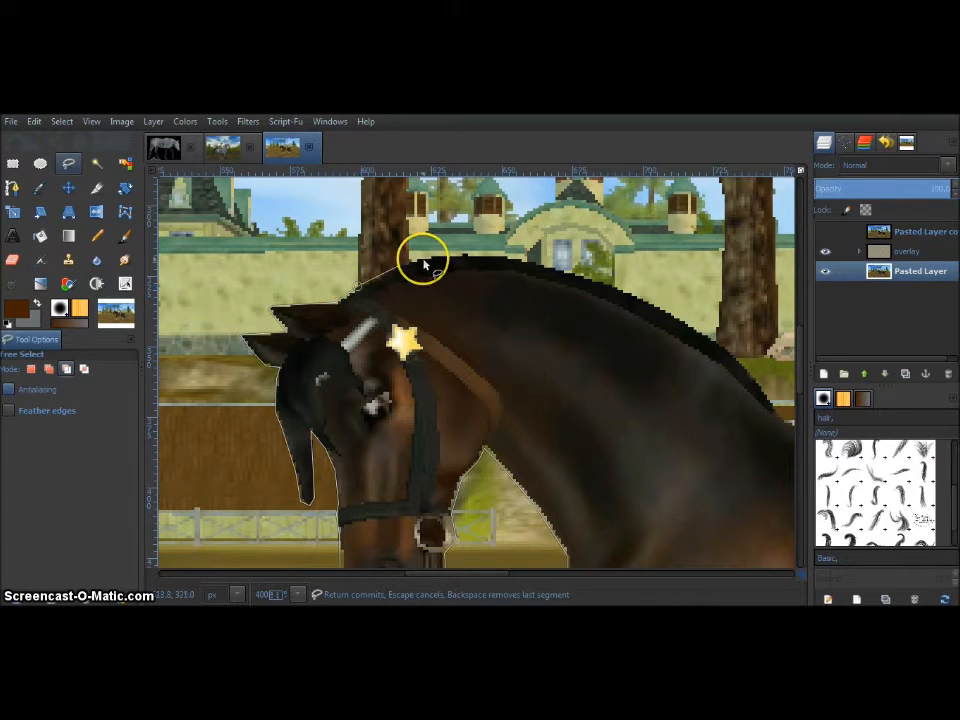
click(505, 257)
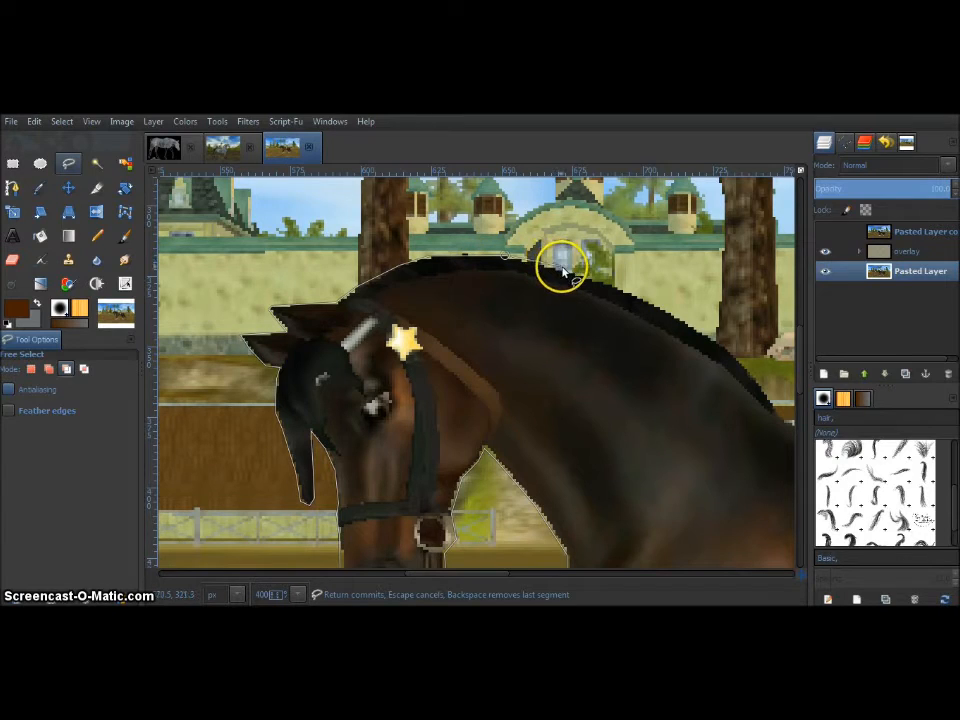
click(615, 286)
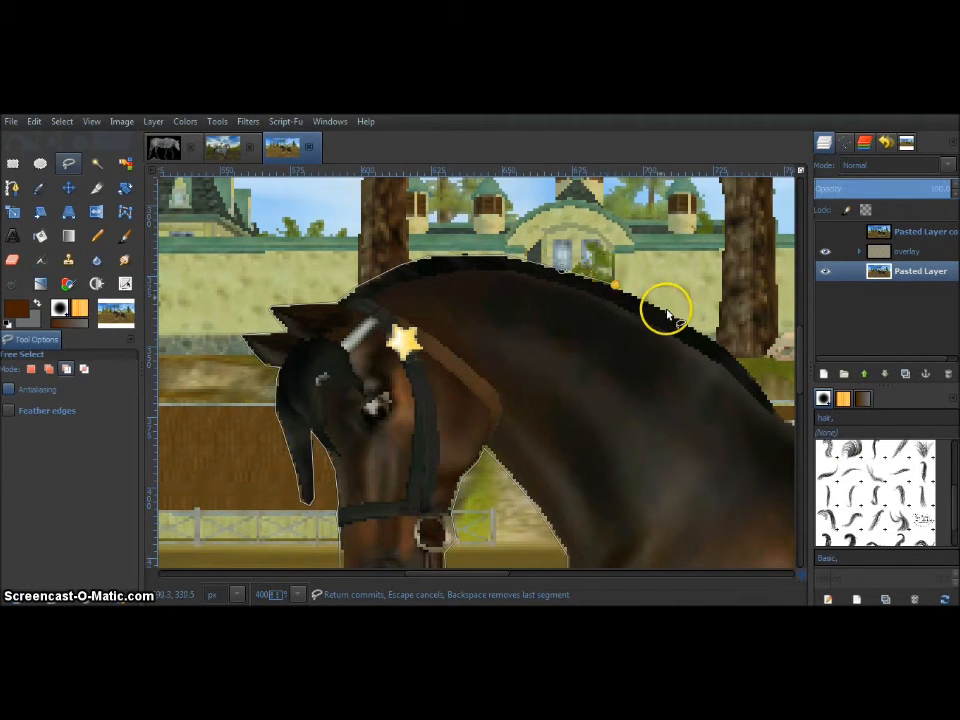
click(668, 312)
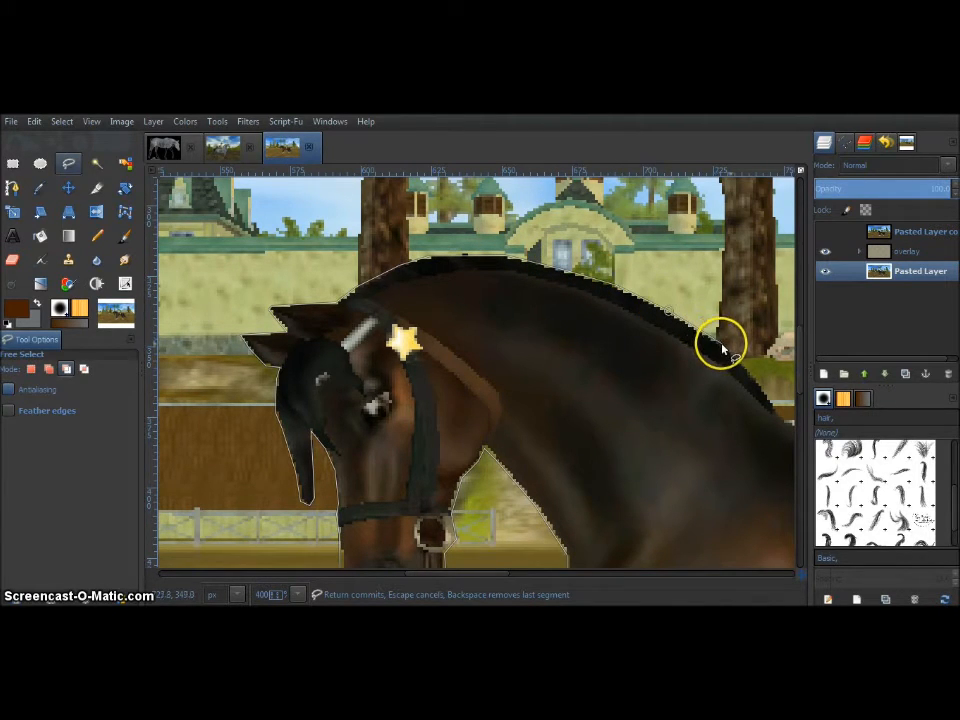
click(758, 381)
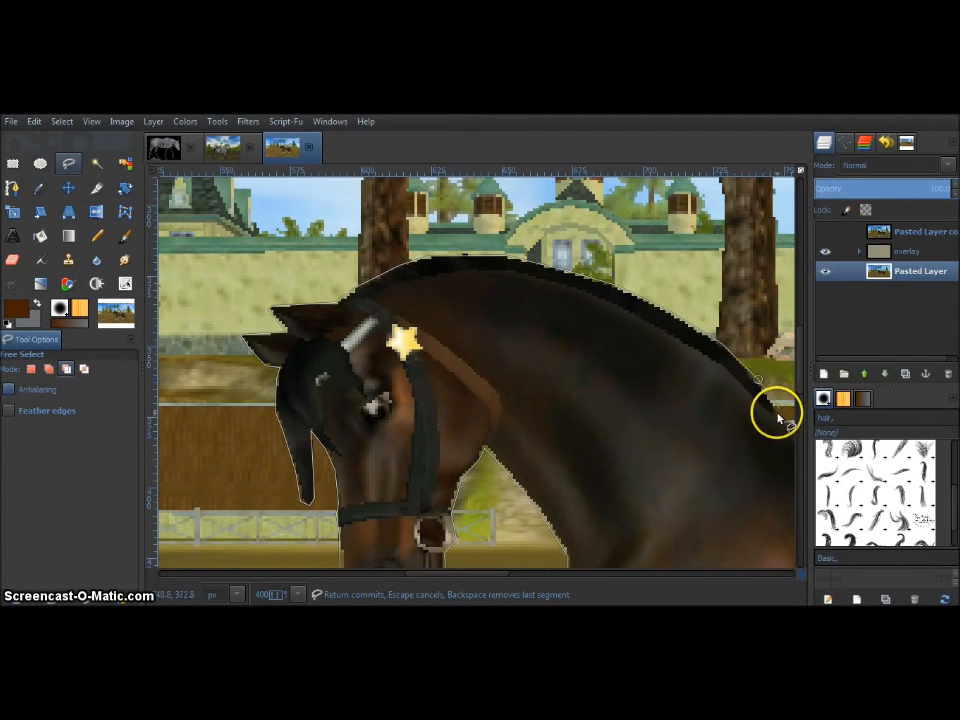
Step: Extend the outline from the withers over the front of the saddle and along the rider's thigh
scroll(580, 420, right, 3)
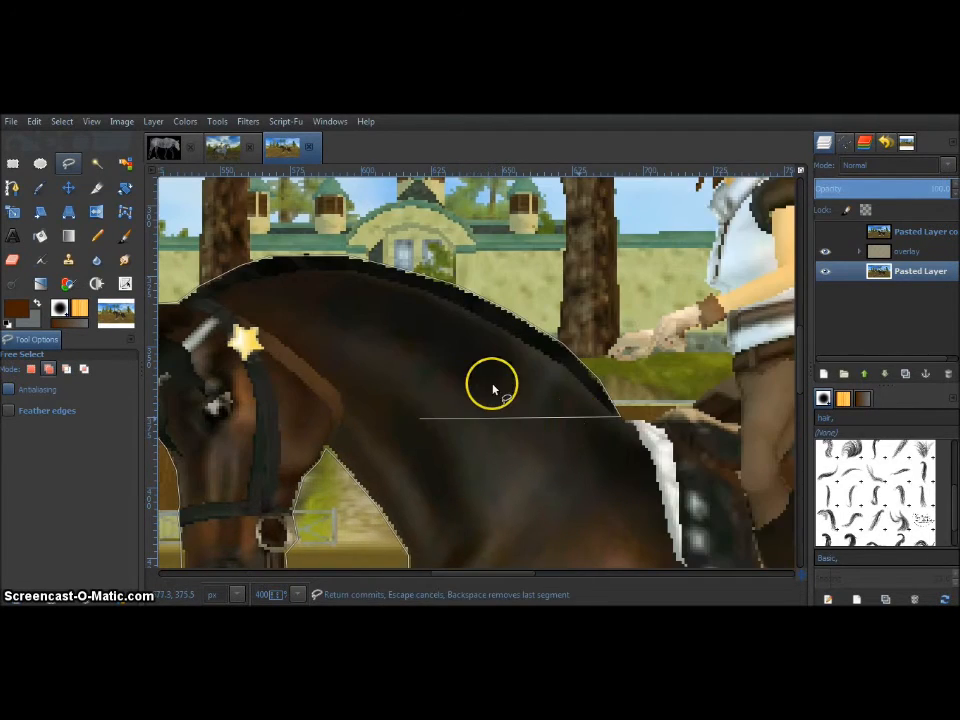
scroll(493, 387, right, 3)
click(441, 381)
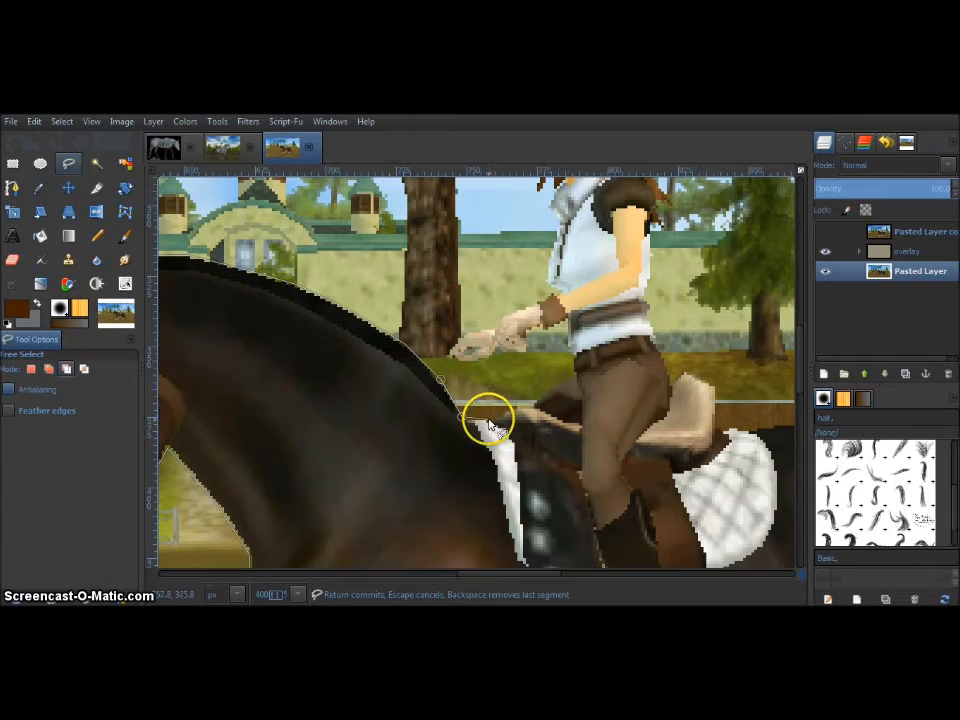
click(515, 405)
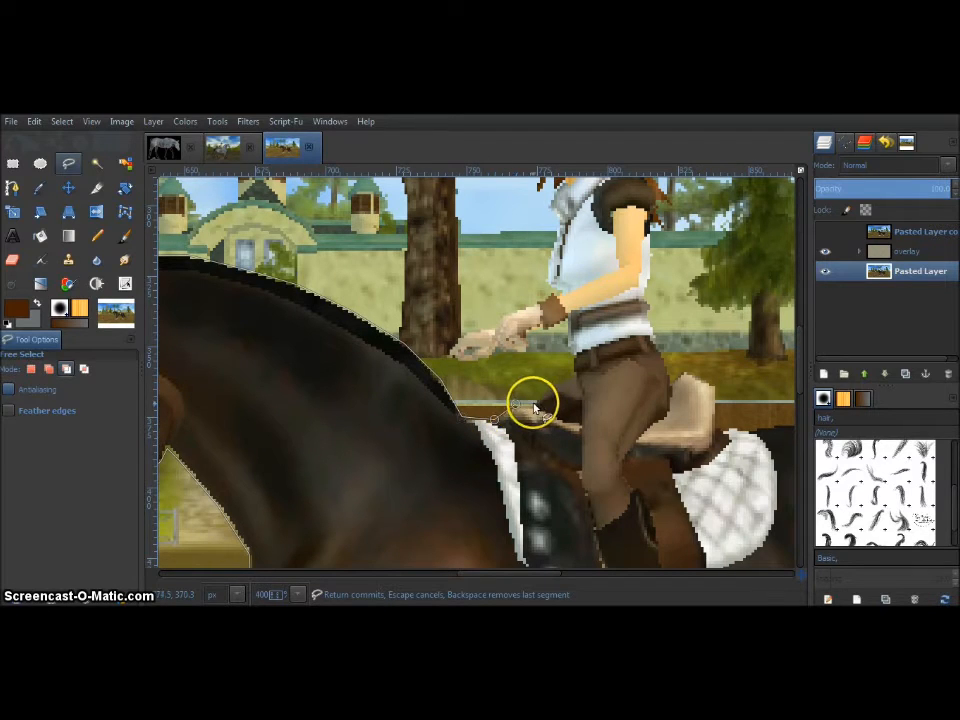
click(574, 374)
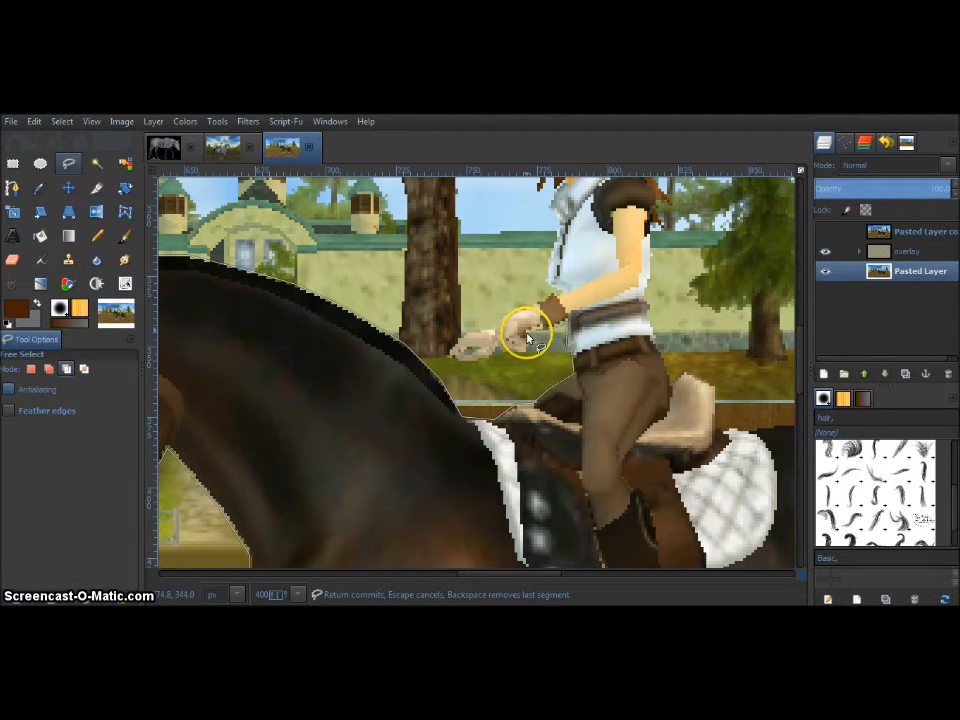
Step: Trace the outline around both of the rider's hands and back along the glove cuff to the forearm
click(531, 345)
click(446, 351)
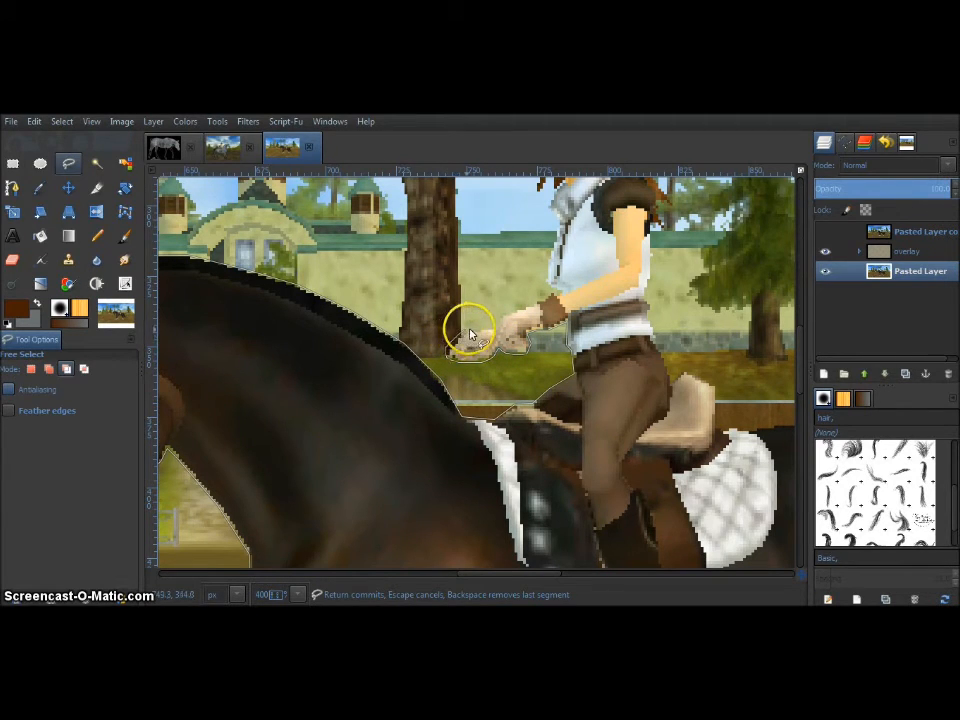
click(490, 329)
click(503, 317)
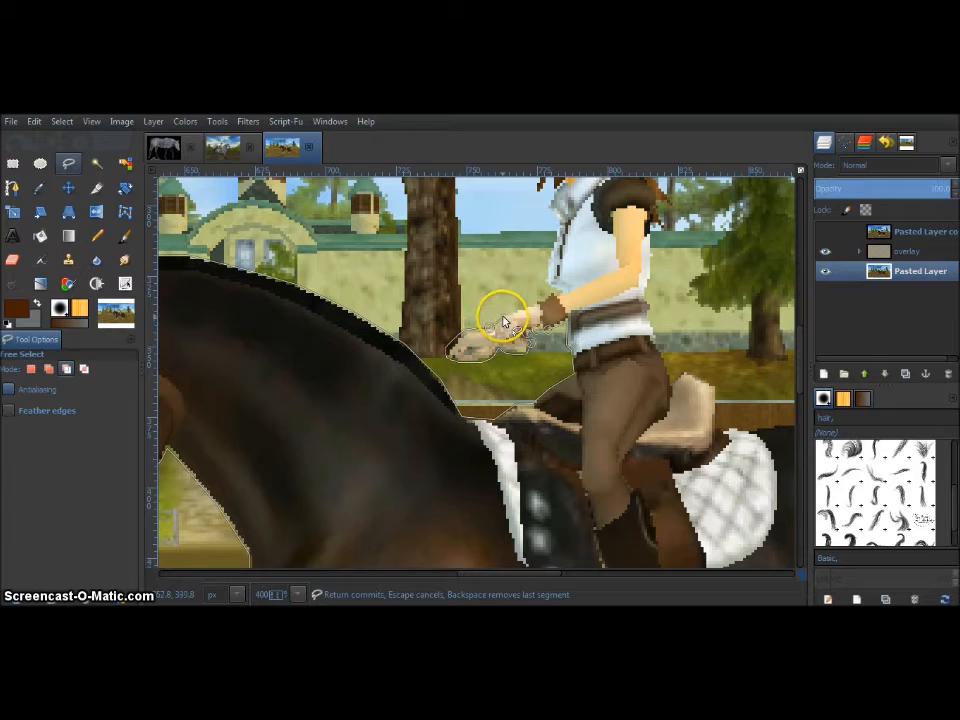
click(560, 300)
Step: Continue the outline up the front of the rider's white vest, around the collar and hair, to the chin
scroll(543, 320, up, 2)
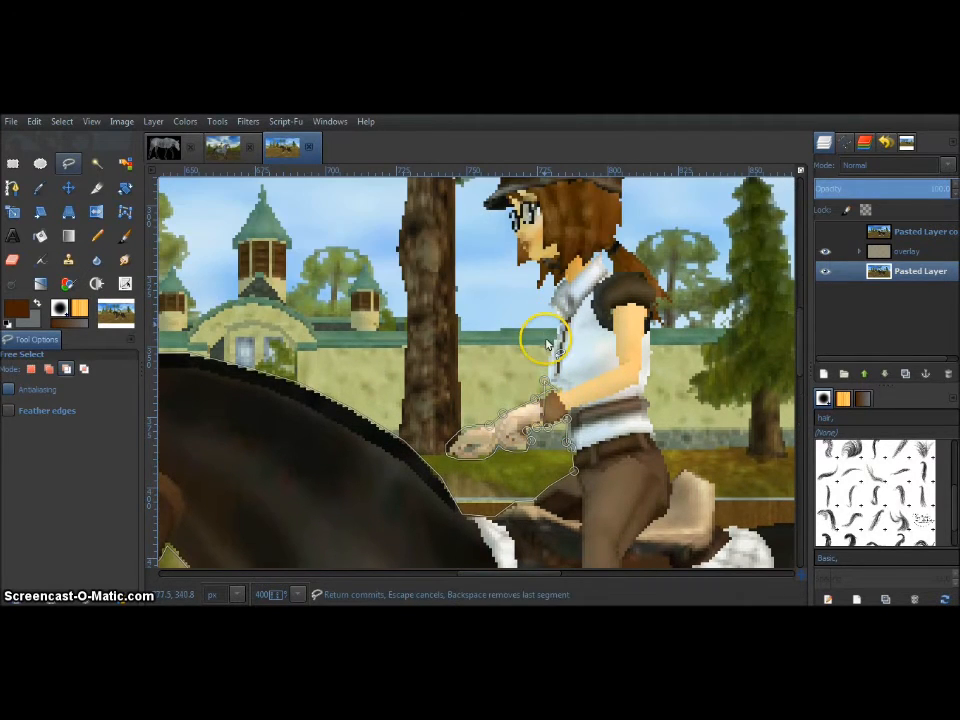
click(560, 321)
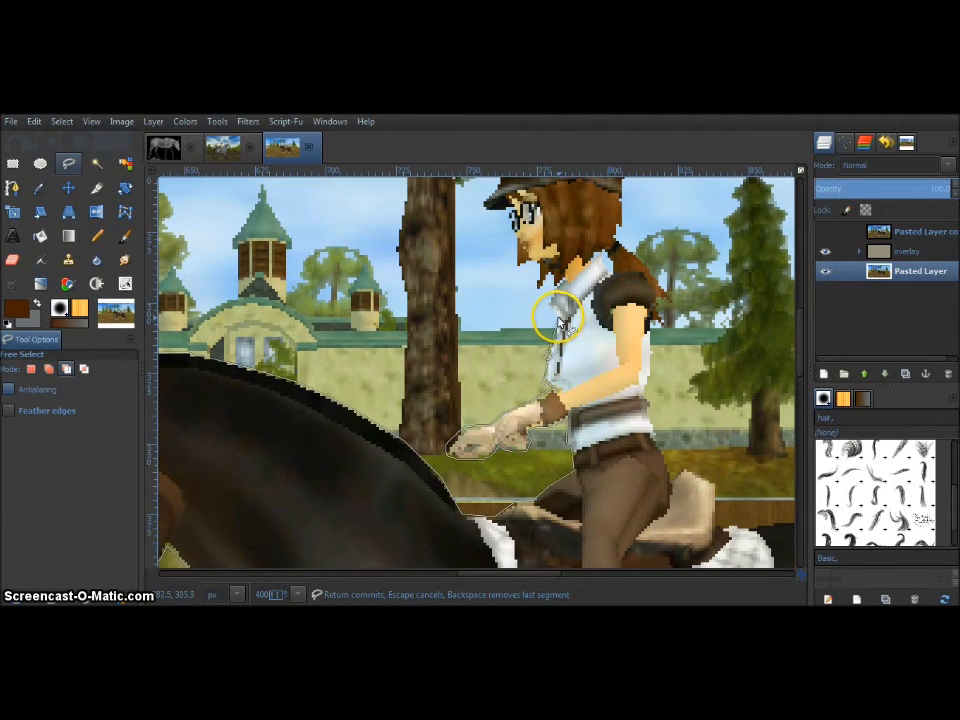
click(553, 293)
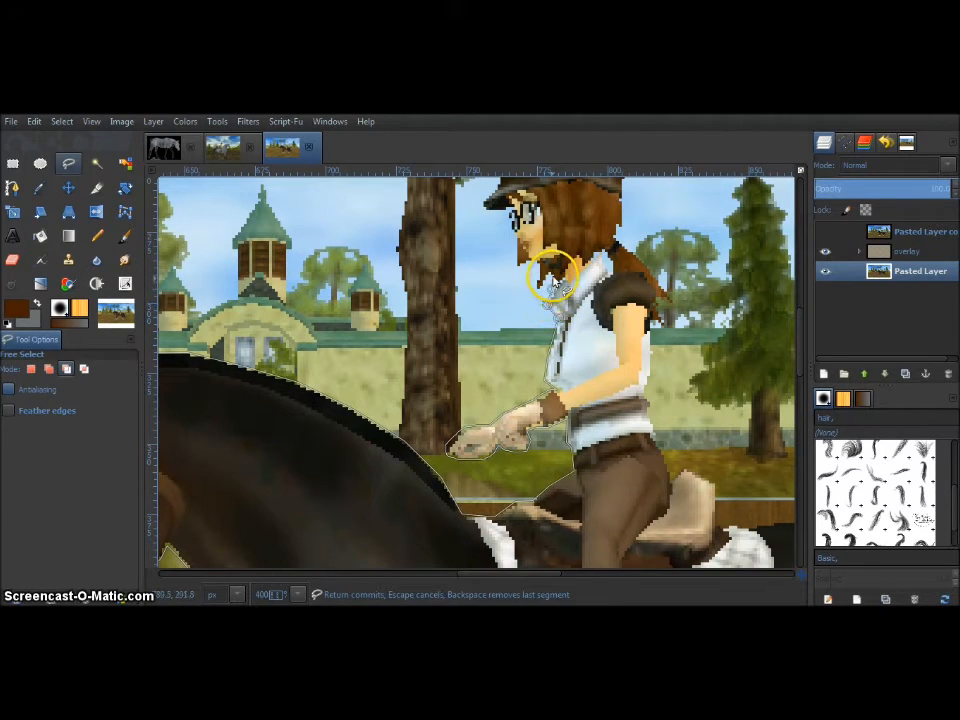
click(537, 292)
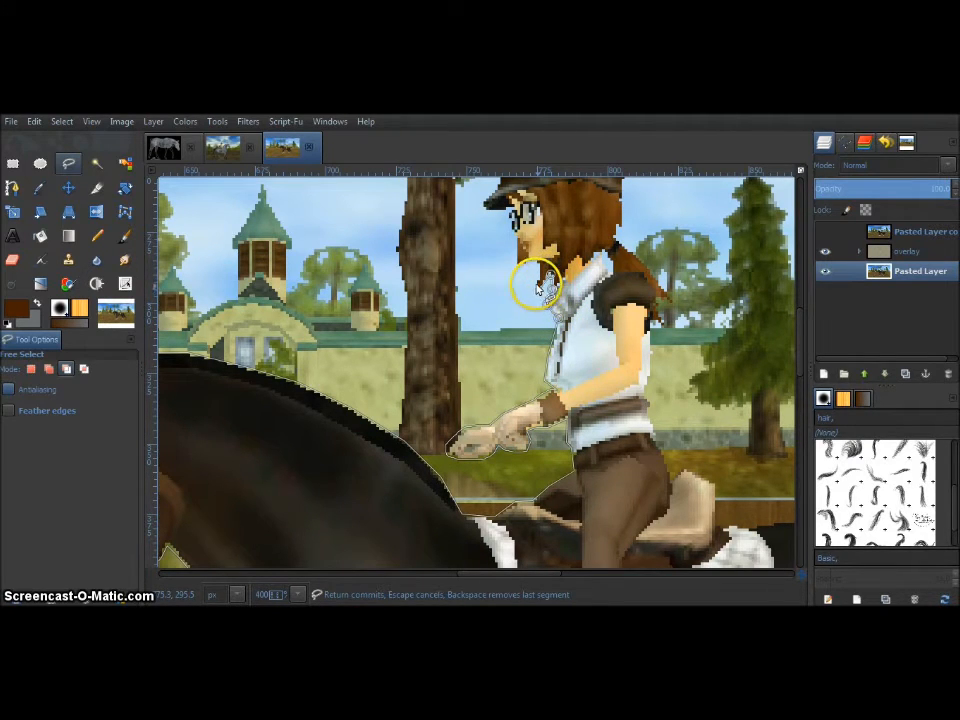
click(517, 263)
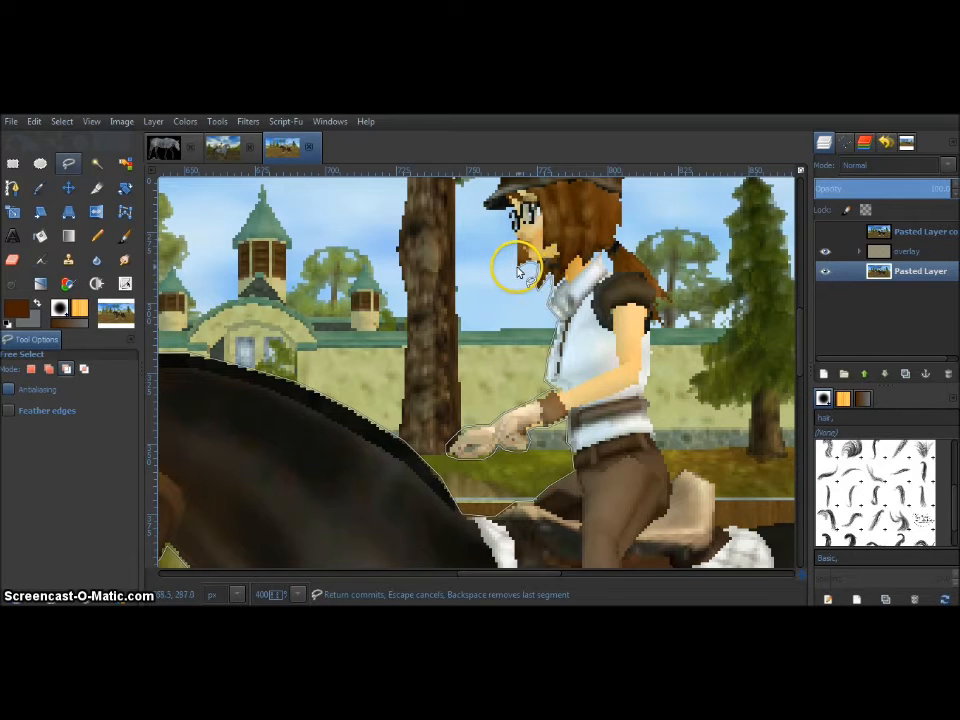
scroll(493, 424, down, 4)
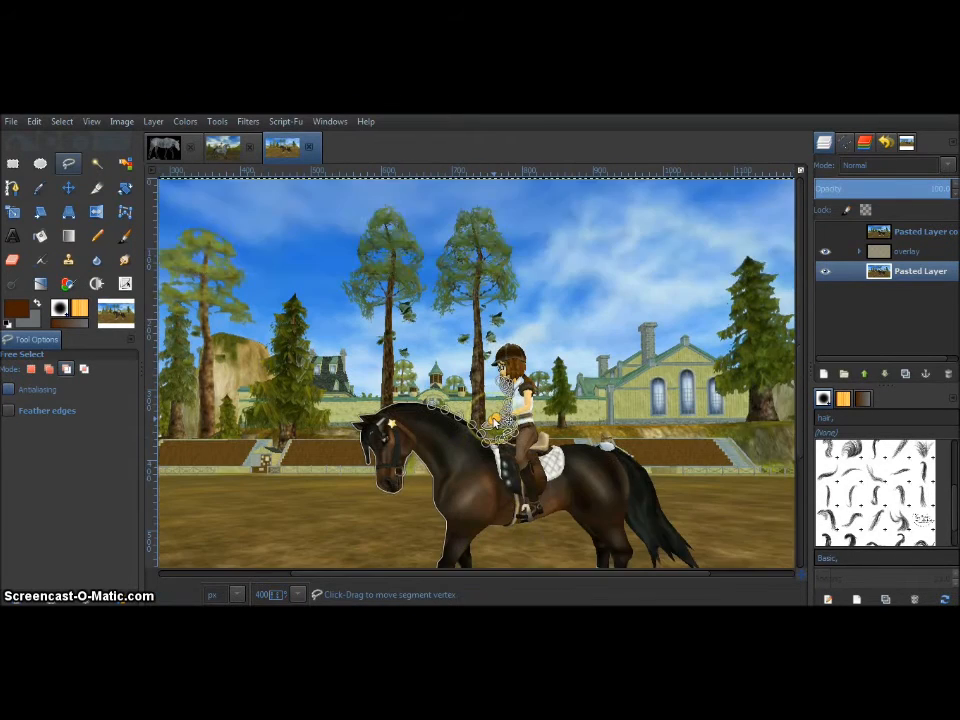
scroll(493, 424, down, 2)
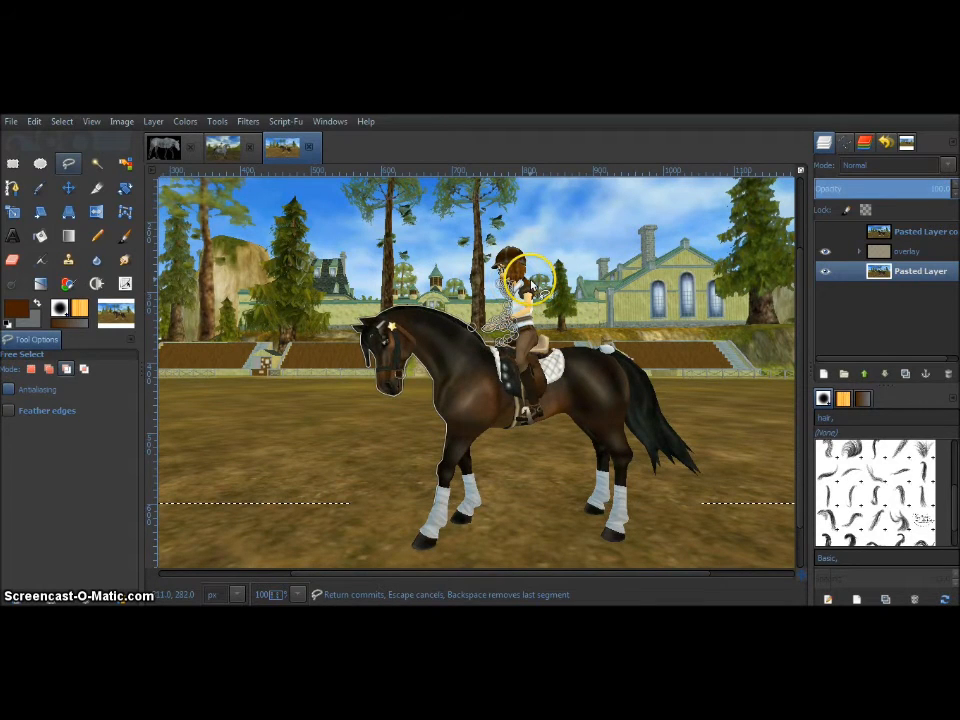
Step: Close the outline around the horse and rider so they are subtracted from the background selection
scroll(533, 287, up, 5)
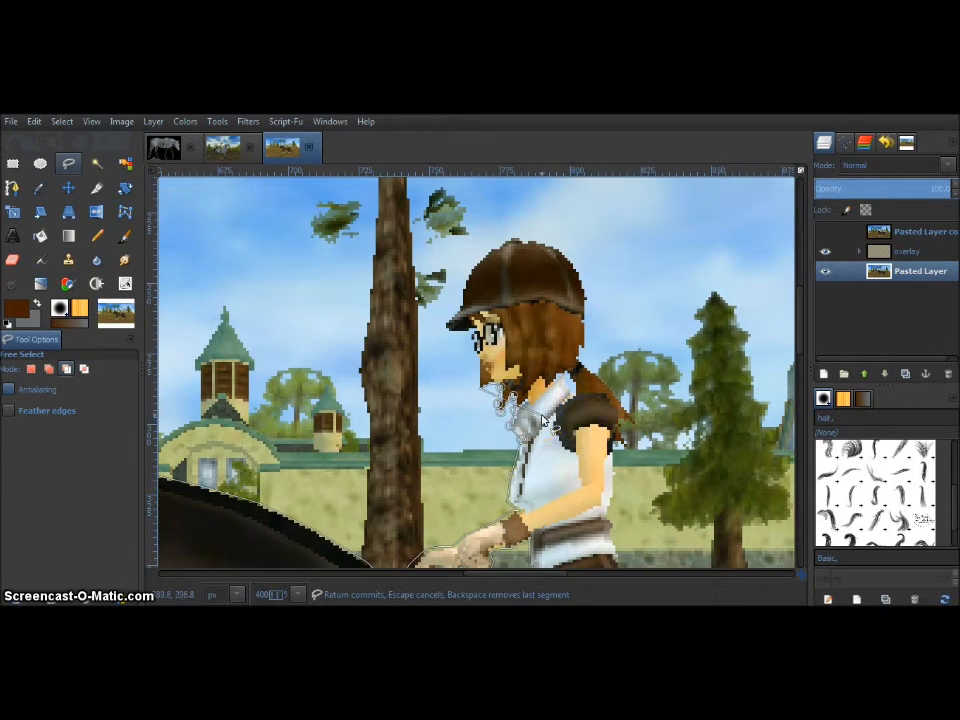
click(313, 566)
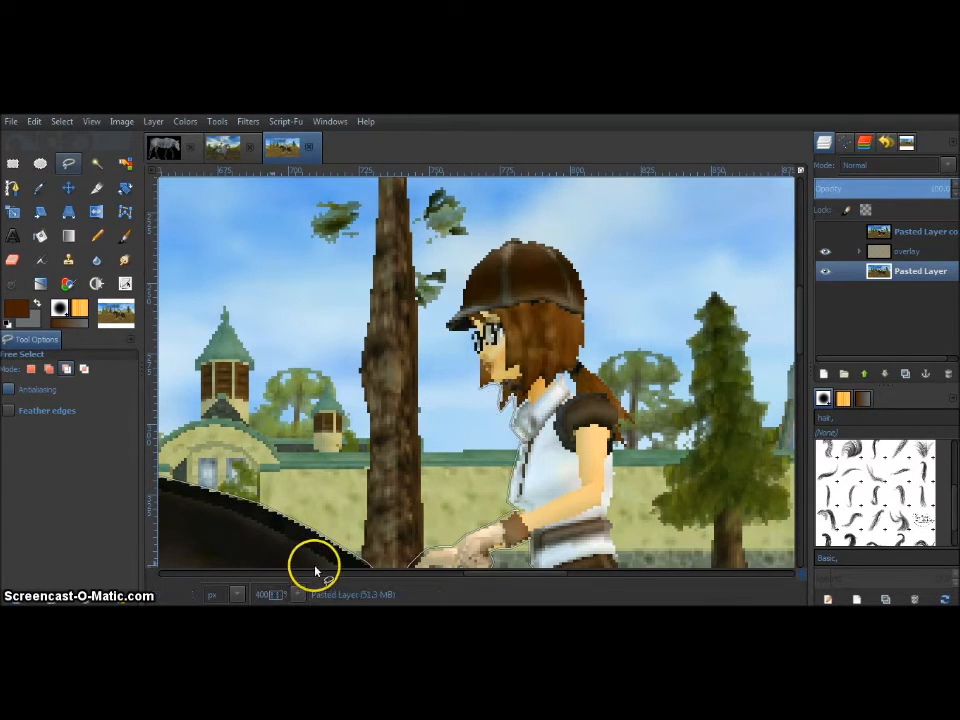
key(shift+ctrl+j)
click(570, 508)
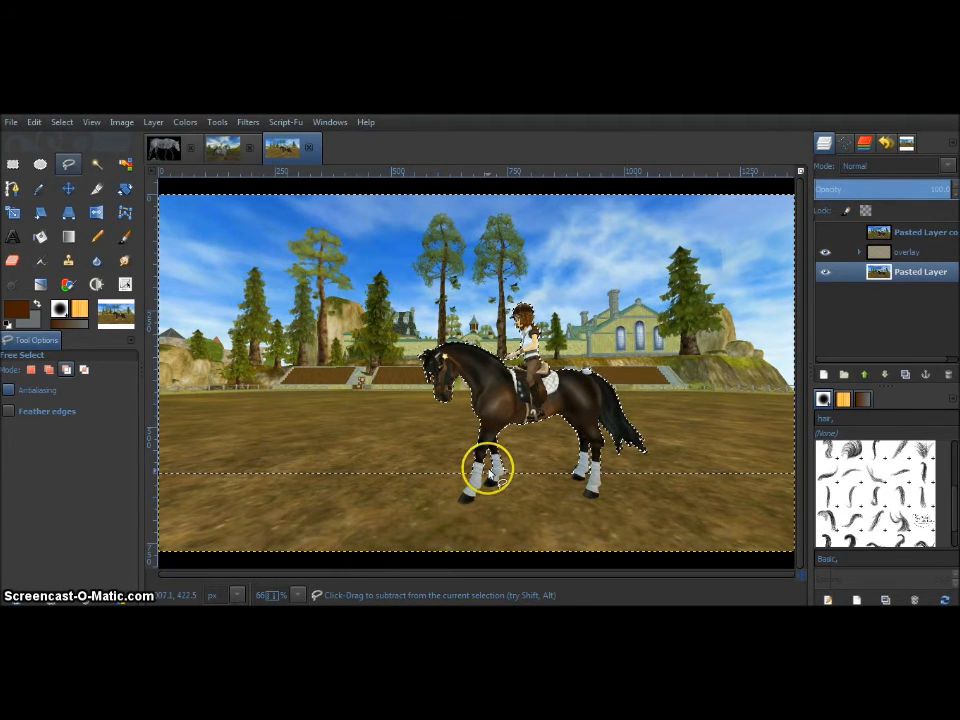
Step: Open the Gaussian Blur filter for the background selection and check its preview around the horse's legs, head and neck
click(245, 124)
click(265, 155)
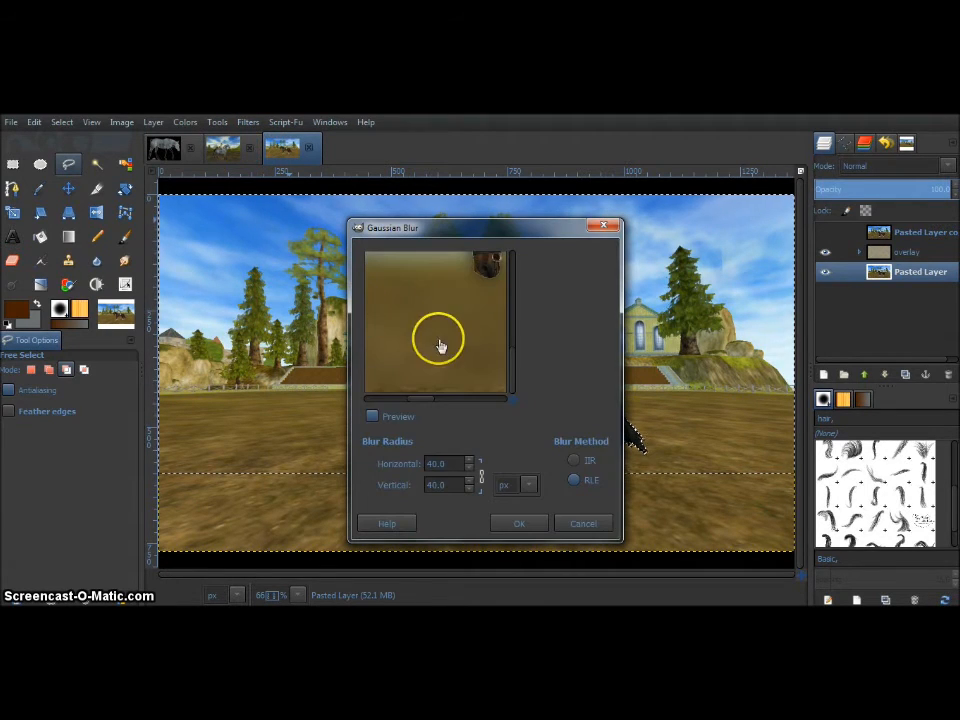
drag(413, 370, 336, 311)
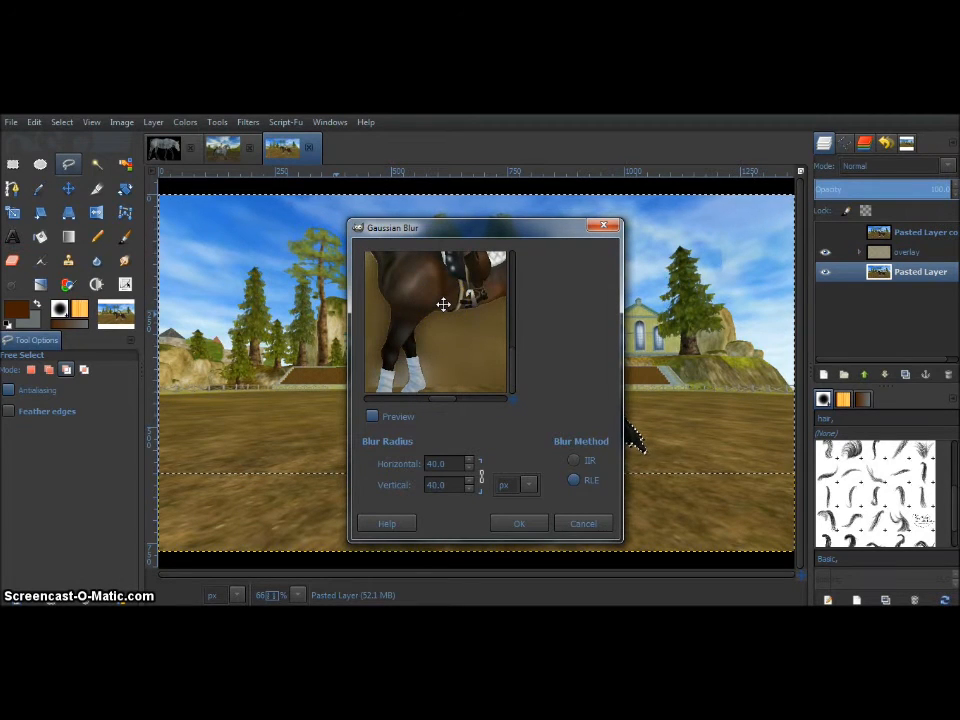
drag(440, 316, 636, 432)
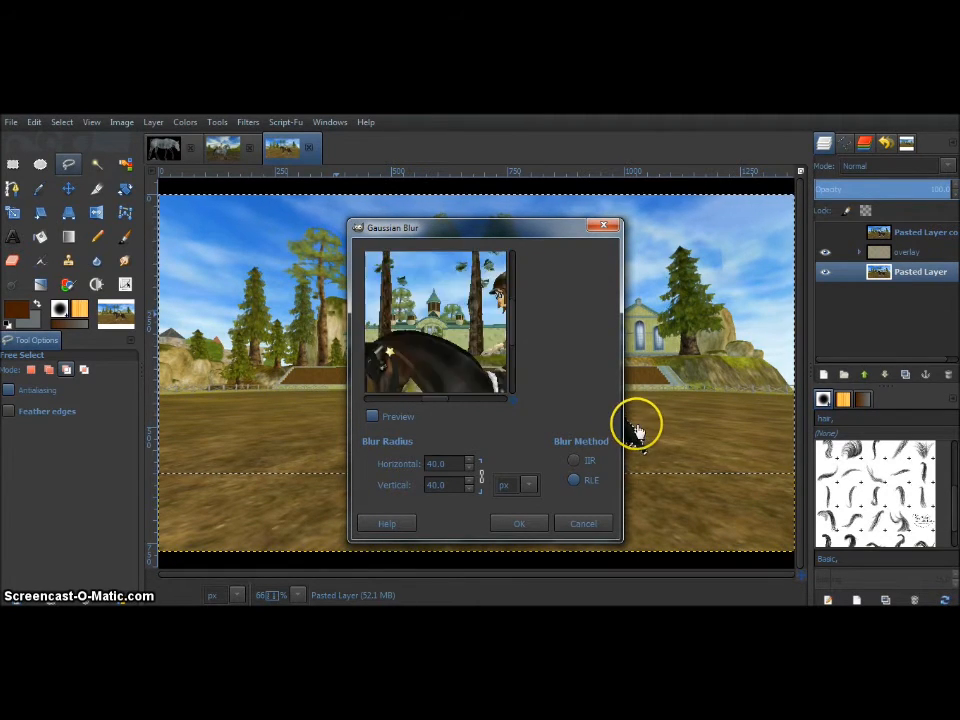
drag(487, 372, 386, 305)
Step: Set the Gaussian Blur radius to 2.0 px horizontally and vertically, check the preview, and apply it to the selected background
click(434, 464)
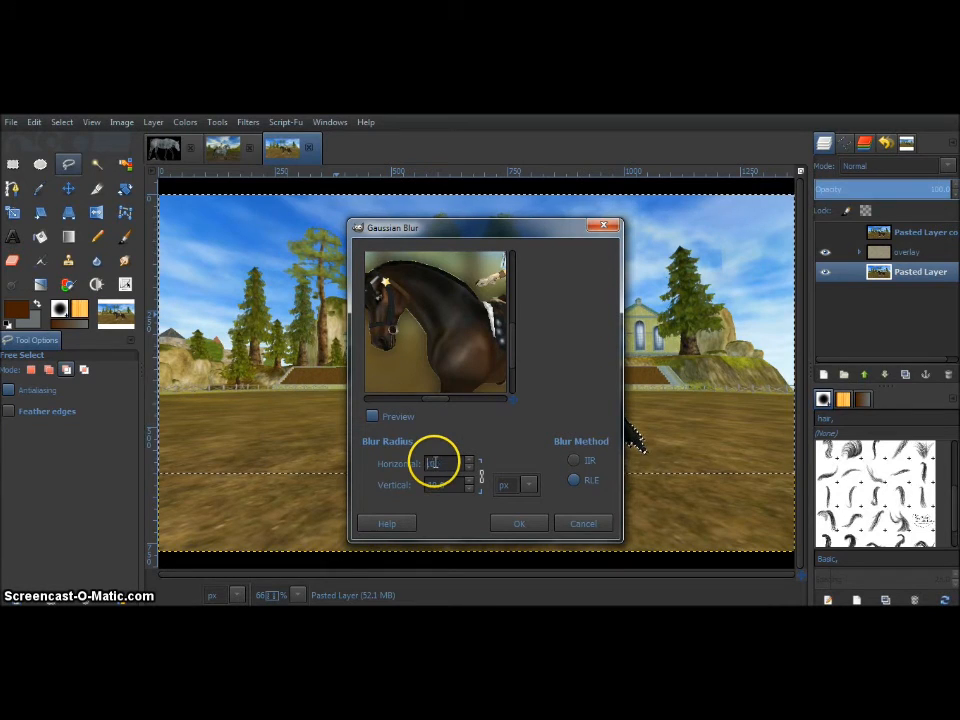
drag(424, 302, 473, 211)
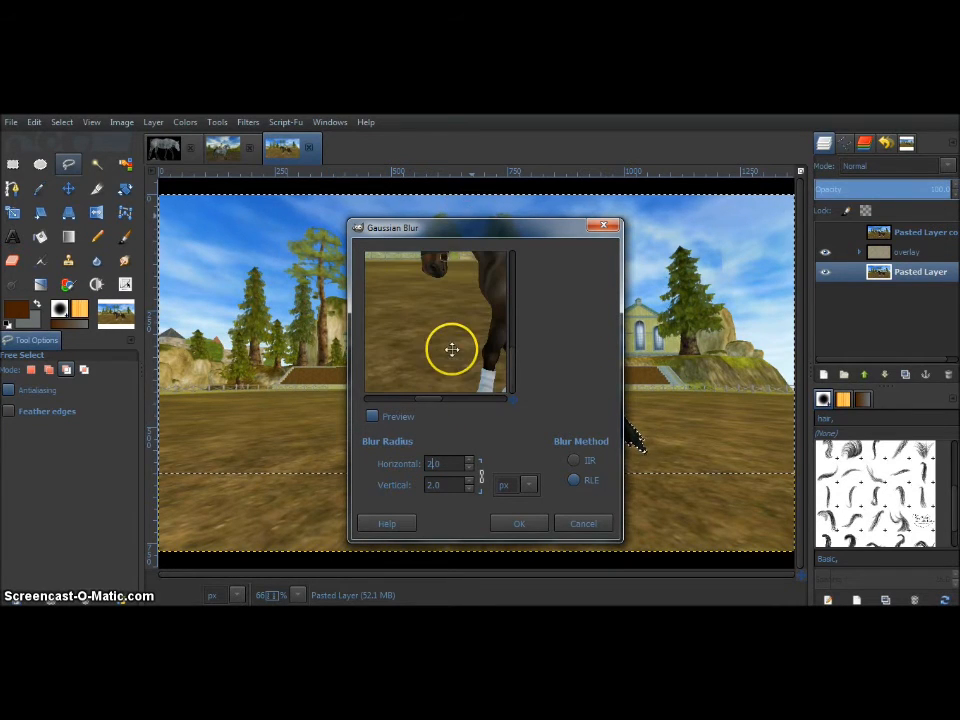
drag(449, 275, 281, 478)
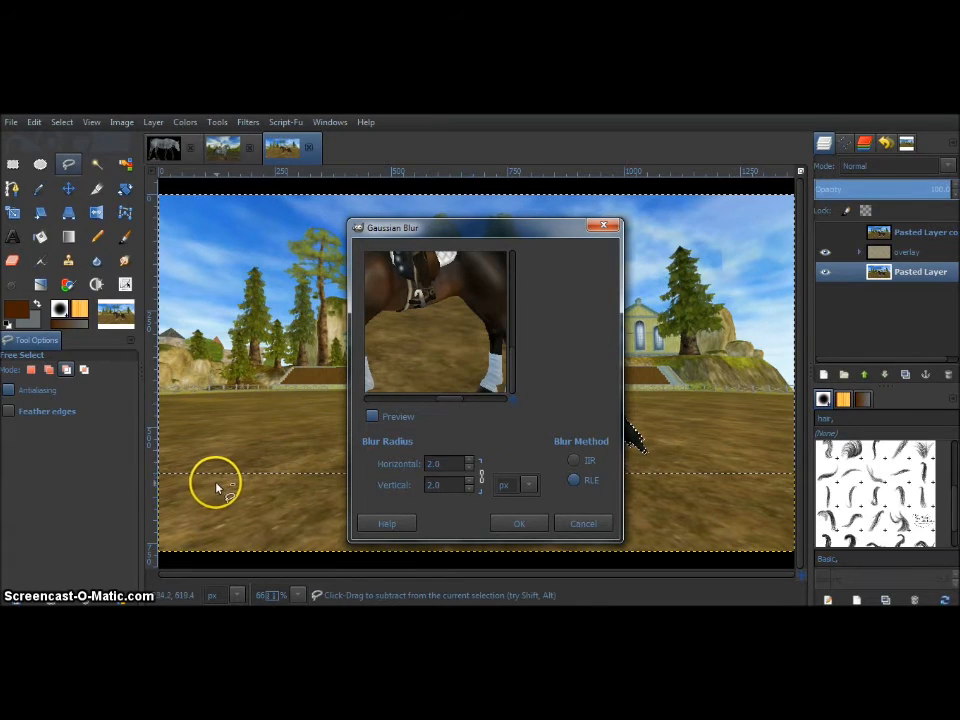
drag(242, 478, 388, 245)
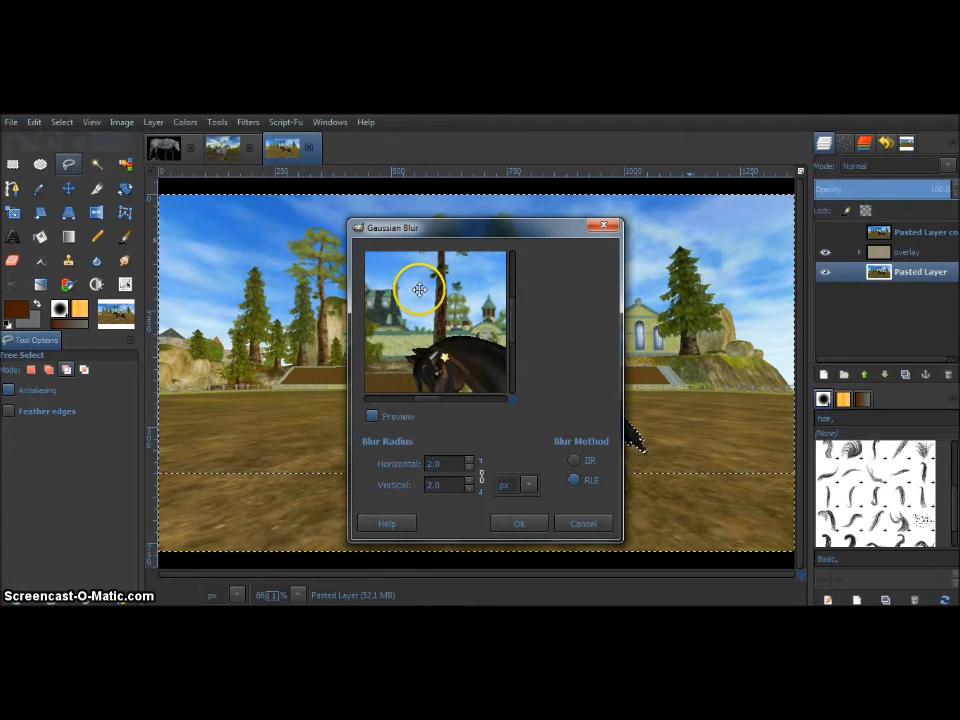
drag(419, 289, 469, 365)
drag(423, 304, 514, 347)
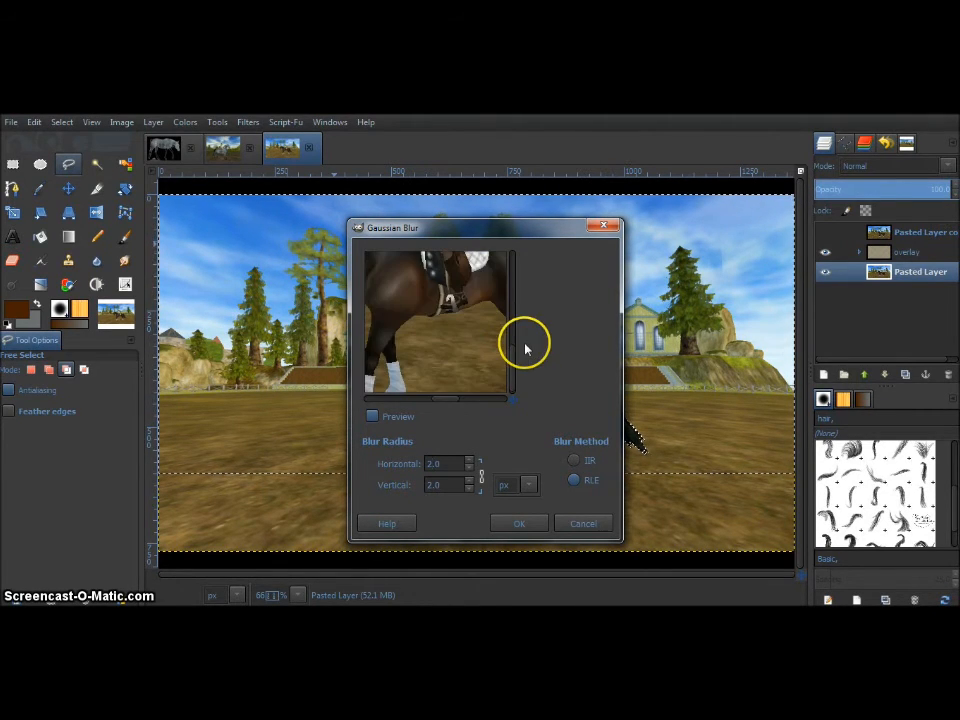
click(522, 522)
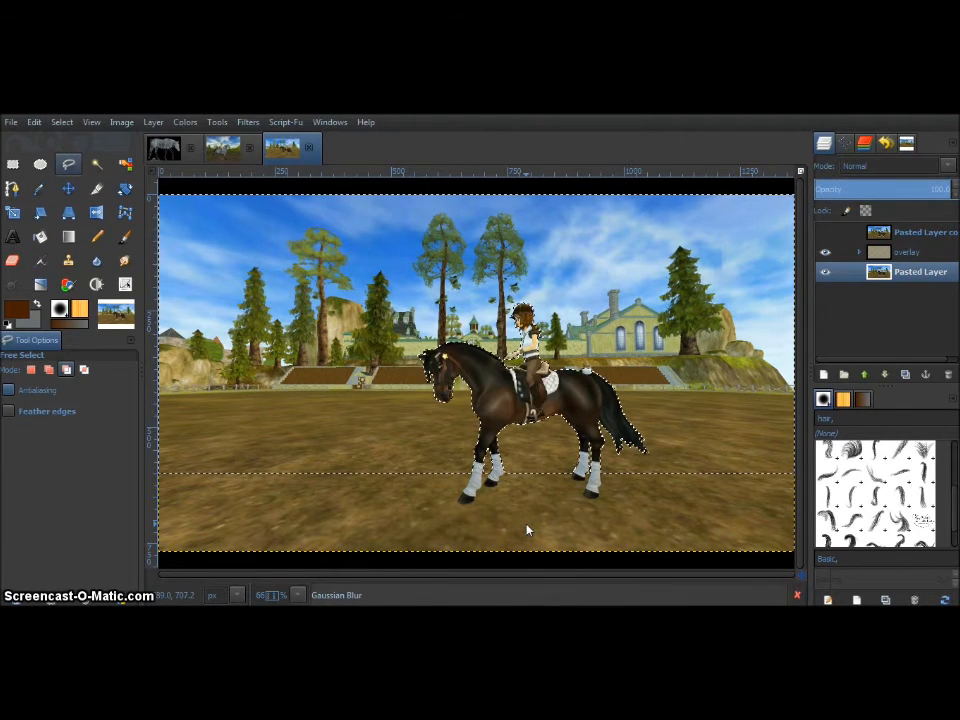
key(ctrl+shift+a)
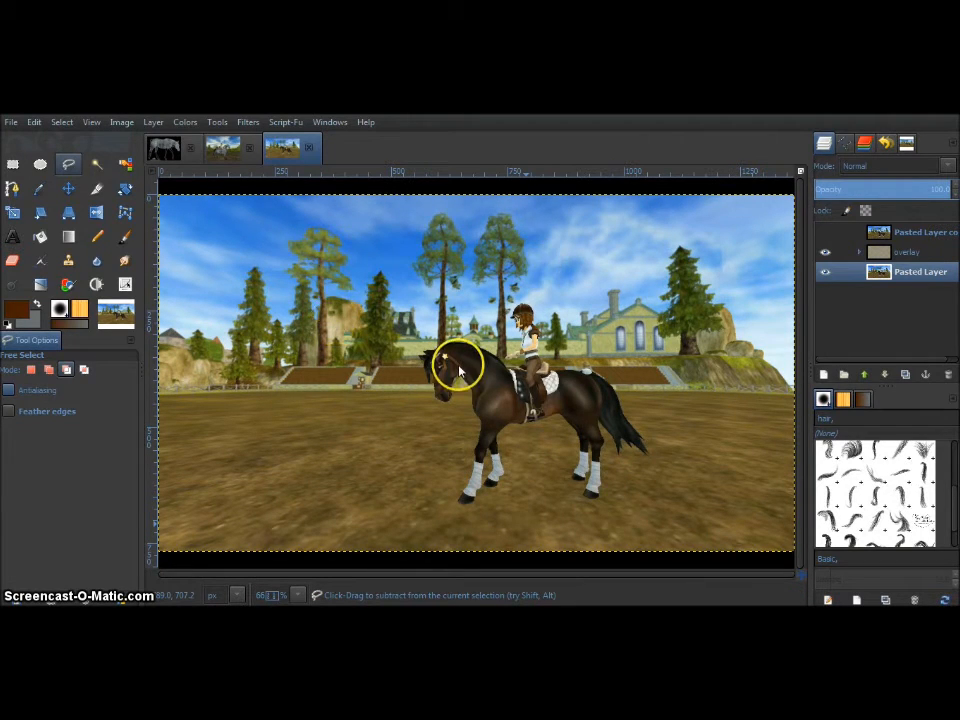
key(ctrl+z)
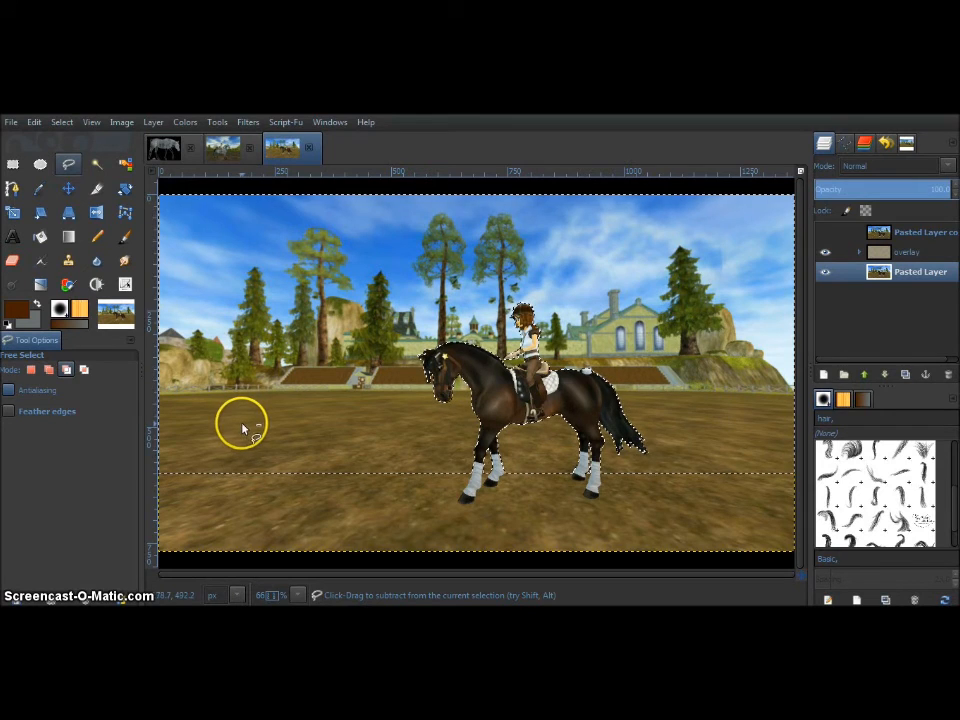
Step: Subtract the foreground ground below the horse's belly from the selection, and repeat the Gaussian Blur on the remaining background
key(minus)
click(231, 417)
click(733, 421)
click(735, 491)
click(204, 514)
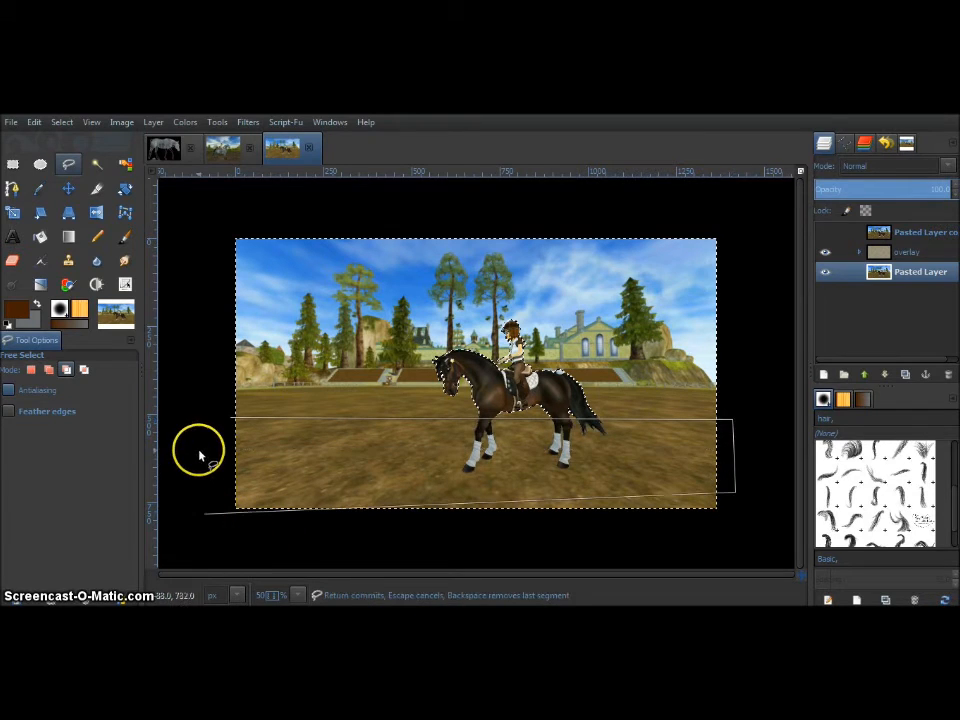
click(230, 419)
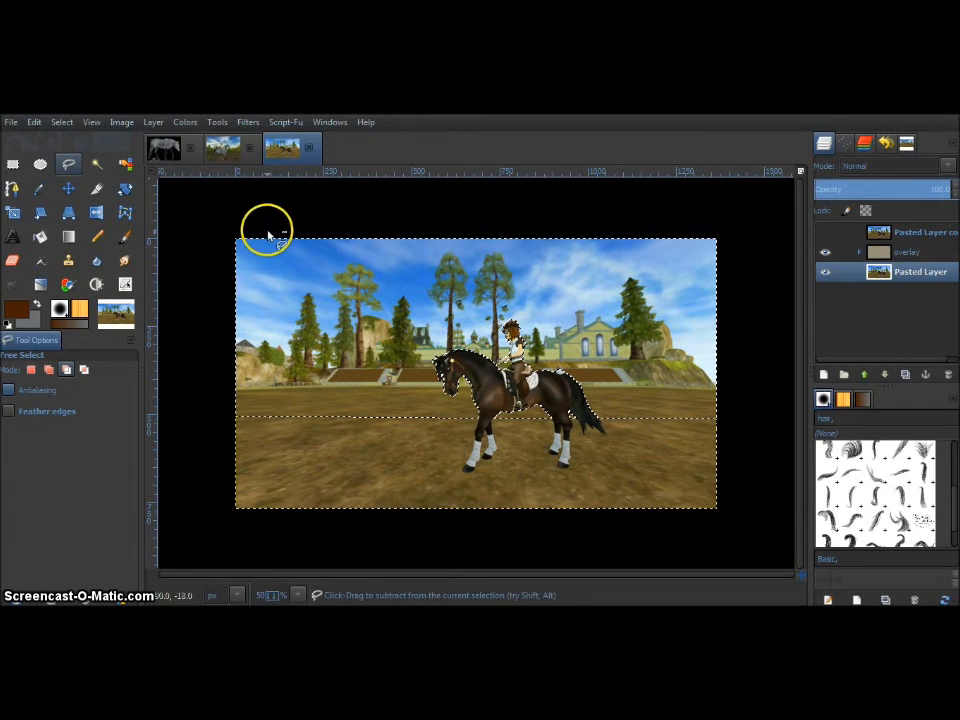
click(249, 122)
click(252, 144)
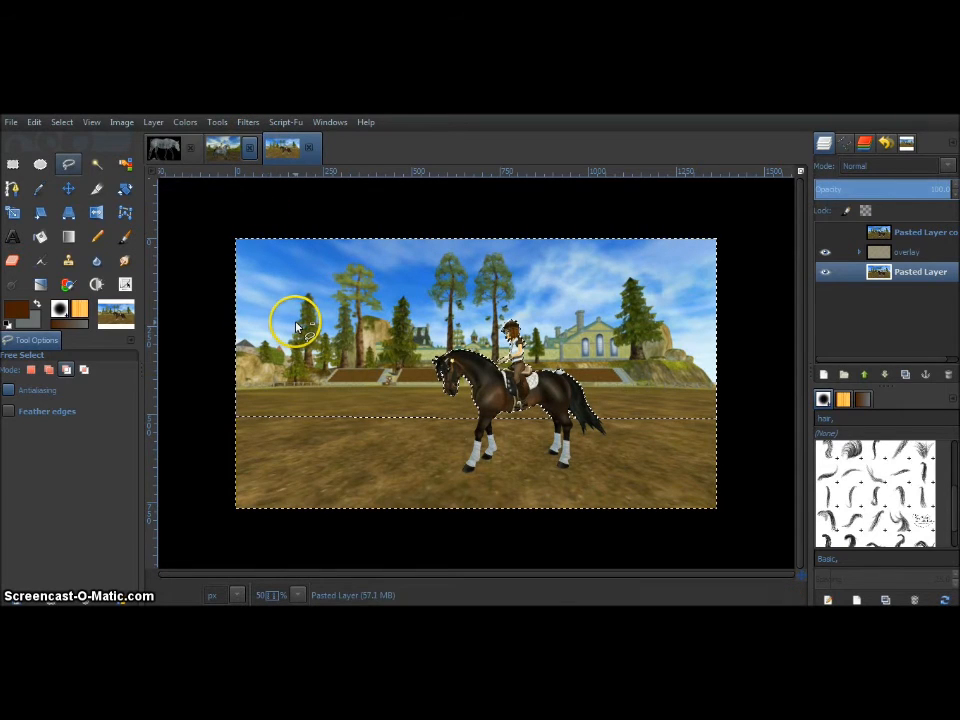
Step: Subtract the next strip of ground up to just below the arena's far edge, and repeat the Gaussian Blur
click(239, 393)
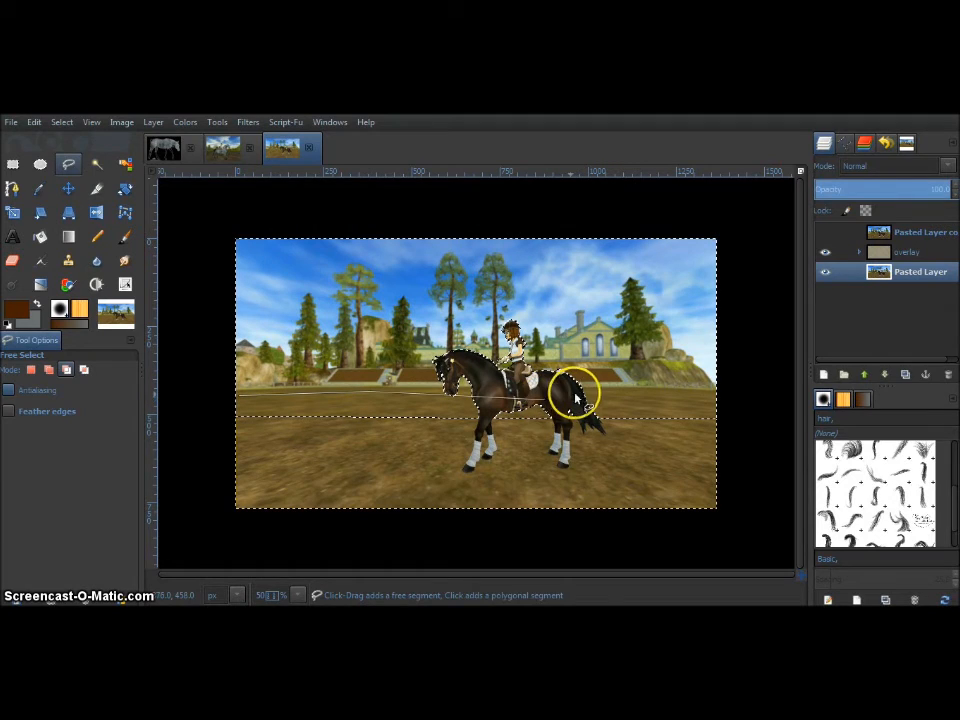
click(722, 399)
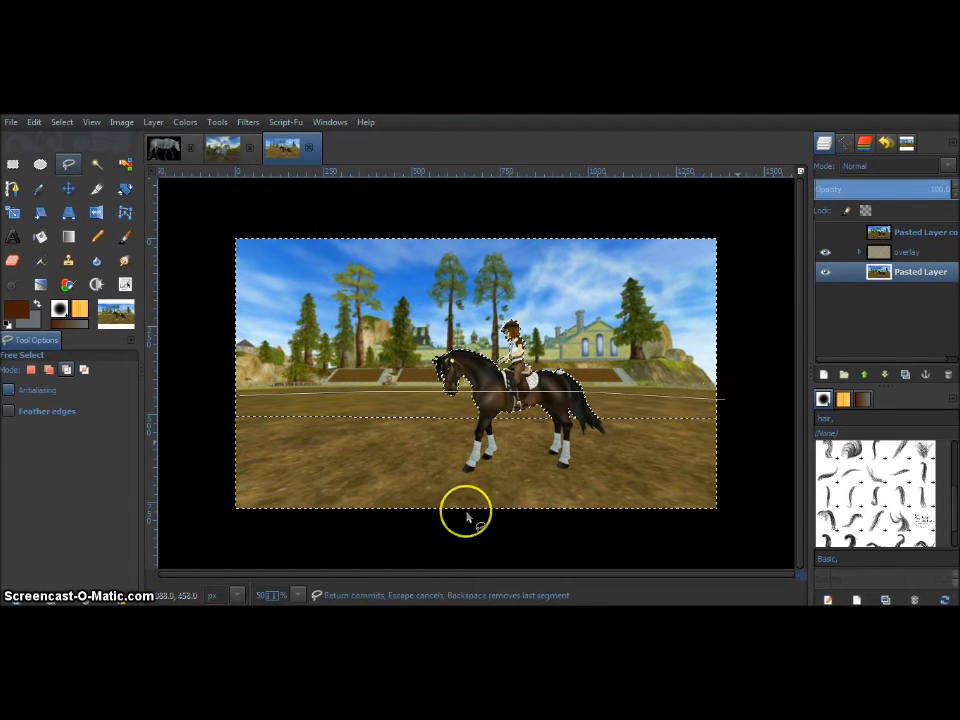
click(242, 398)
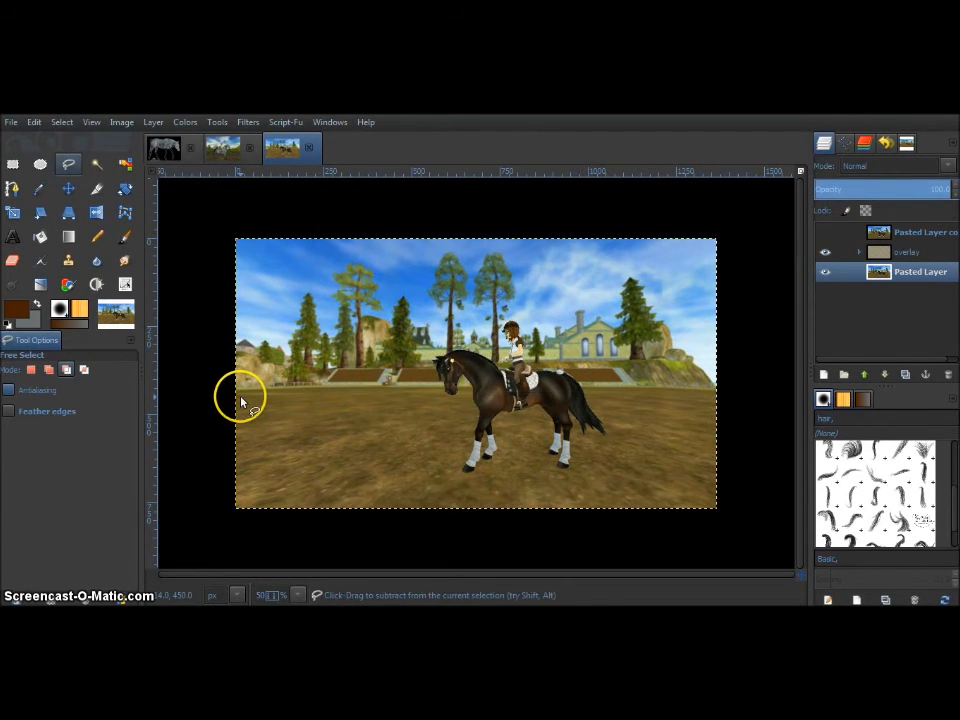
click(248, 122)
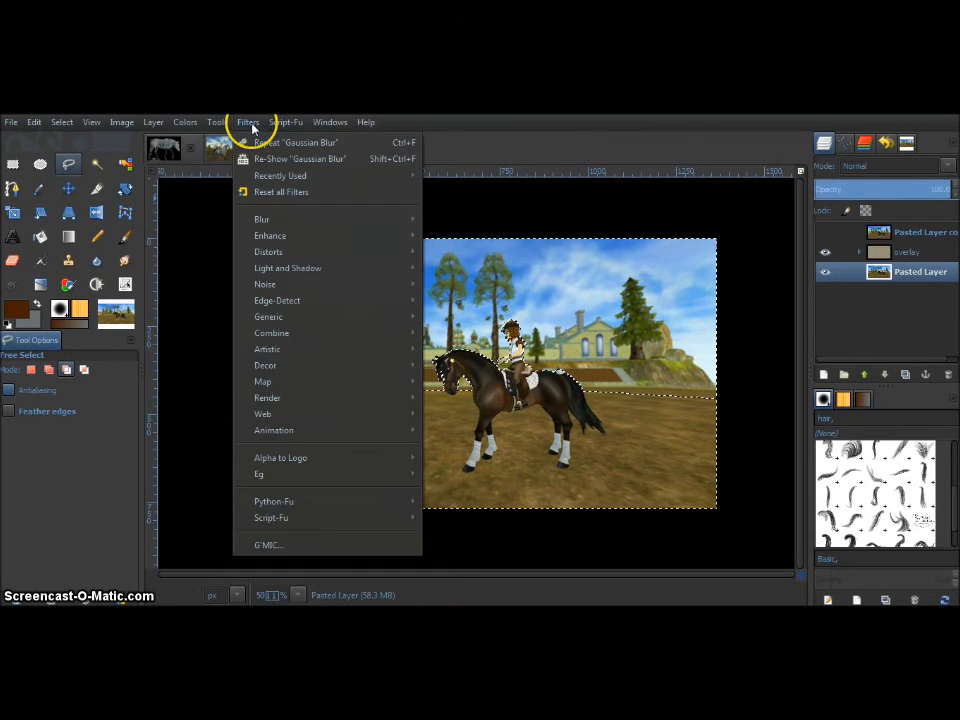
click(257, 145)
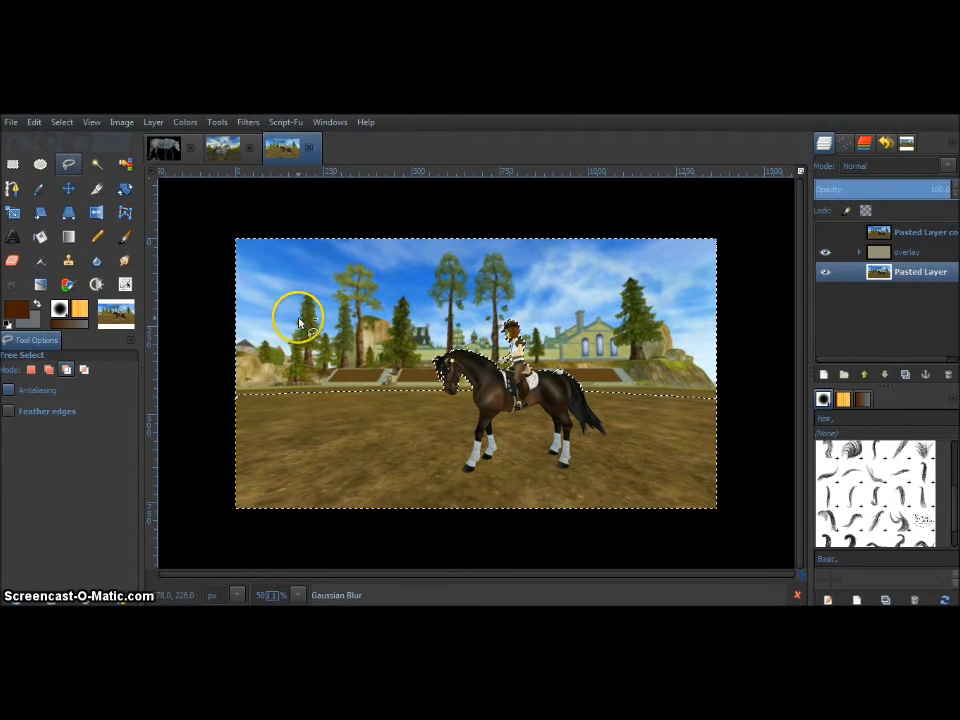
Step: Subtract the remaining arena ground and the brown terraces along their upper edge from the selection, and repeat the Gaussian Blur
click(237, 386)
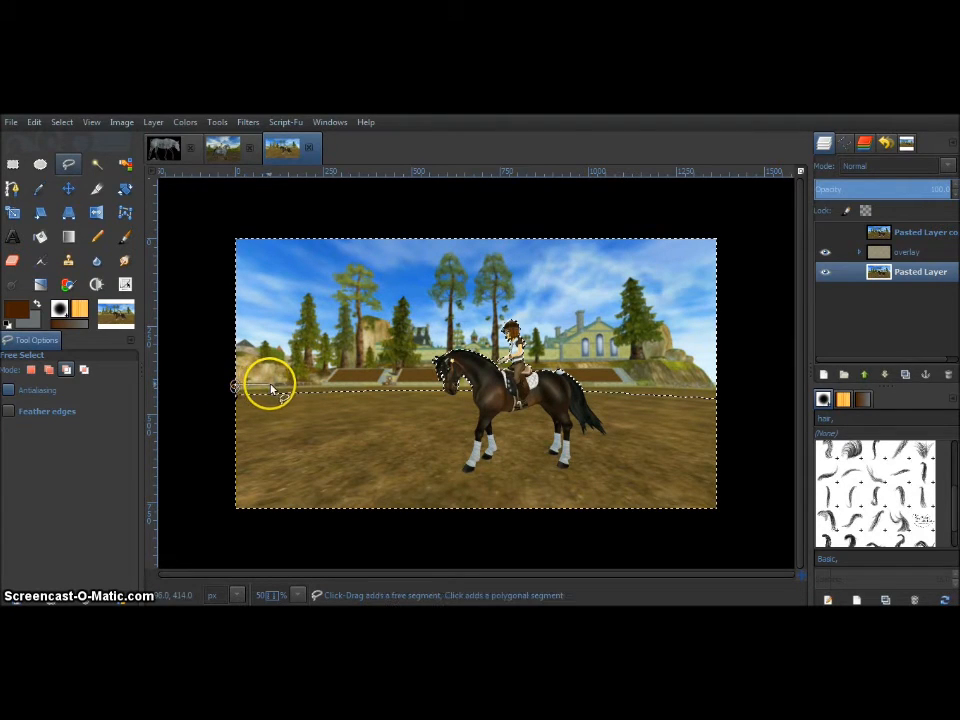
click(334, 368)
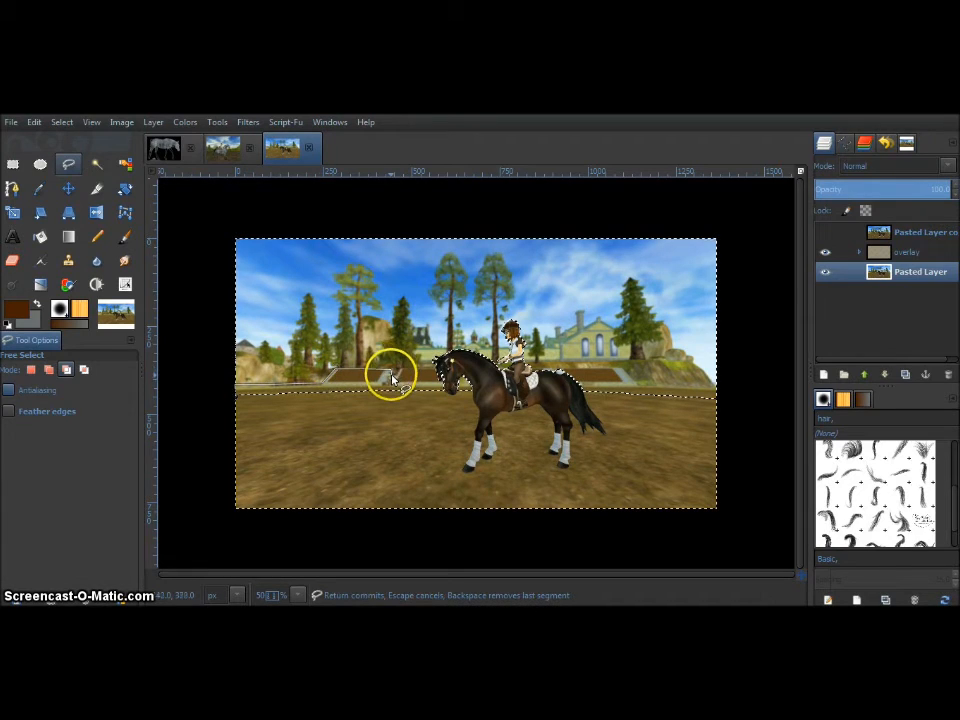
drag(450, 369, 621, 374)
click(624, 371)
click(638, 386)
click(729, 386)
click(198, 443)
click(234, 389)
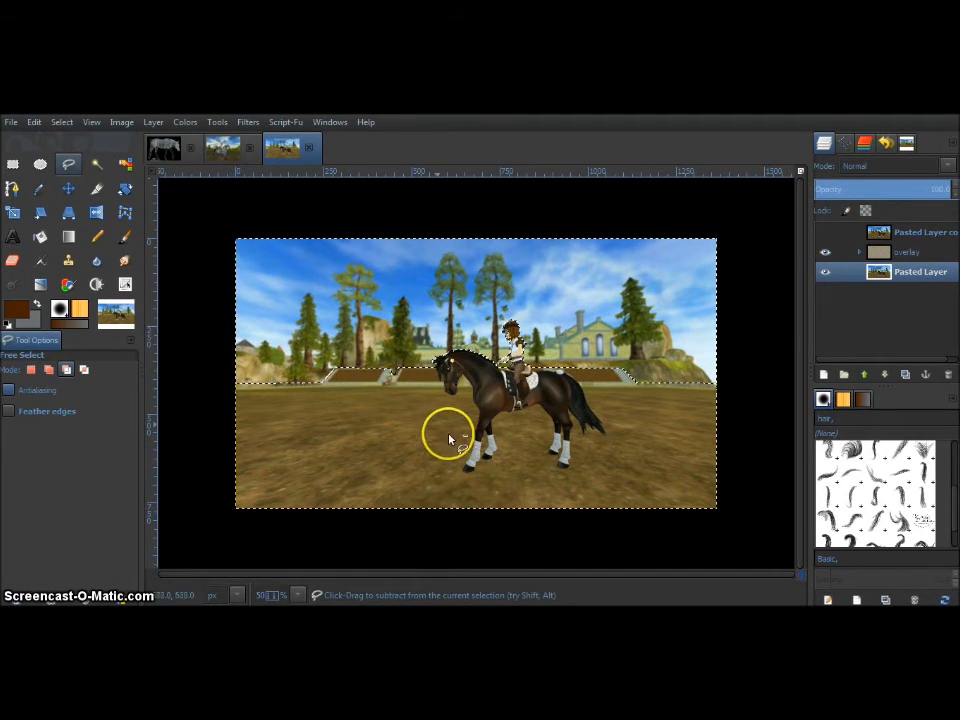
click(248, 122)
click(255, 142)
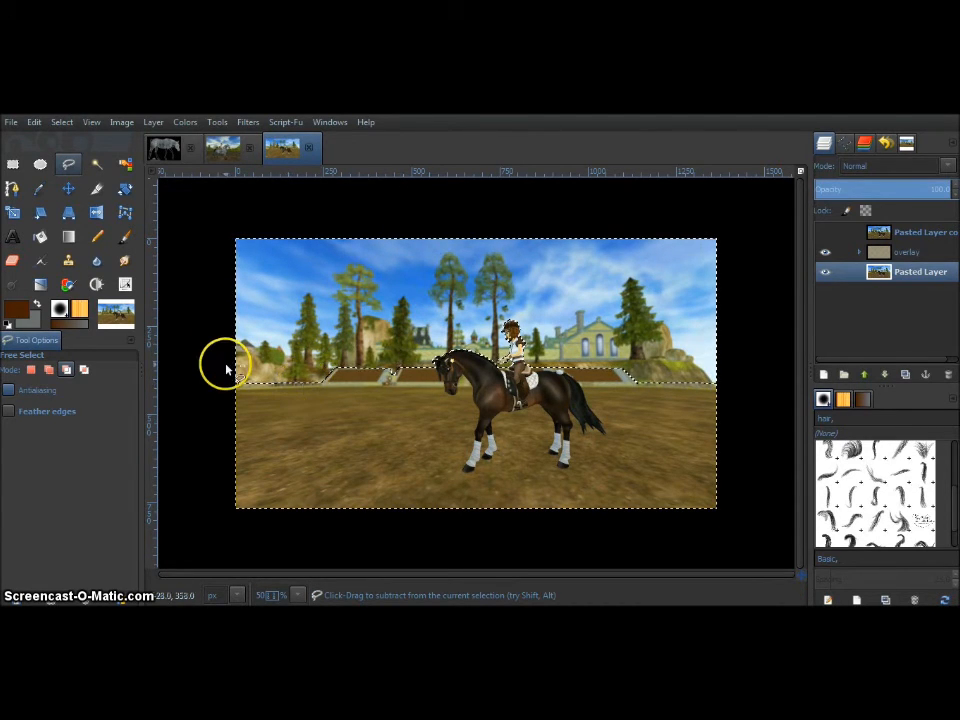
Step: Trace the rocks and trees between the image's left edge and the horse's head, and subtract them from the selection
scroll(240, 380, up, 1)
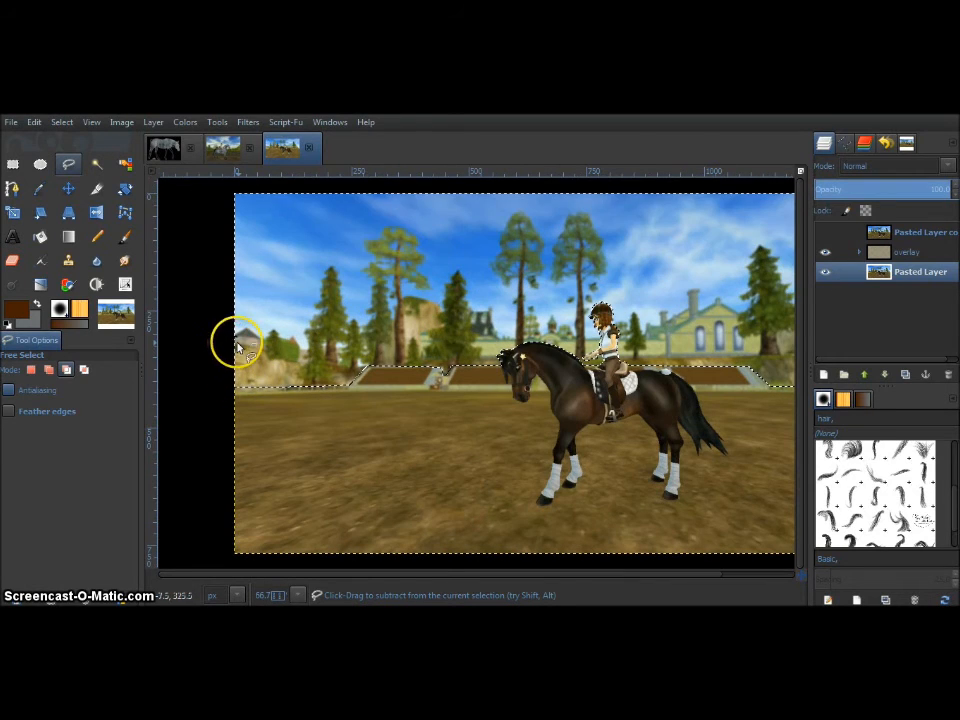
drag(274, 357, 269, 358)
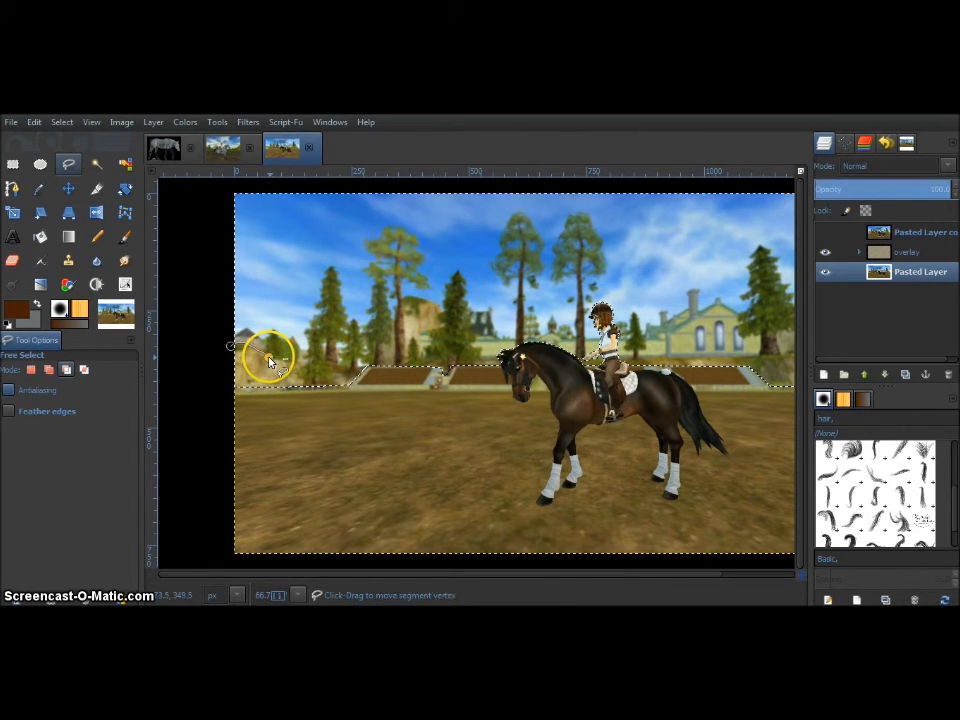
click(269, 357)
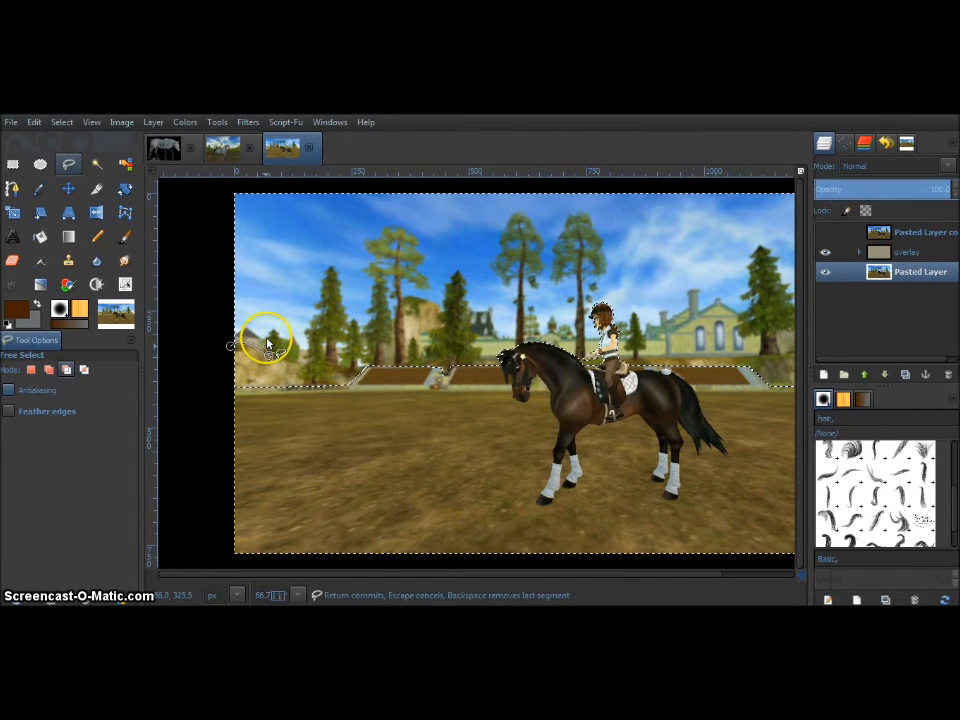
drag(293, 368, 330, 276)
mouse_move(345, 318)
mouse_down()
mouse_move(377, 272)
mouse_move(390, 368)
mouse_move(397, 300)
mouse_move(374, 275)
mouse_move(382, 267)
mouse_move(372, 246)
mouse_move(388, 234)
mouse_move(409, 237)
mouse_move(423, 253)
mouse_move(426, 287)
mouse_move(406, 287)
mouse_move(406, 368)
mouse_move(412, 338)
mouse_move(429, 364)
mouse_move(451, 286)
mouse_move(464, 298)
mouse_move(476, 343)
mouse_up()
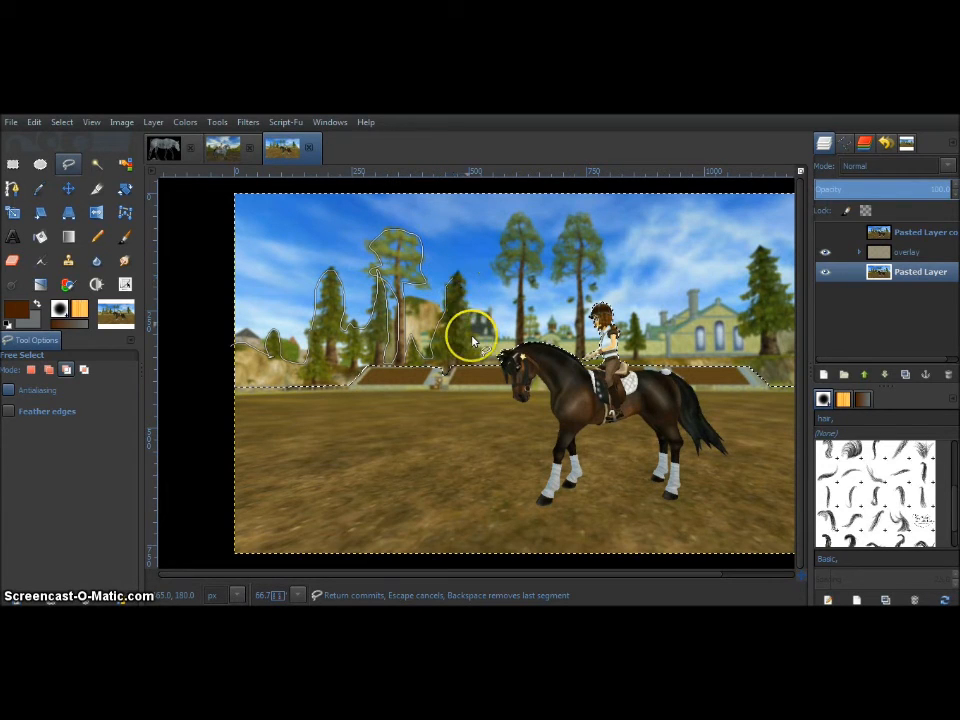
mouse_move(490, 386)
mouse_down()
mouse_move(407, 428)
mouse_move(267, 438)
mouse_move(186, 379)
mouse_up()
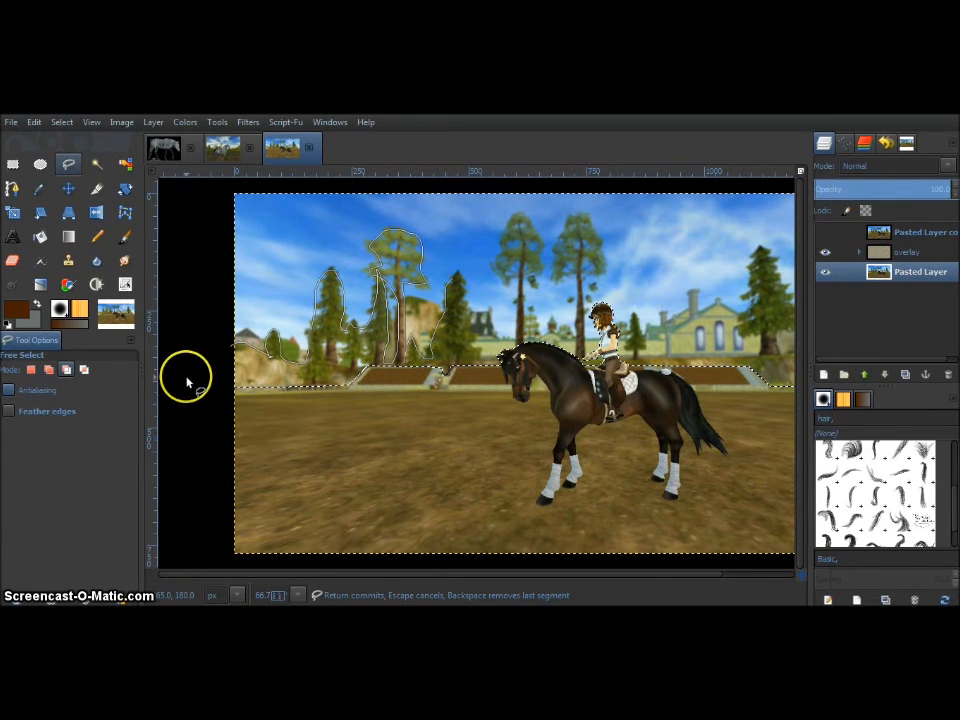
click(230, 349)
Step: Trace the two tall pines behind the horse's head and the rider, and subtract them from the selection
scroll(266, 386, right, 2)
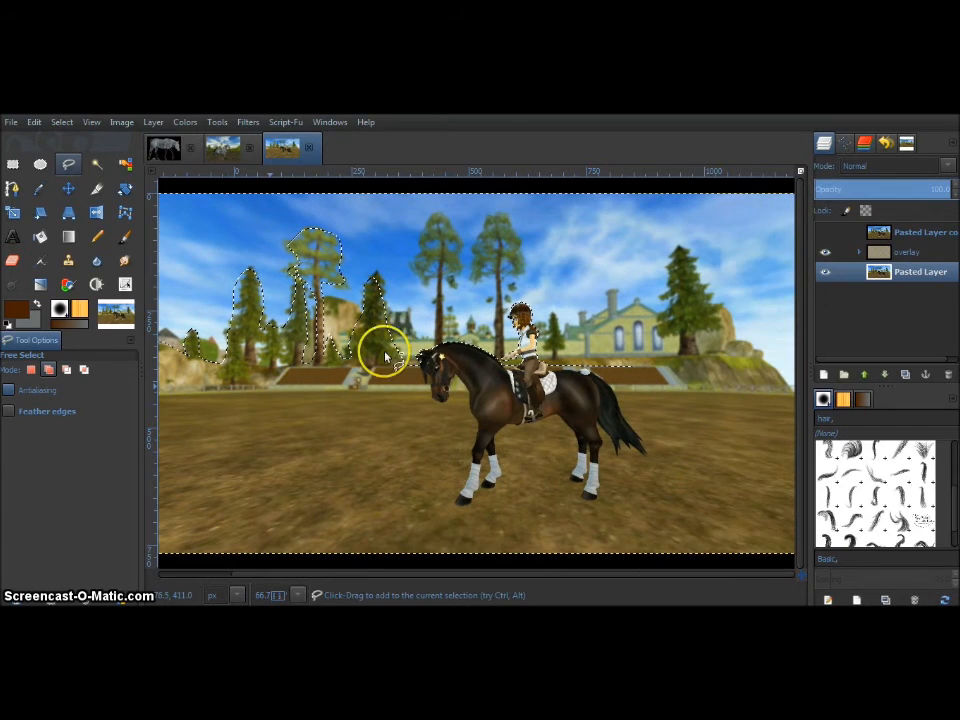
mouse_move(434, 350)
mouse_down()
mouse_move(437, 279)
mouse_move(414, 255)
mouse_move(440, 217)
mouse_move(458, 277)
mouse_move(441, 349)
mouse_up()
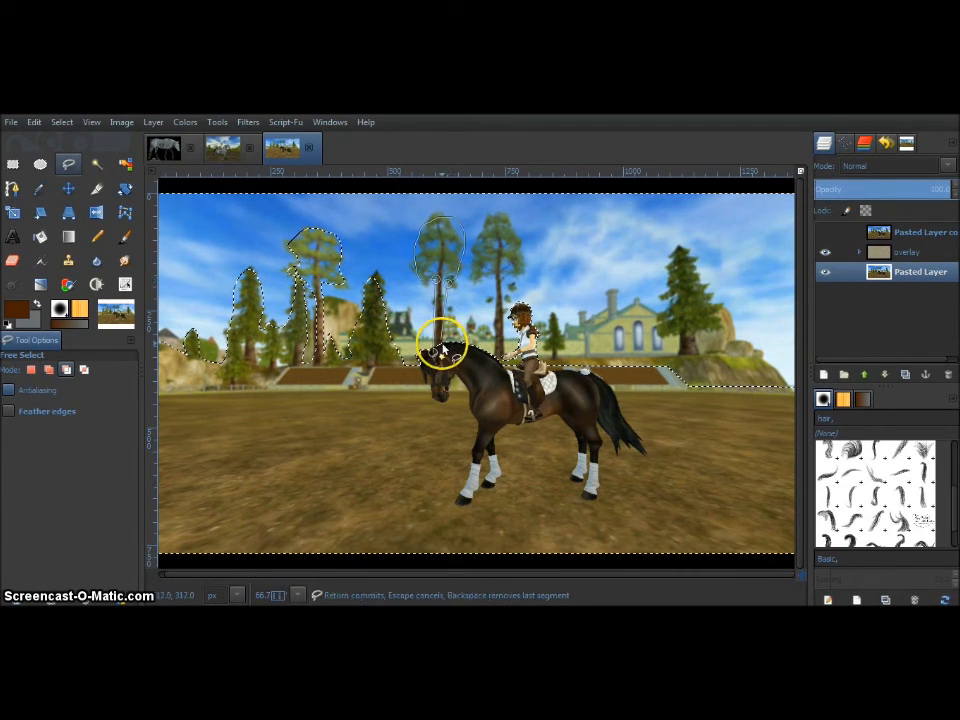
key(Return)
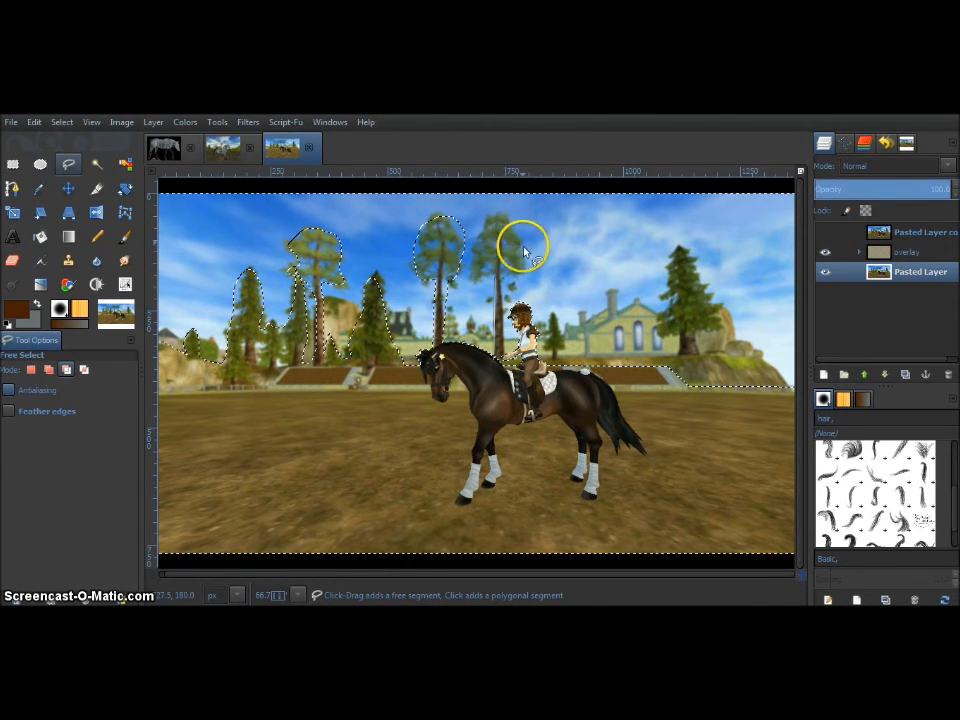
drag(507, 277, 499, 354)
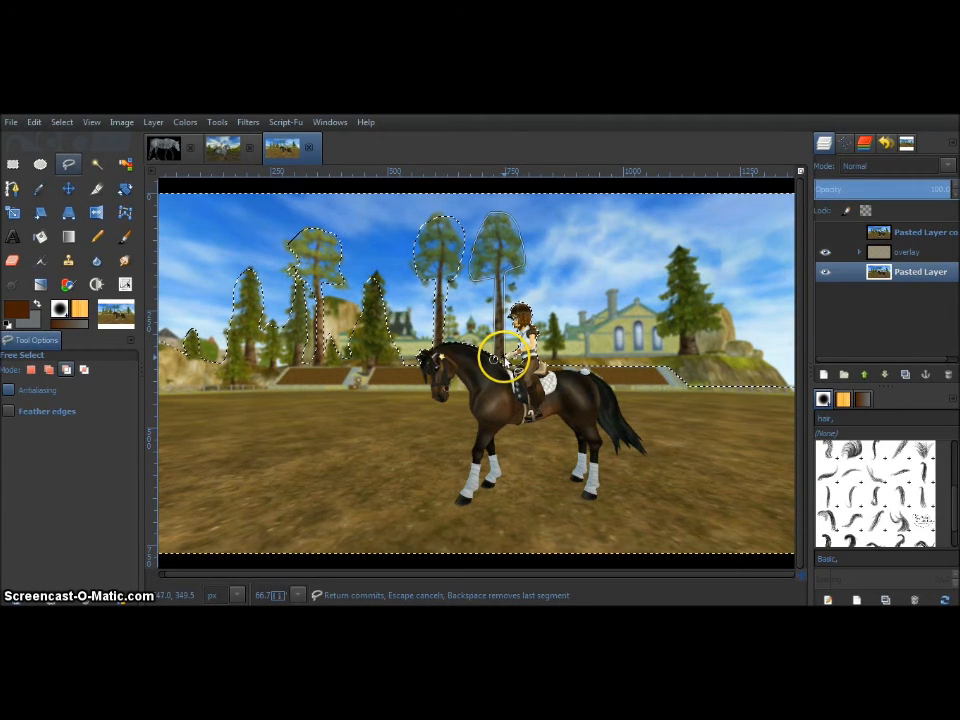
key(Return)
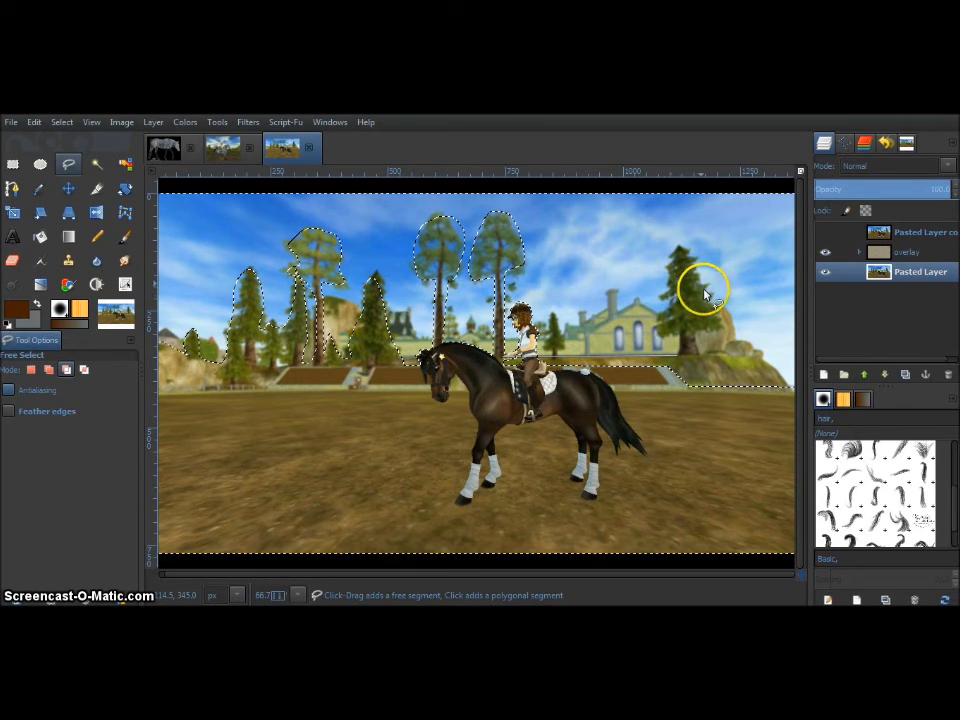
Step: Subtract the large conifer and the rocks behind the horse's tail from the selection, and repeat the Gaussian Blur
mouse_move(716, 303)
mouse_down()
mouse_move(736, 340)
mouse_move(818, 375)
mouse_move(811, 437)
mouse_up()
drag(501, 363, 496, 366)
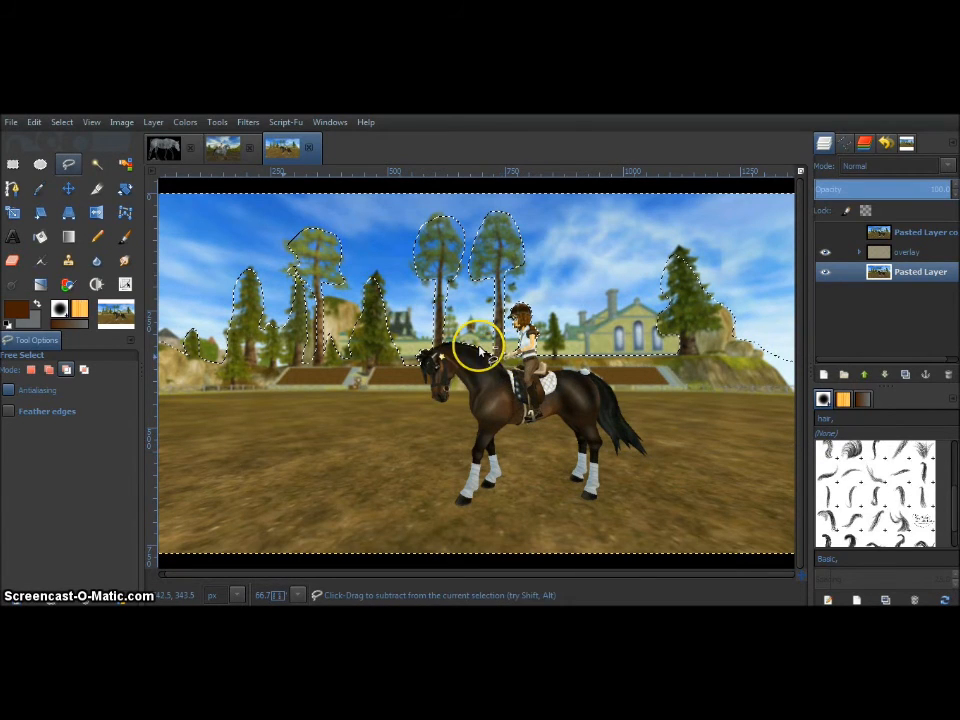
key(Return)
scroll(493, 425, down, 1)
click(258, 126)
click(262, 145)
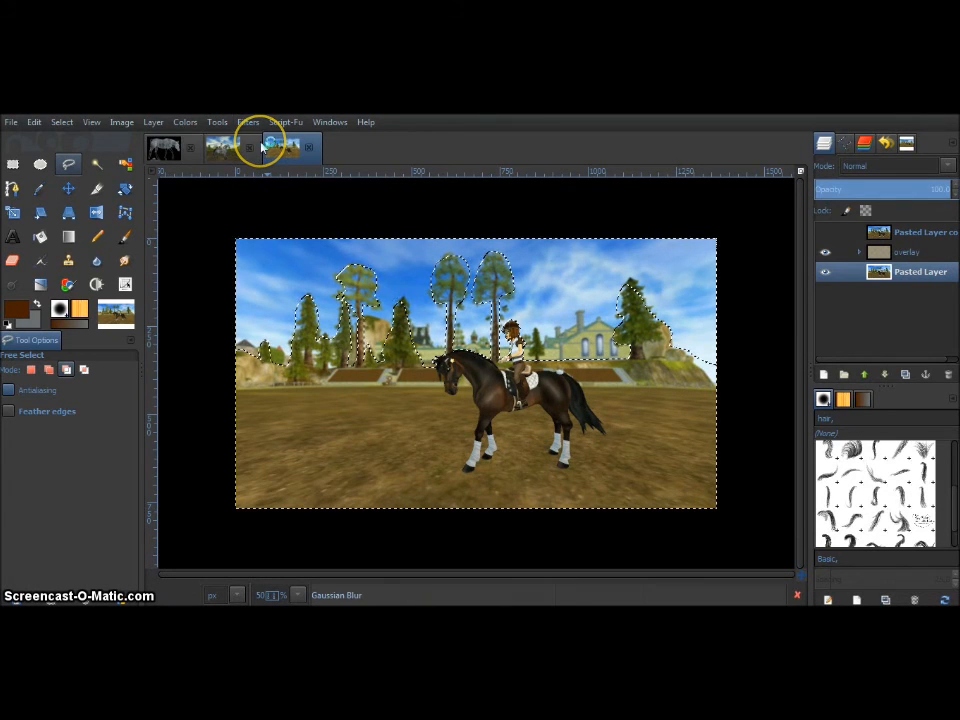
Step: Subtract the area around the small bush near the image's left edge and the rock face between the left-hand trees
scroll(267, 342, up, 1)
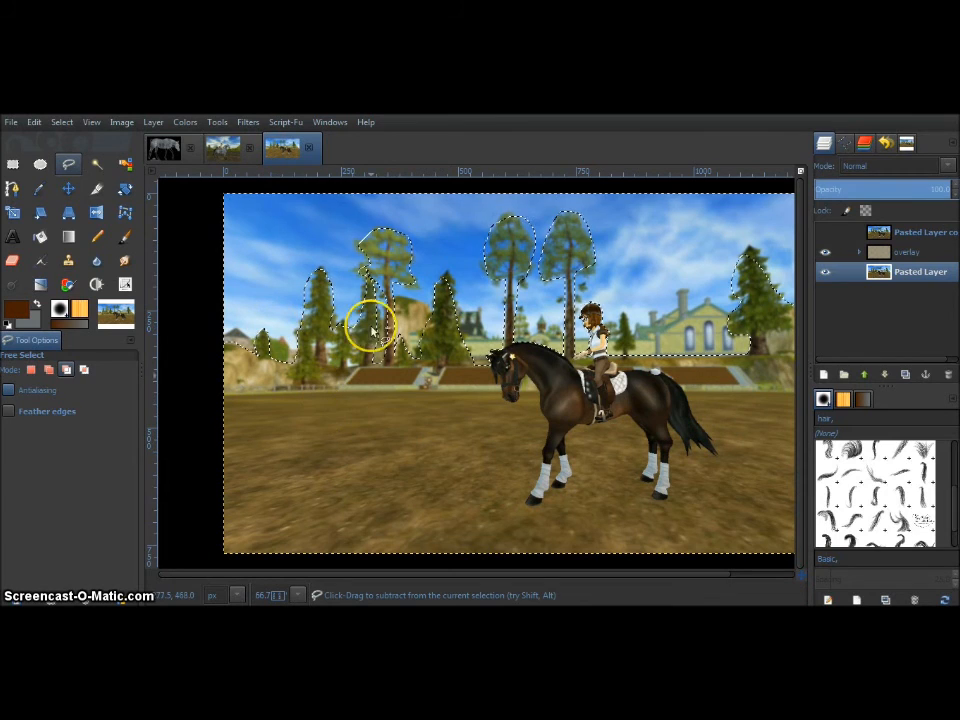
click(261, 343)
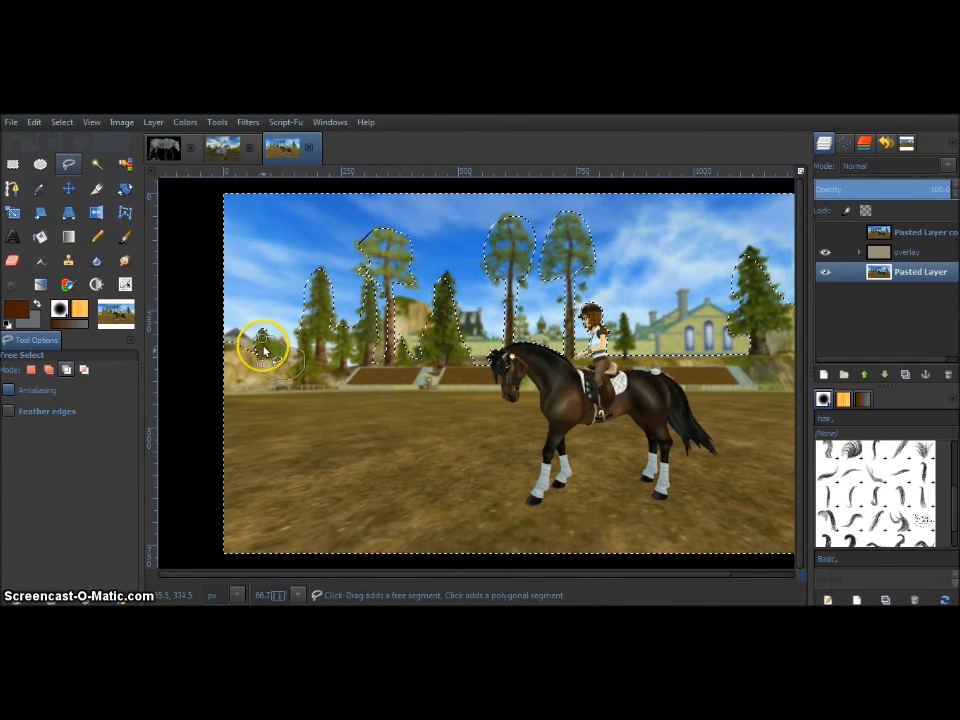
click(266, 340)
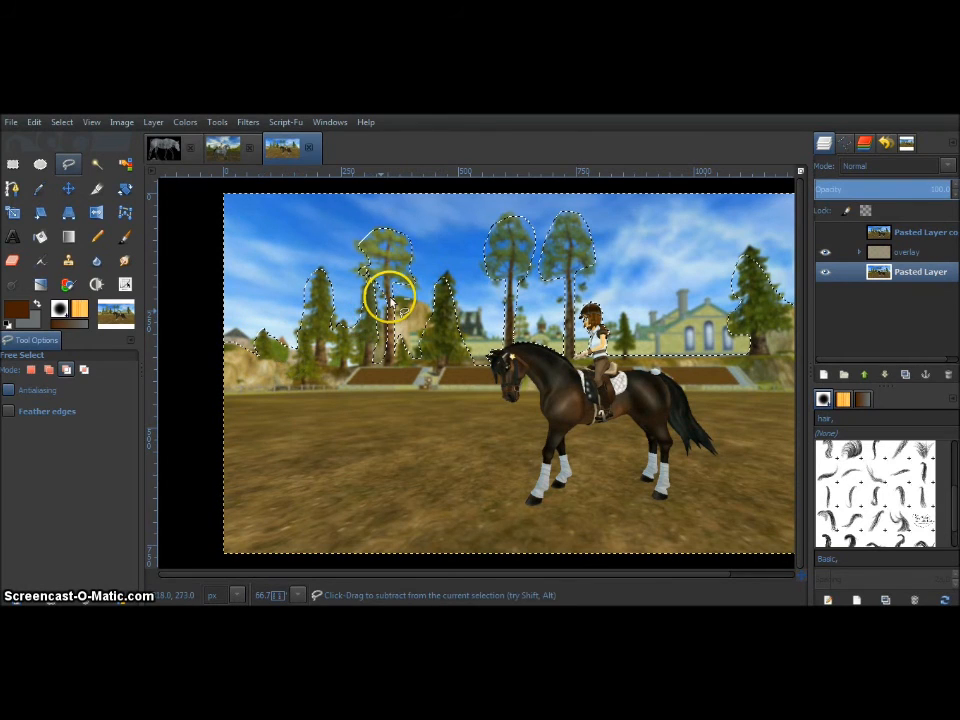
mouse_move(357, 381)
mouse_down()
mouse_move(377, 296)
mouse_move(375, 322)
mouse_up()
key(Return)
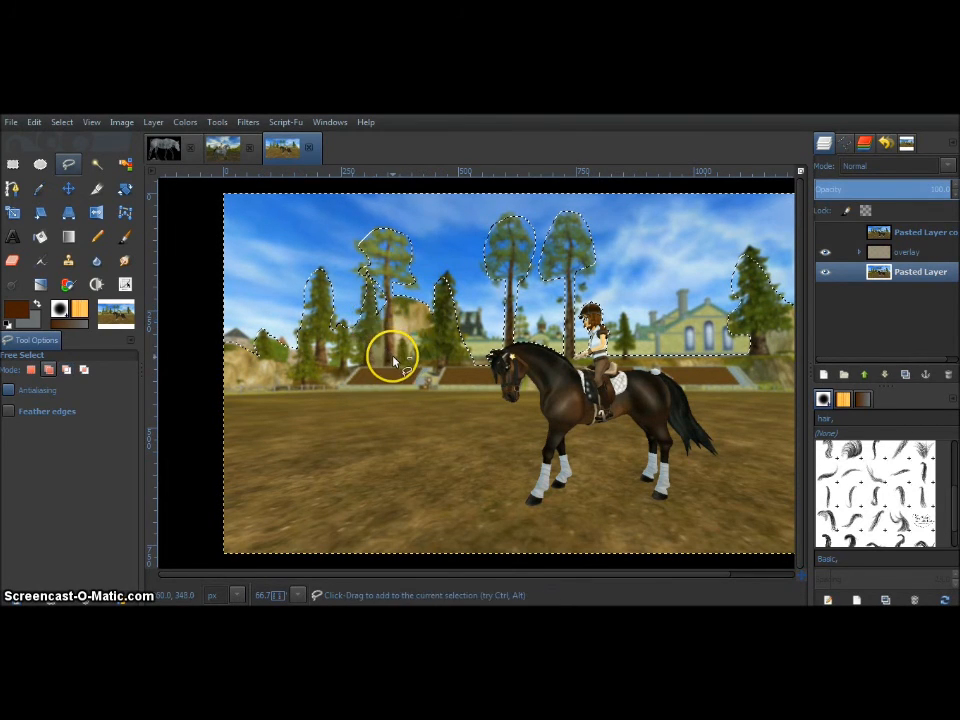
Step: Subtract the building and the wall running behind the rider from the selection, and repeat the Gaussian Blur
scroll(389, 356, right, 3)
click(459, 345)
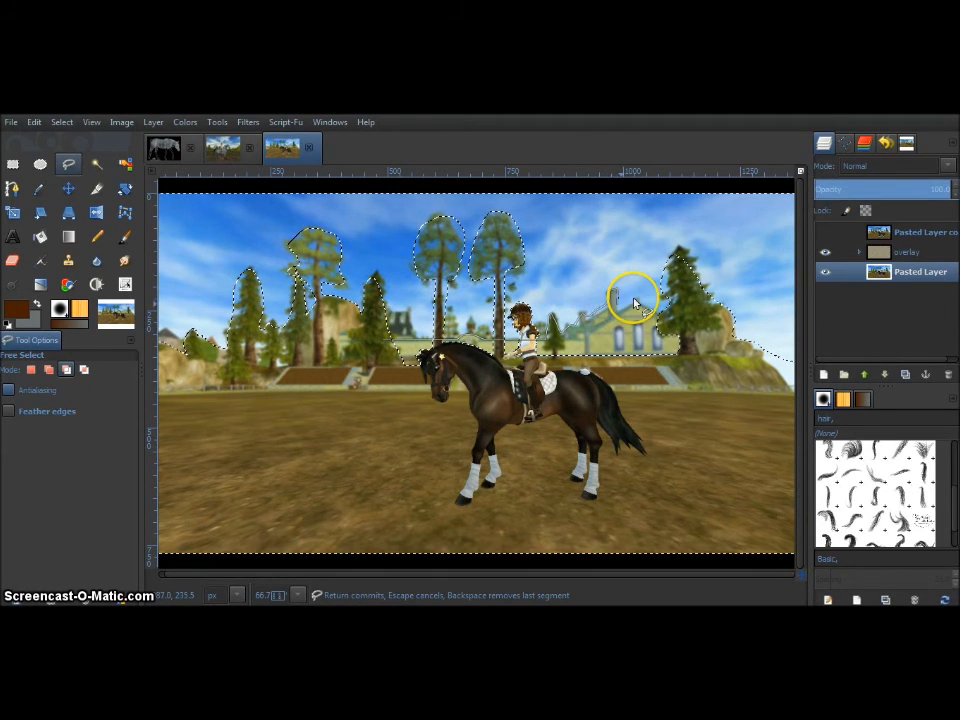
mouse_move(668, 318)
mouse_down()
mouse_move(737, 390)
mouse_move(587, 452)
mouse_move(378, 404)
mouse_up()
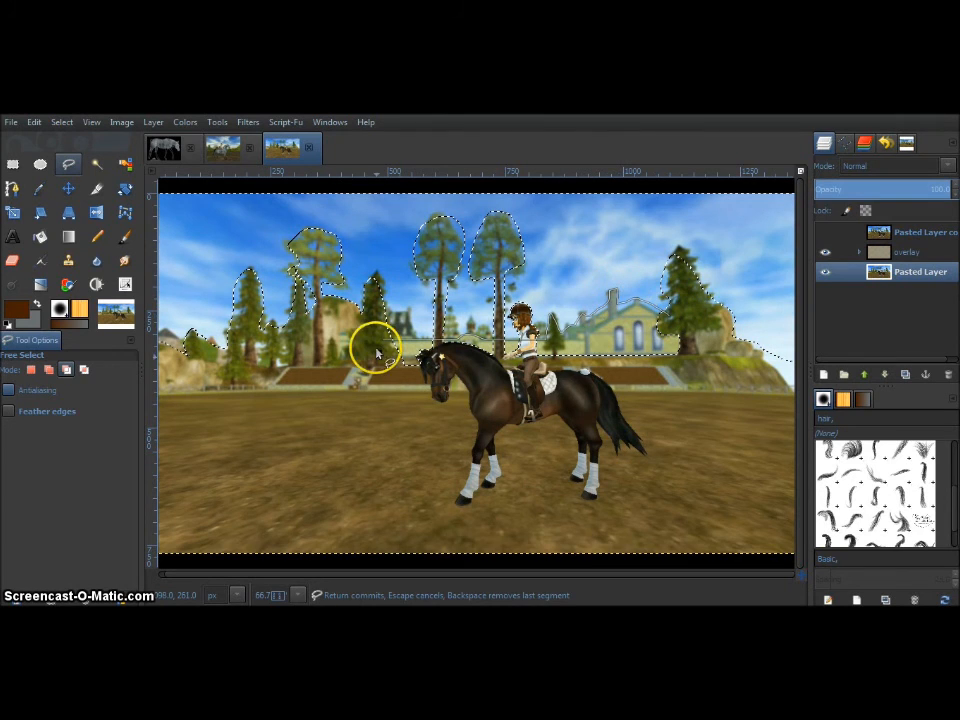
key(Escape)
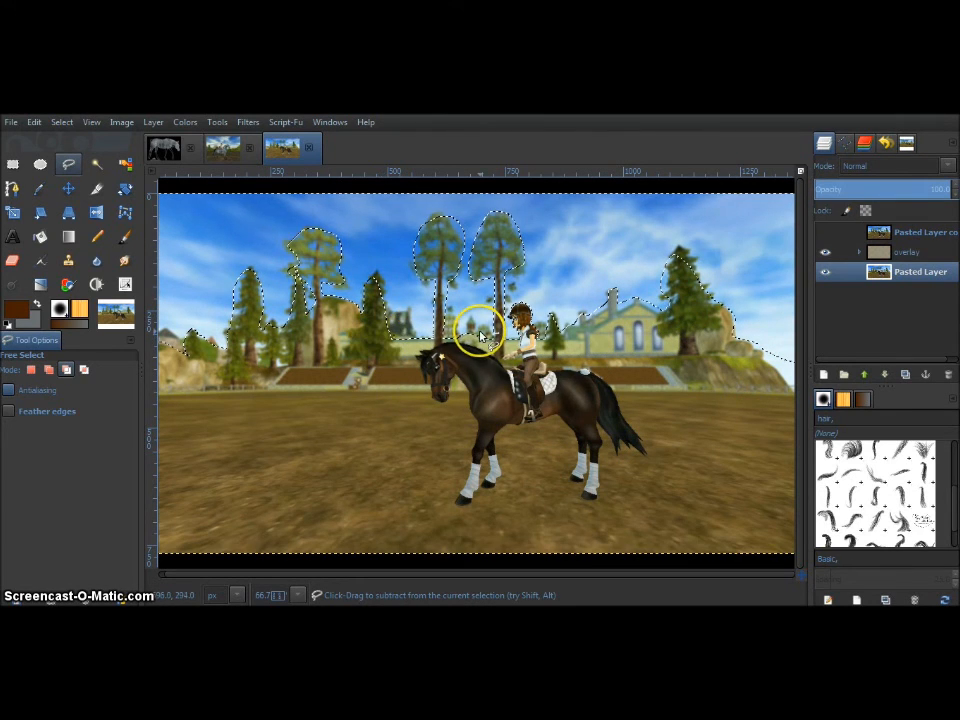
click(248, 123)
click(280, 142)
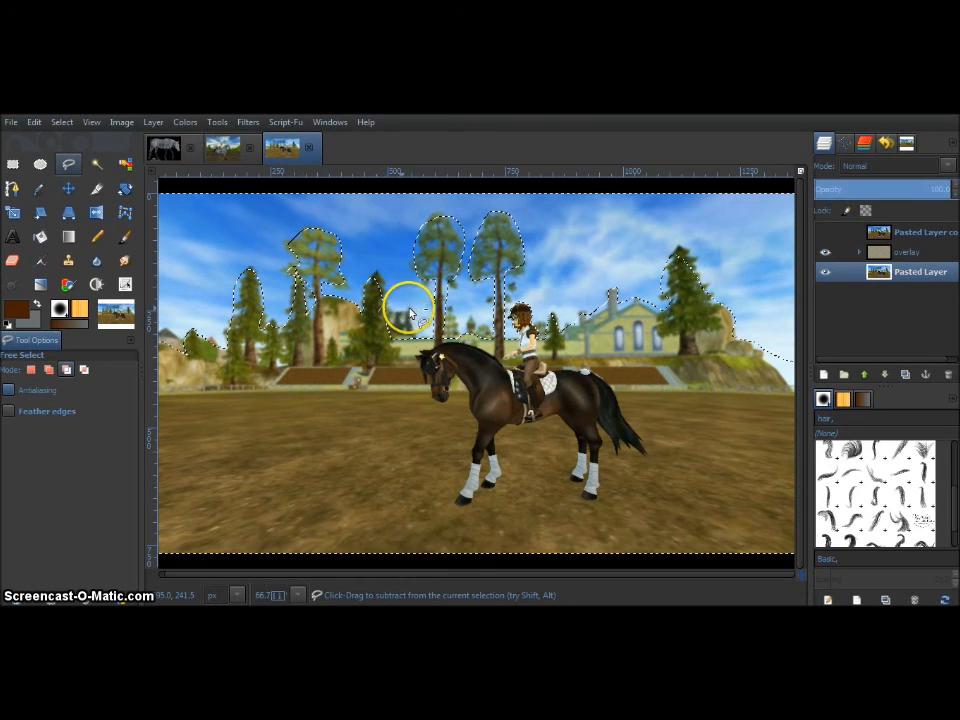
Step: Subtract the distant castle roofs around the tall pines and the far-left hills from the selection, repeating the Gaussian Blur between areas
drag(378, 312, 377, 313)
click(377, 313)
click(249, 123)
click(253, 141)
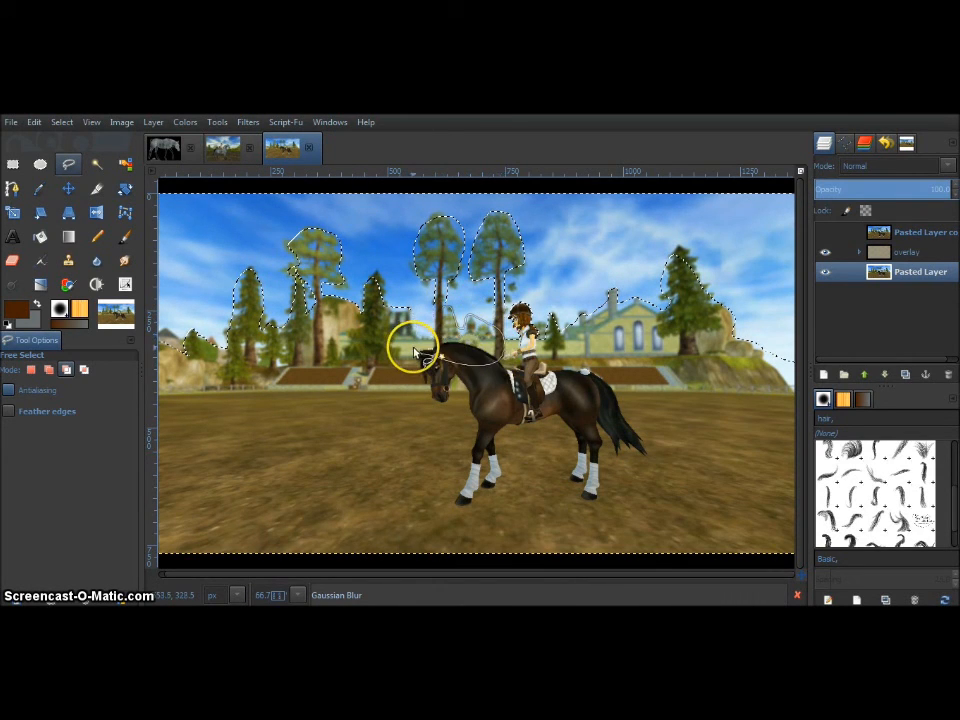
drag(443, 310, 442, 308)
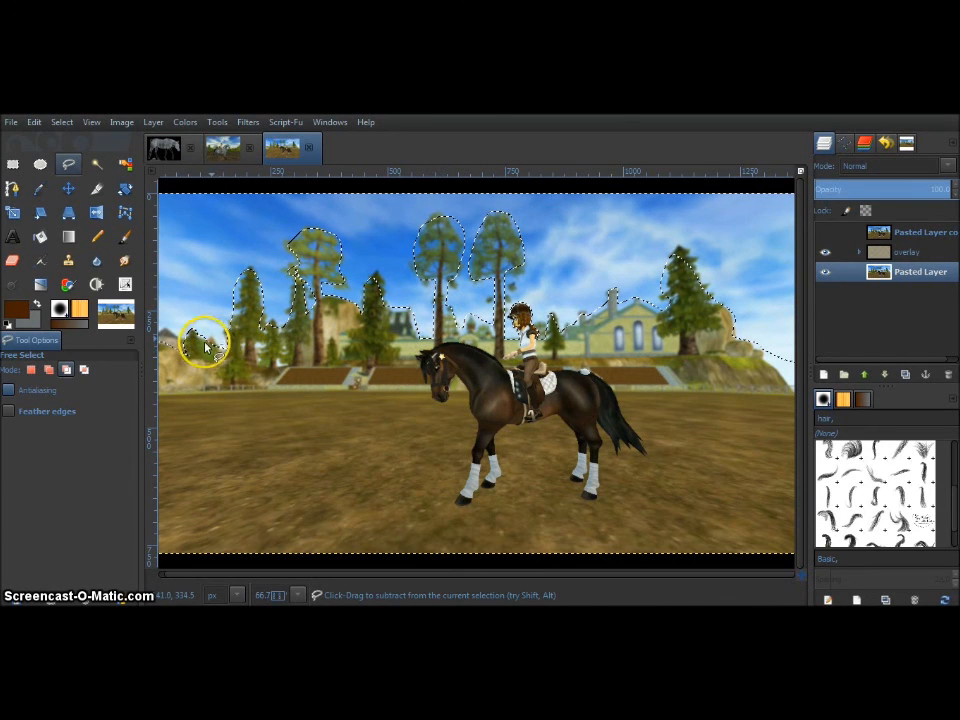
mouse_move(155, 330)
mouse_down()
mouse_move(158, 366)
mouse_move(182, 383)
mouse_move(218, 346)
mouse_up()
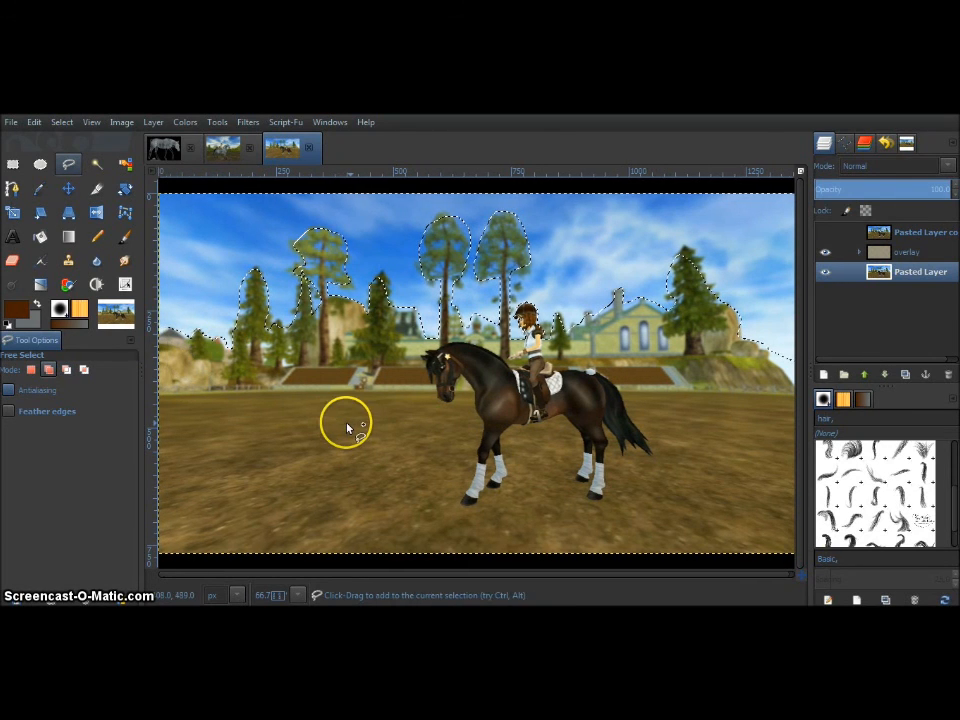
Step: Repeat the Gaussian Blur on the remaining sky, clear the selection, and fit the image in the window
click(247, 126)
click(252, 143)
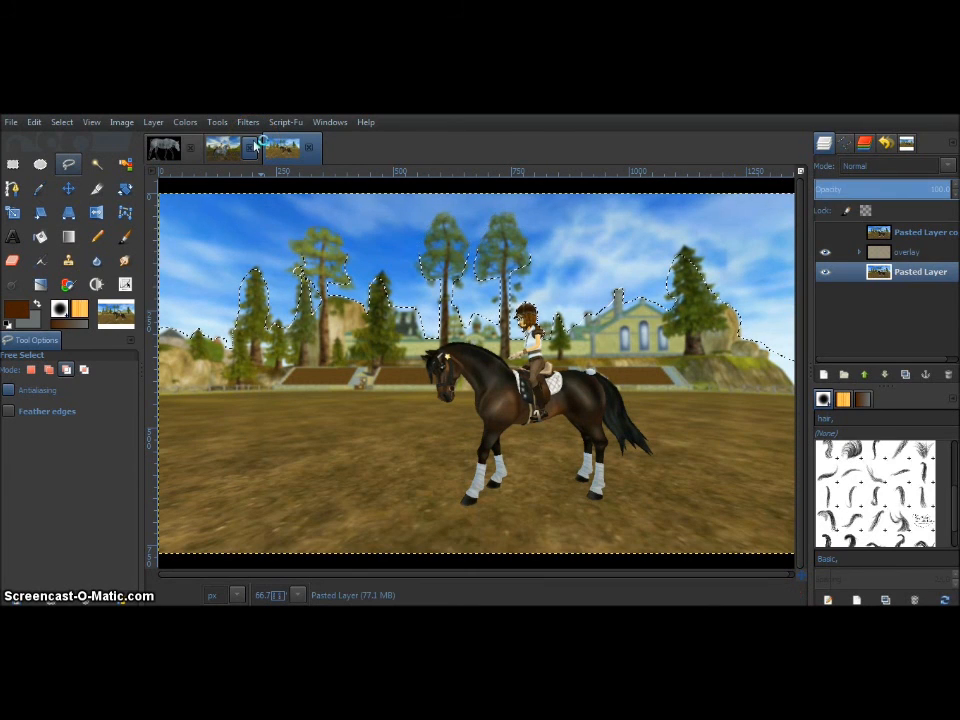
key(ctrl+shift+a)
key(ctrl+shift+j)
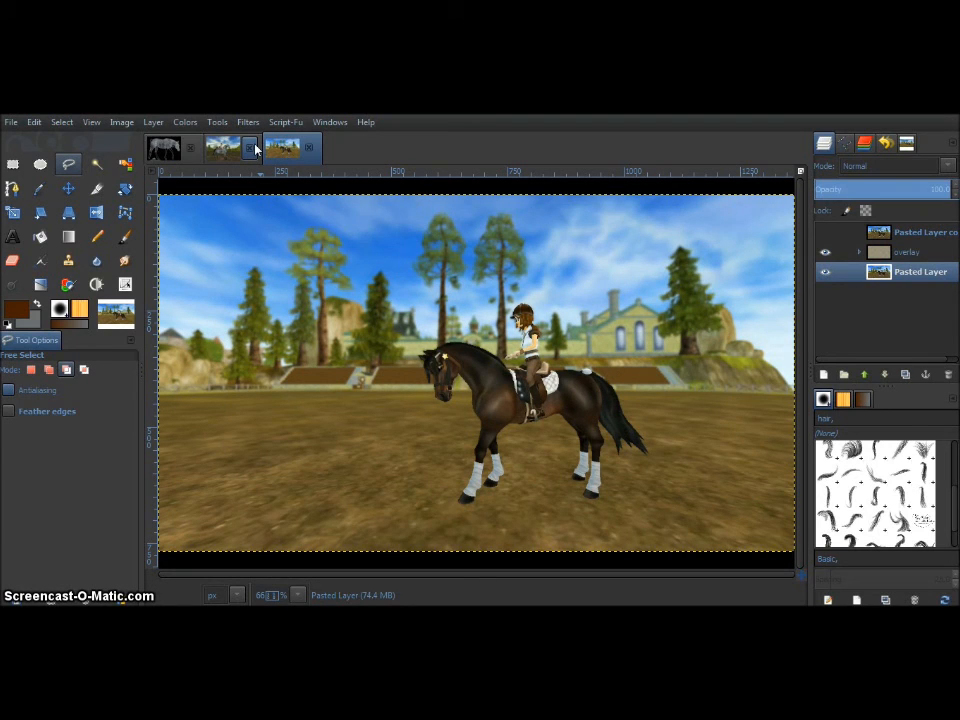
Step: Compare the blurred image with the unblurred Pasted Layer copy by temporarily showing the copy beneath the overlay
drag(920, 237, 905, 256)
click(826, 254)
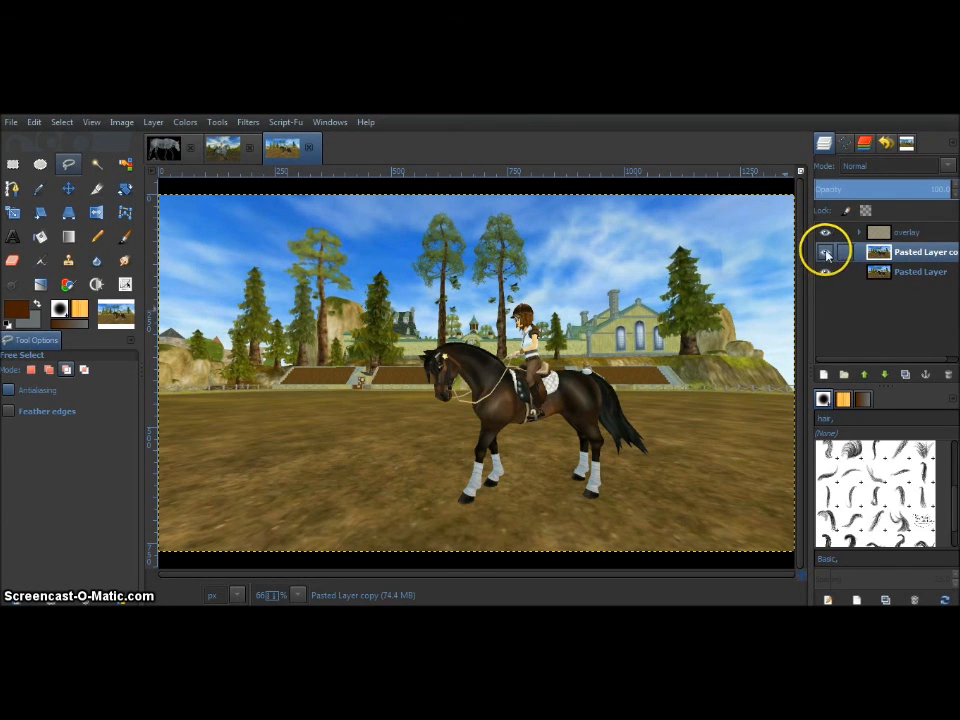
click(826, 254)
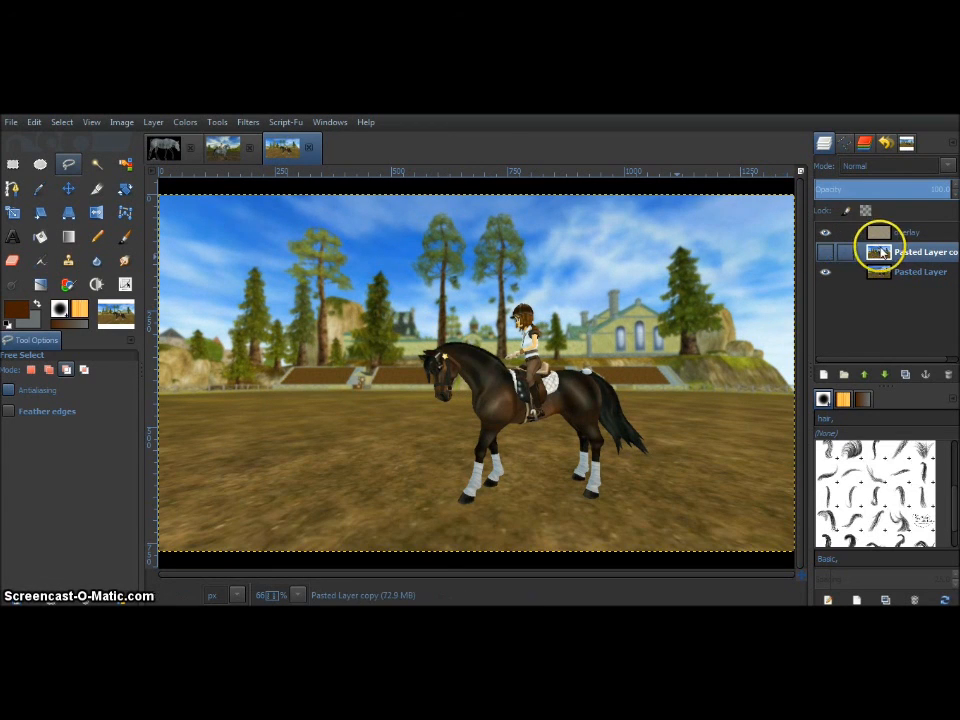
drag(876, 250, 884, 231)
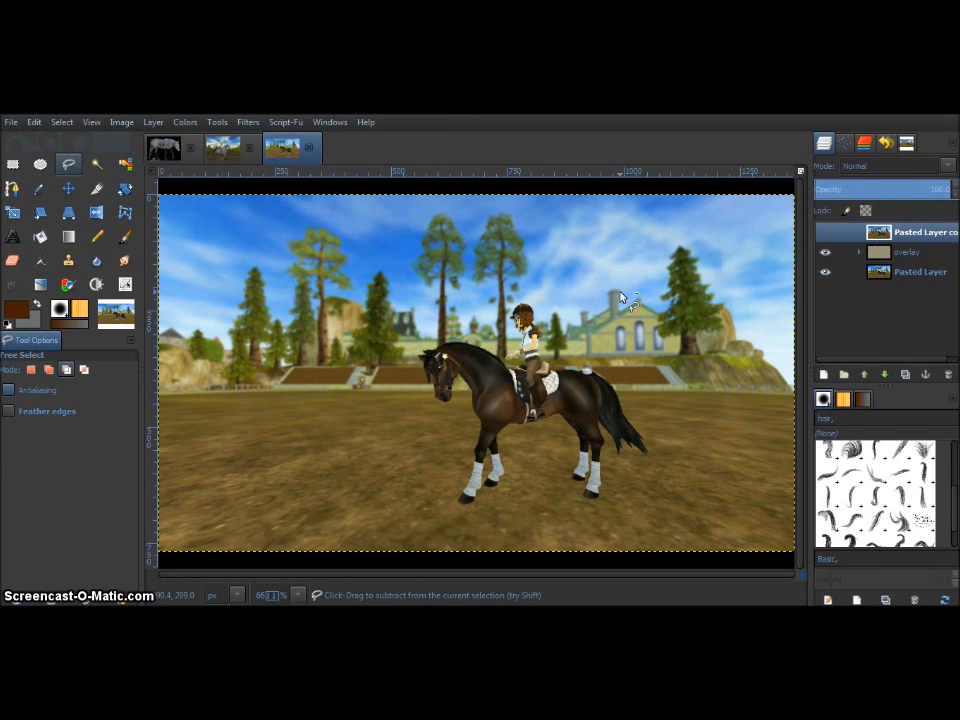
mouse_move(439, 386)
mouse_down()
mouse_move(397, 387)
mouse_move(259, 343)
mouse_move(388, 339)
mouse_move(437, 352)
mouse_move(380, 348)
mouse_up()
mouse_move(380, 347)
mouse_down()
mouse_move(435, 435)
mouse_move(246, 381)
mouse_move(345, 360)
mouse_up()
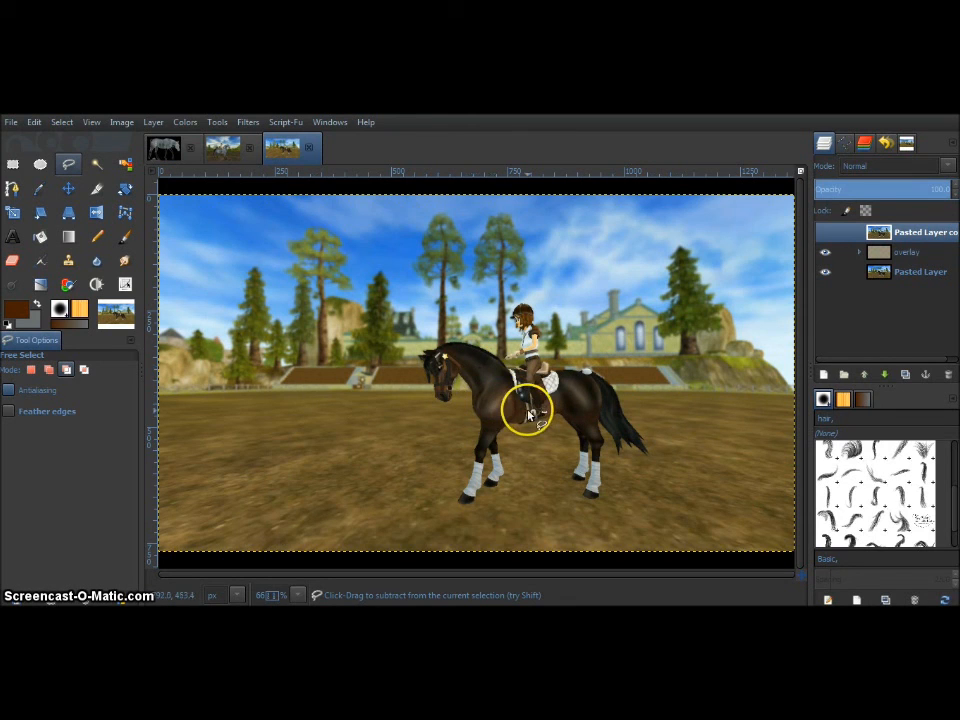
scroll(527, 413, up, 1)
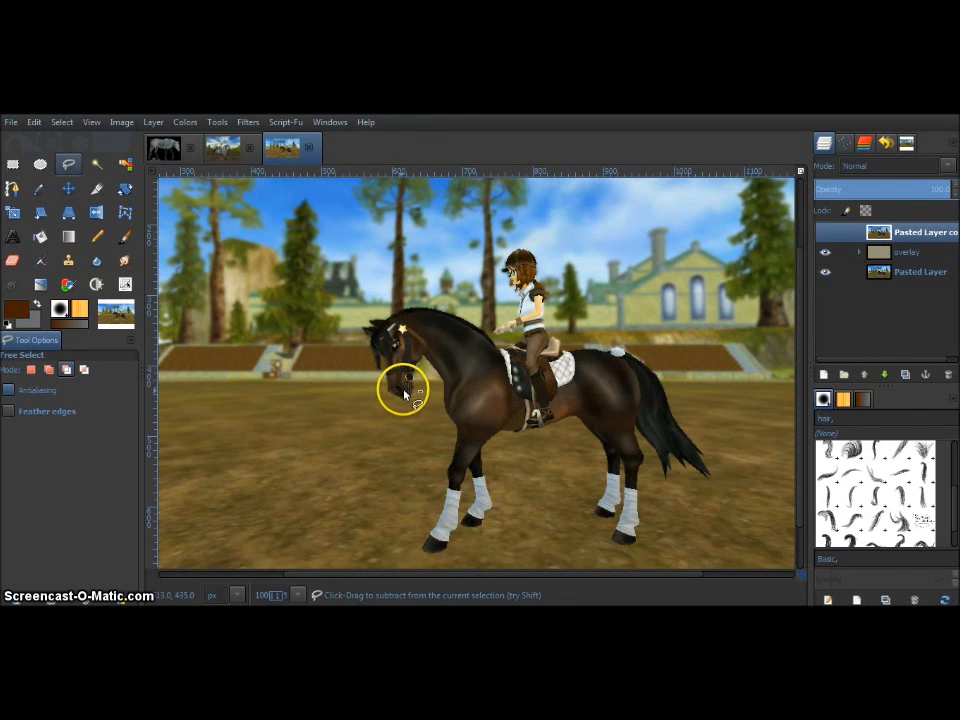